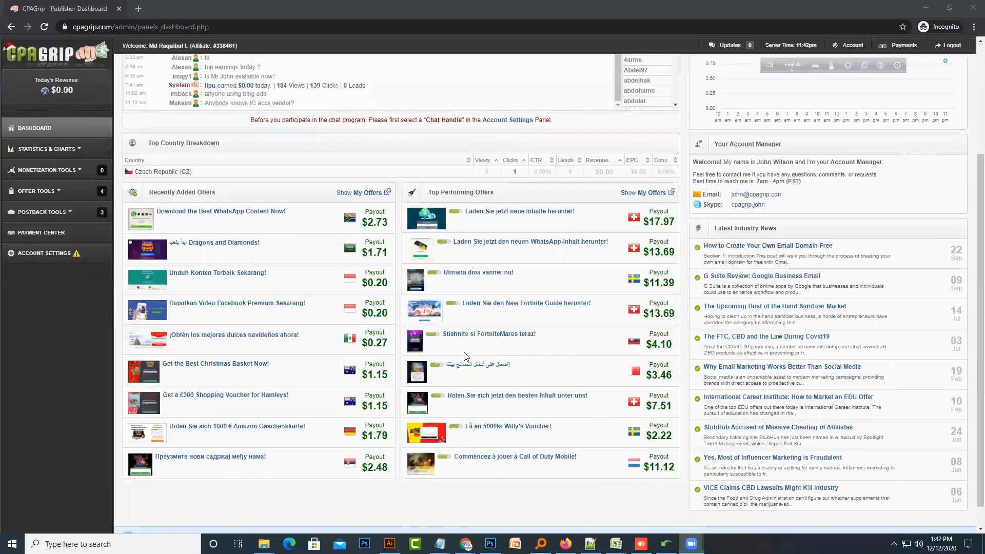
Step: Open CPAGrip's Account Settings in a second tab, then return to the Publisher Dashboard tab
scroll(457, 364, up, 4)
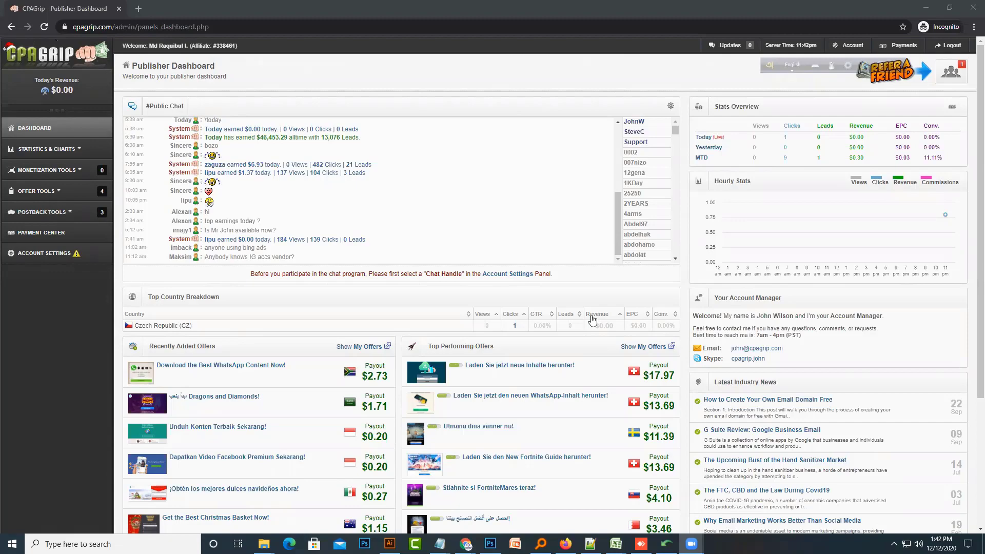
scroll(592, 320, down, 2)
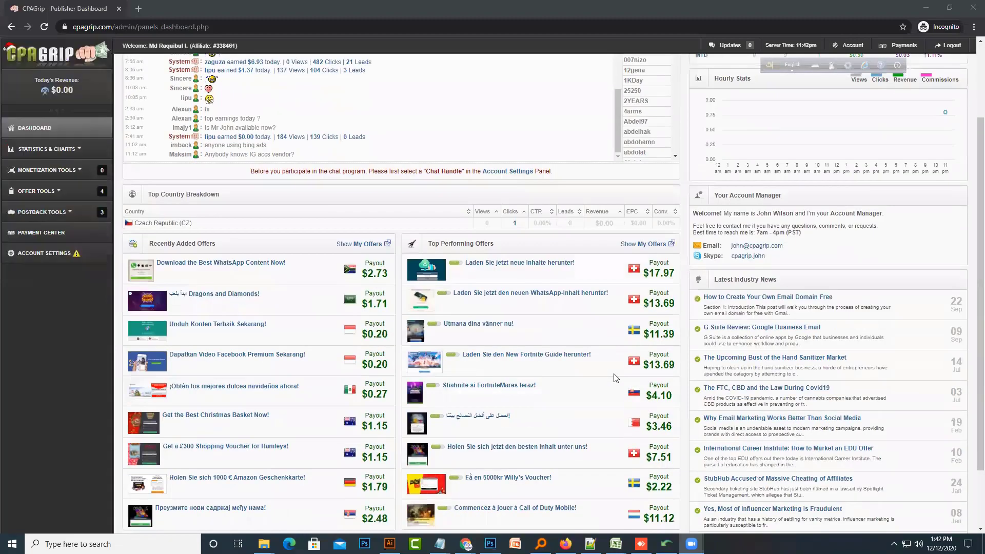
scroll(677, 369, up, 3)
scroll(491, 210, down, 1)
scroll(228, 193, up, 1)
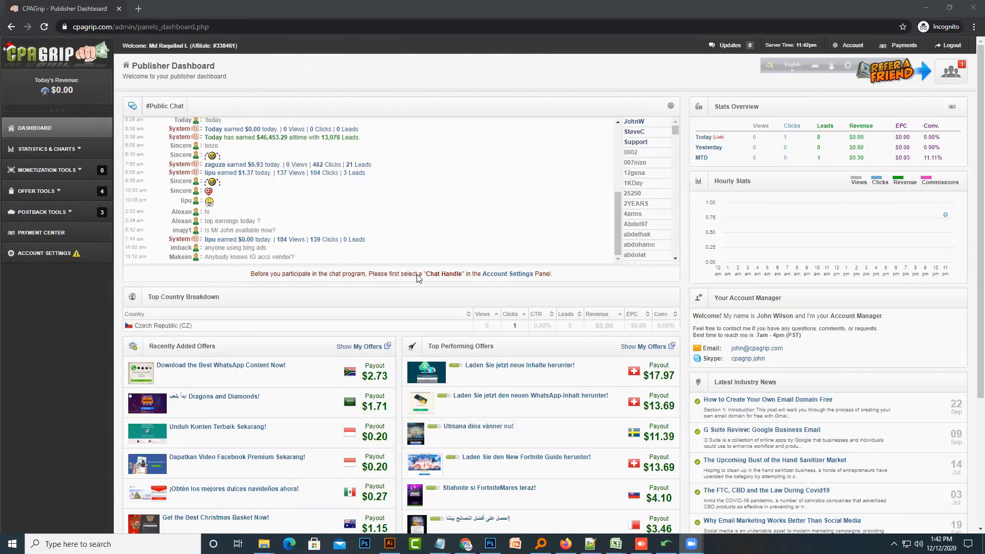
middle_click(494, 275)
click(180, 8)
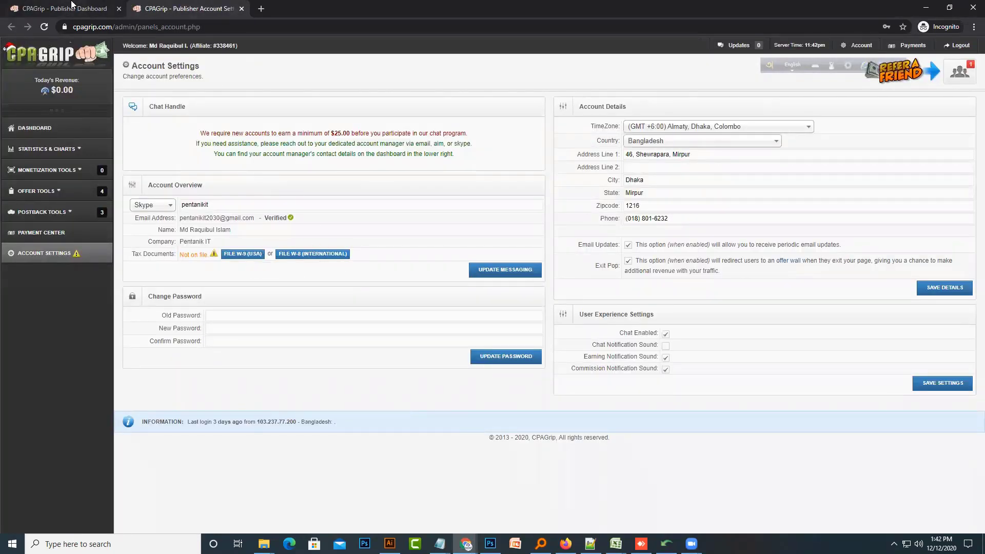
click(71, 6)
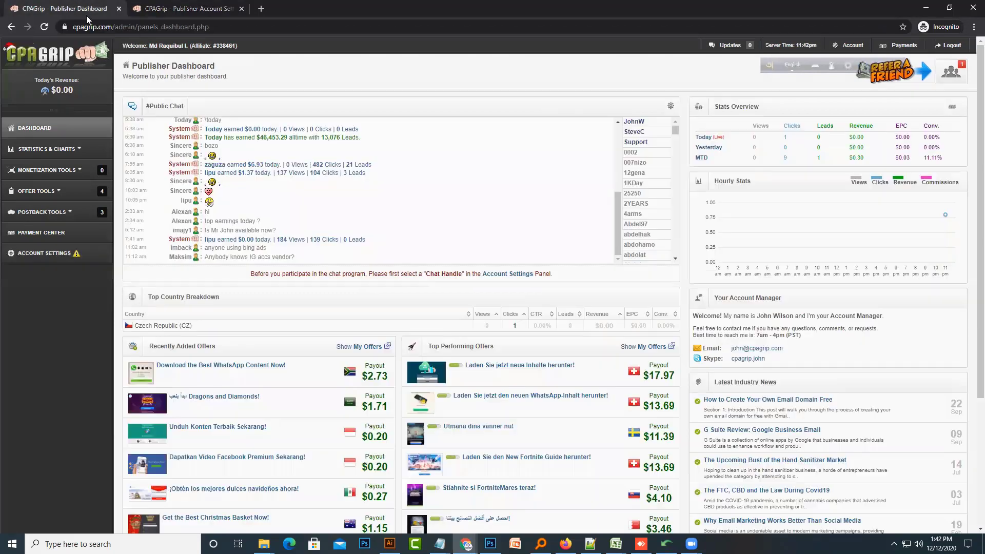
scroll(391, 215, up, 5)
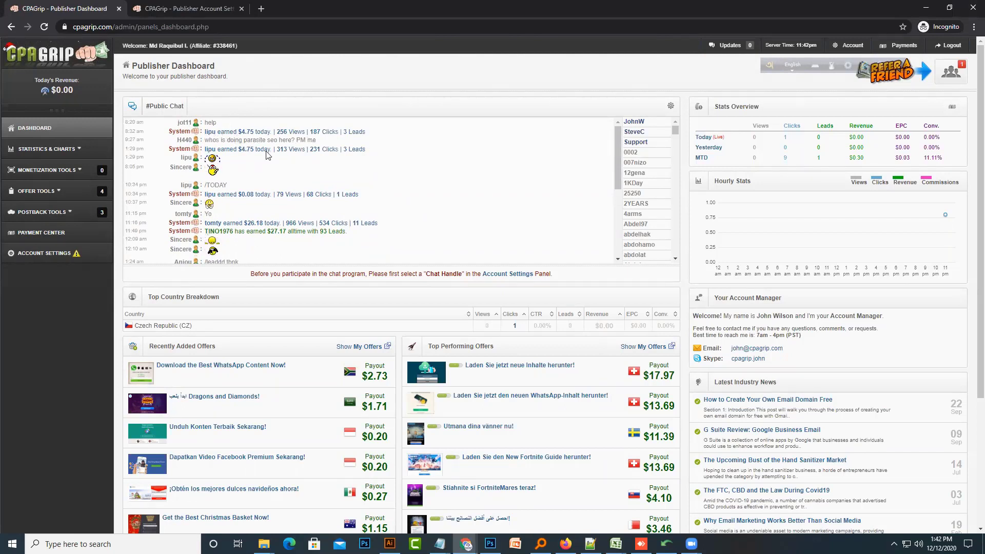
double_click(244, 132)
double_click(282, 132)
double_click(316, 132)
scroll(268, 211, down, 1)
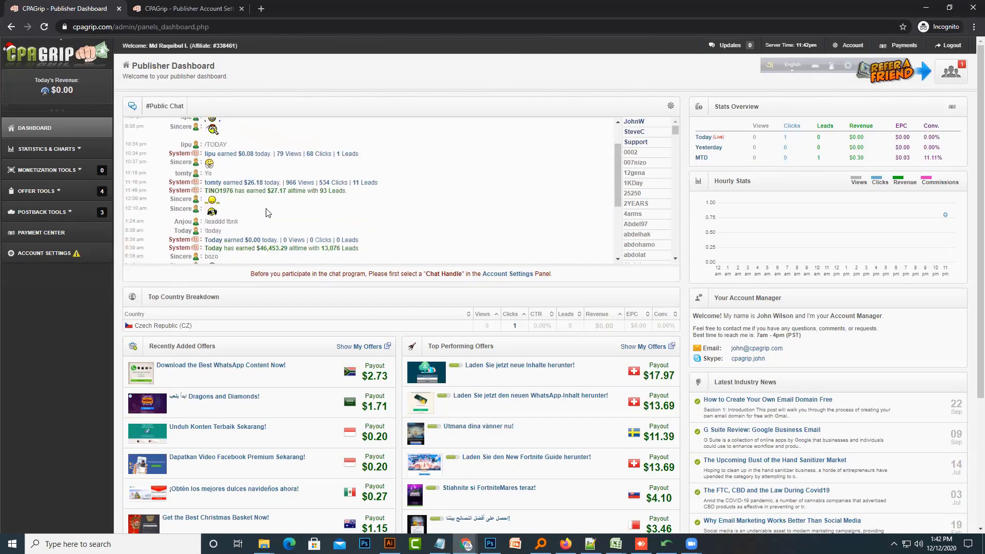
drag(234, 181, 292, 181)
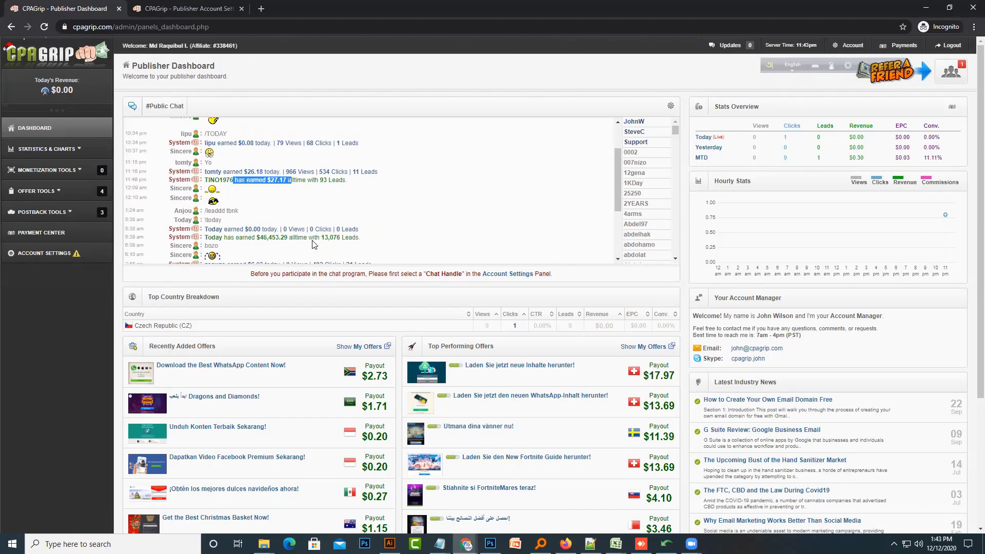
scroll(313, 241, down, 1)
scroll(303, 212, down, 1)
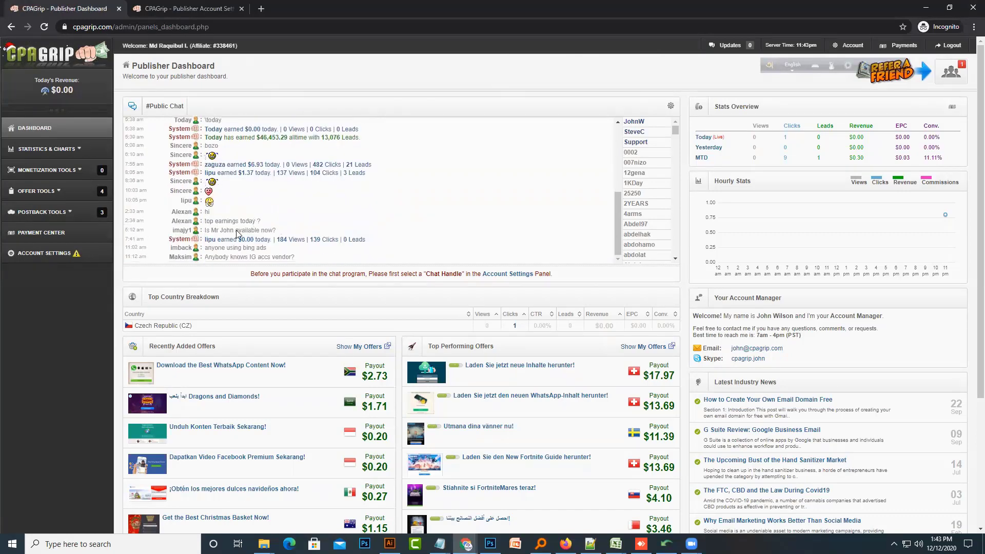
double_click(223, 221)
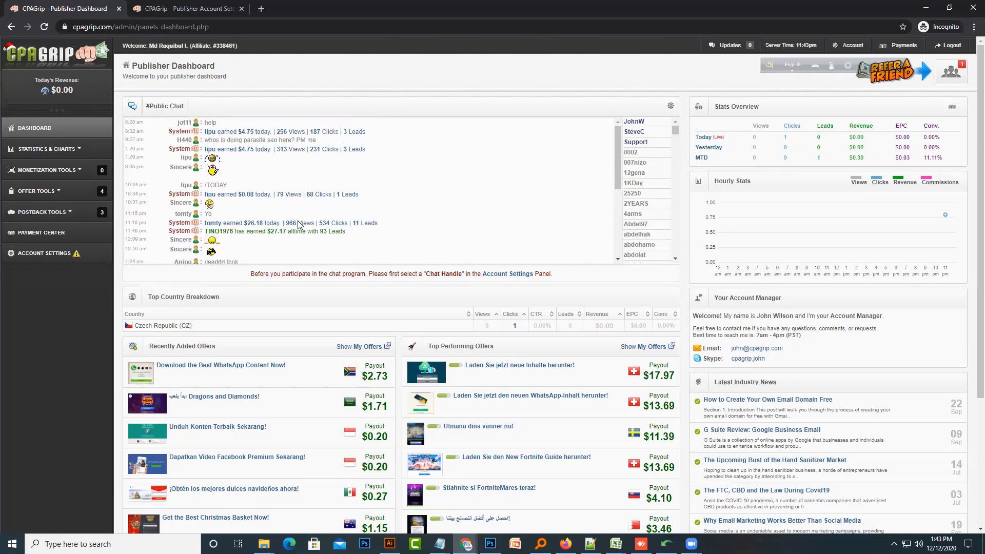
scroll(395, 279, down, 2)
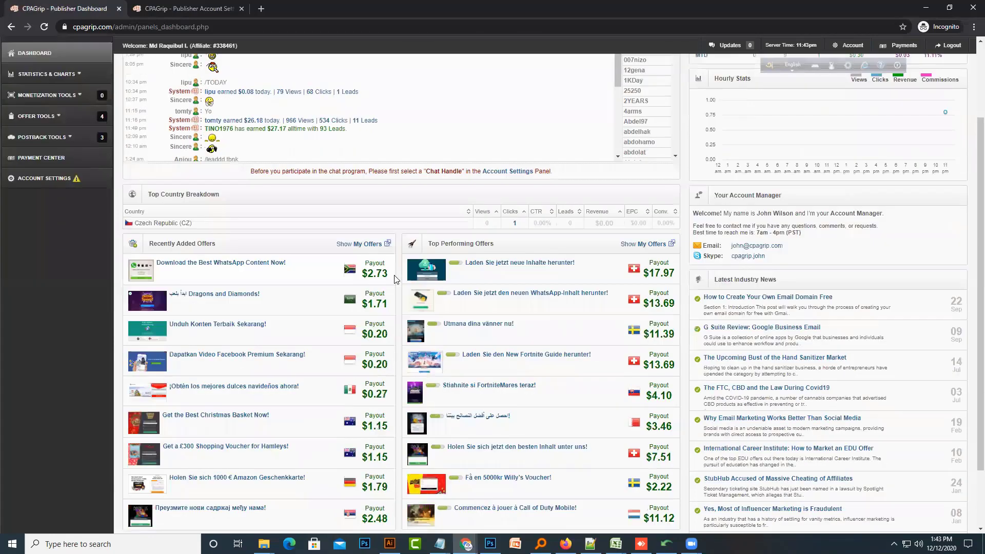
scroll(397, 279, up, 2)
Step: On My Offers, change the Country filter from Bangladesh to *All Countries
click(37, 338)
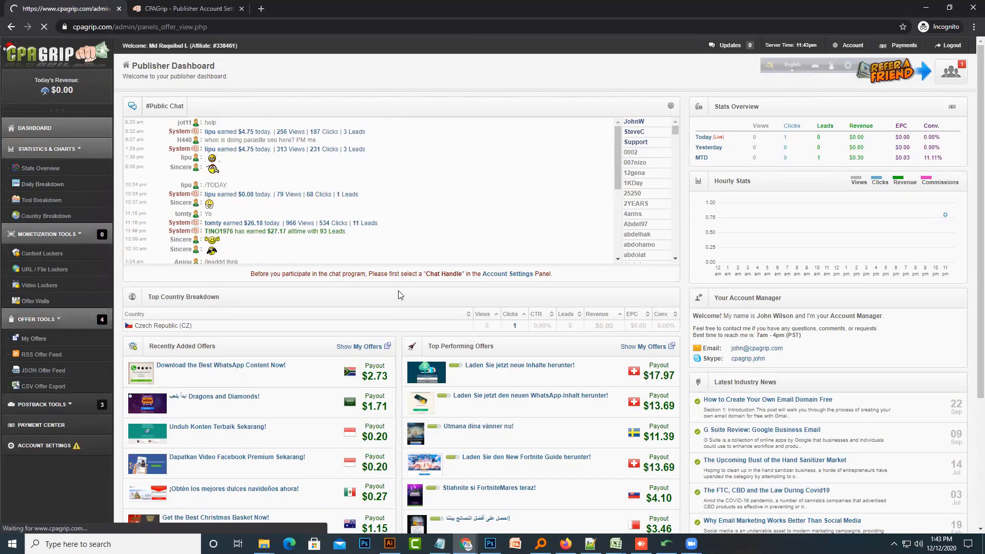
click(194, 112)
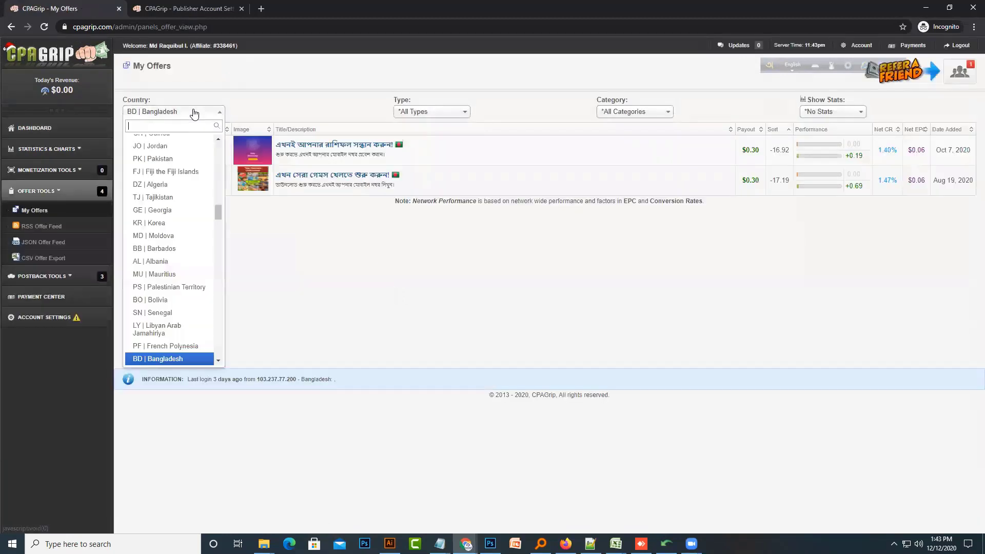
scroll(159, 155, up, 10)
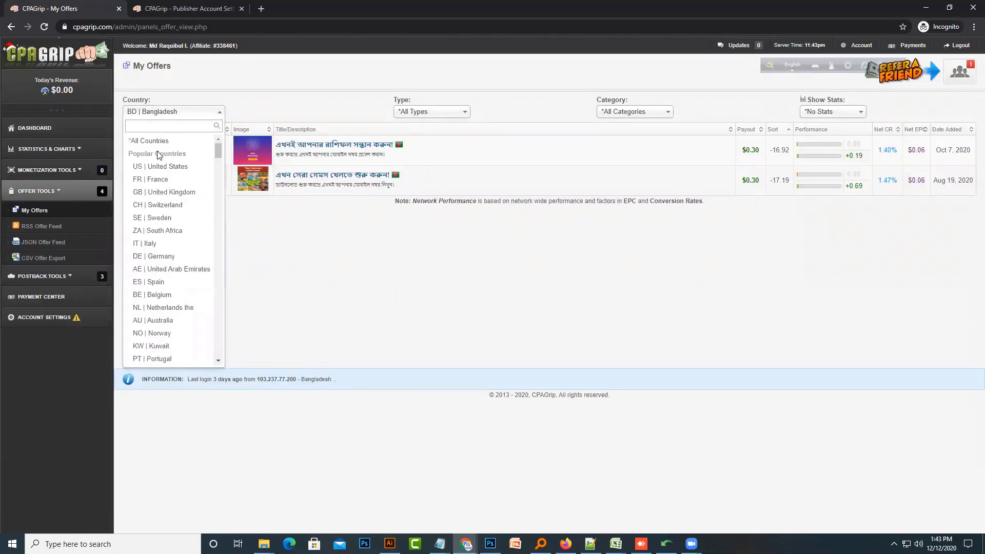
click(154, 141)
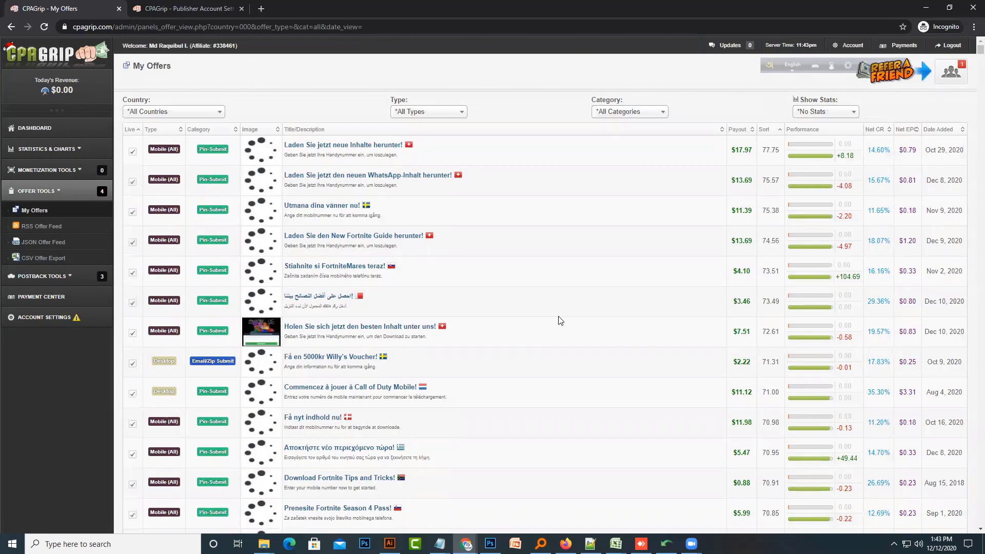
Step: Sort all offers by payout, highest first, and scroll down the list
click(744, 131)
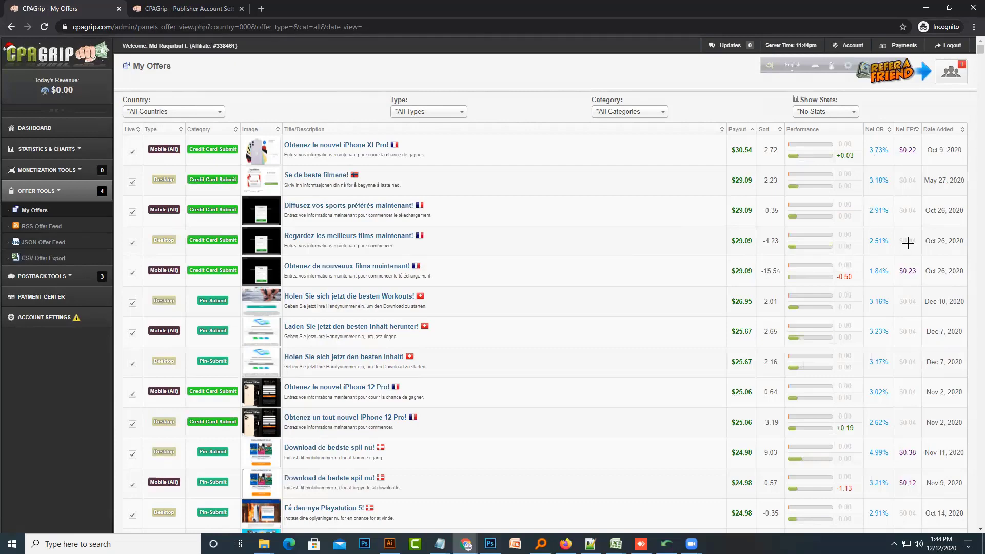
scroll(890, 253, down, 1)
scroll(890, 251, down, 4)
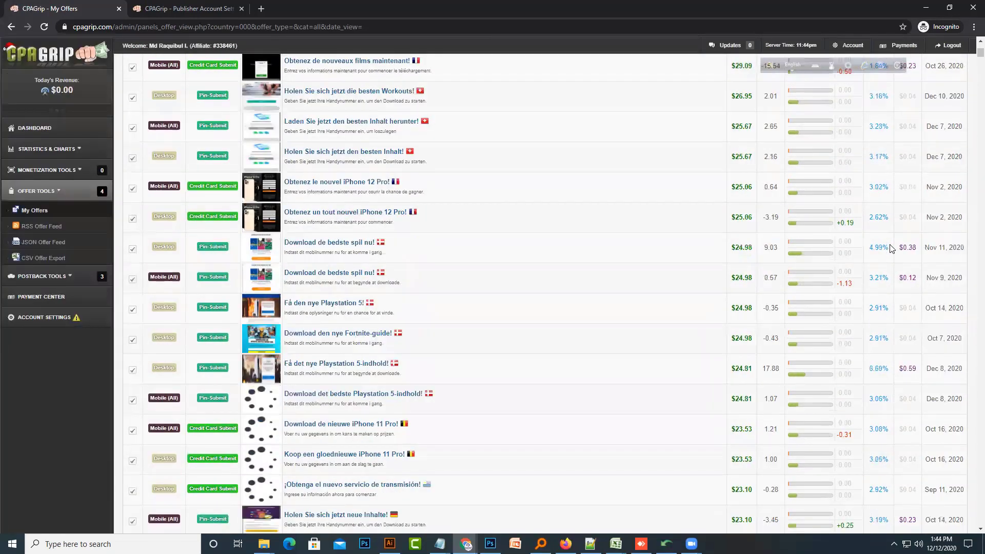
scroll(890, 205, up, 5)
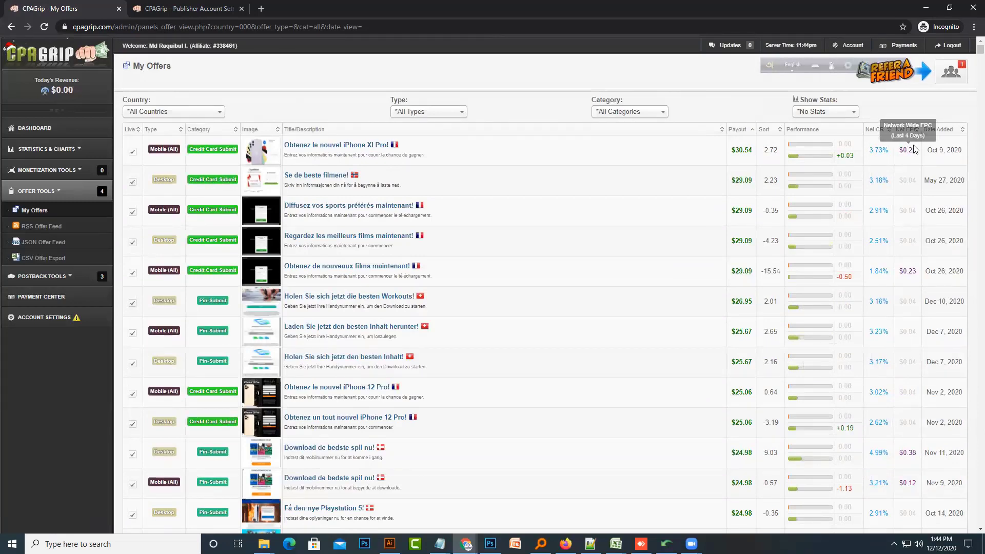
scroll(858, 221, down, 1)
scroll(853, 226, down, 5)
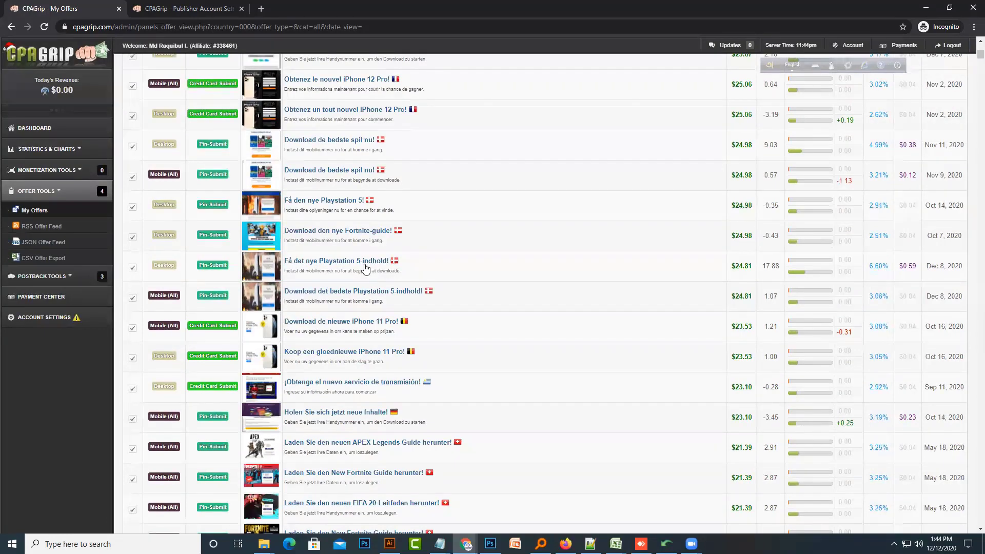
Step: Select and copy the offer title 'Få det nye Playstation 5-indhold!'
click(286, 256)
drag(285, 256, 391, 261)
key(ctrl+c)
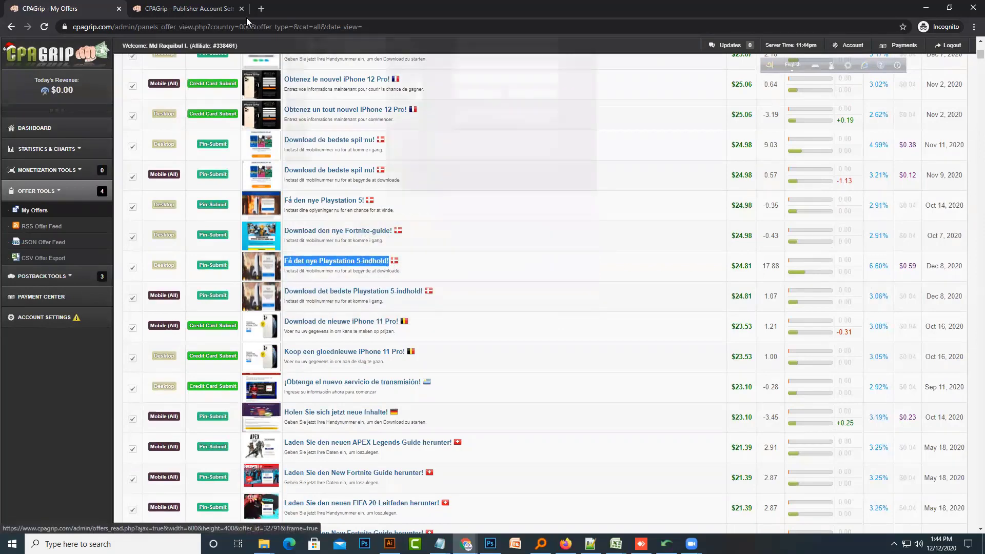
click(259, 10)
Step: Translate the copied title in Google Translate to 'Get the new Playstation 5 content!', then return to the offers
text(tr)
key(Return)
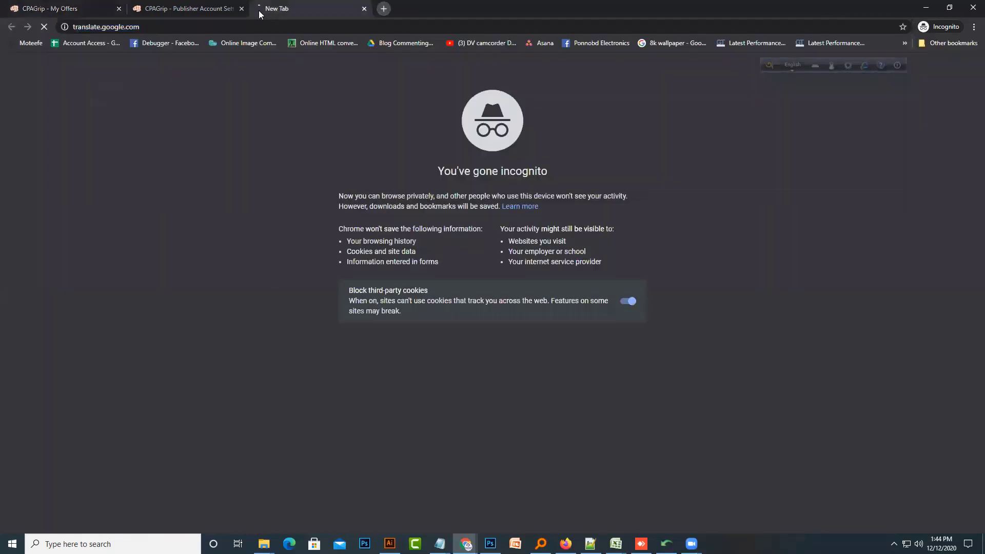
key(ctrl+v)
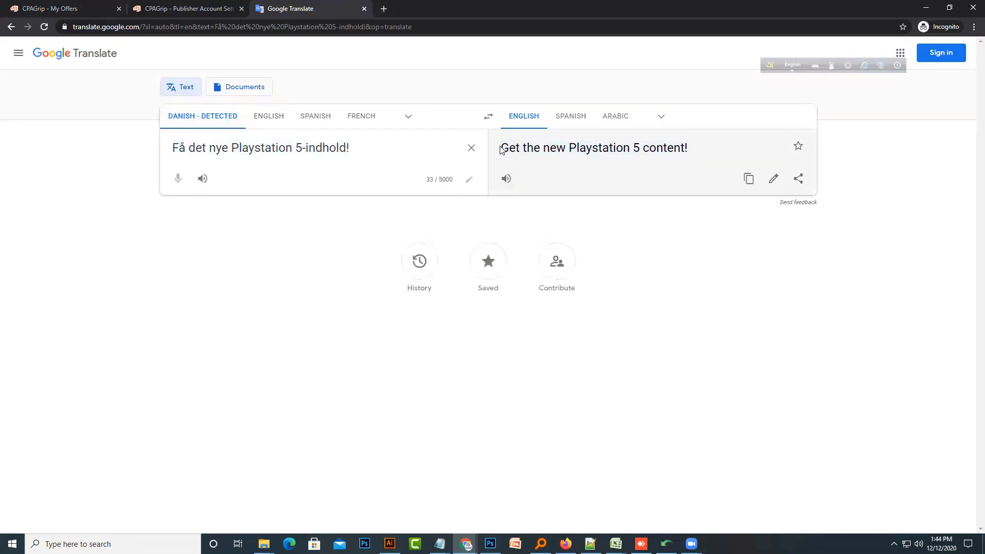
drag(502, 148, 702, 150)
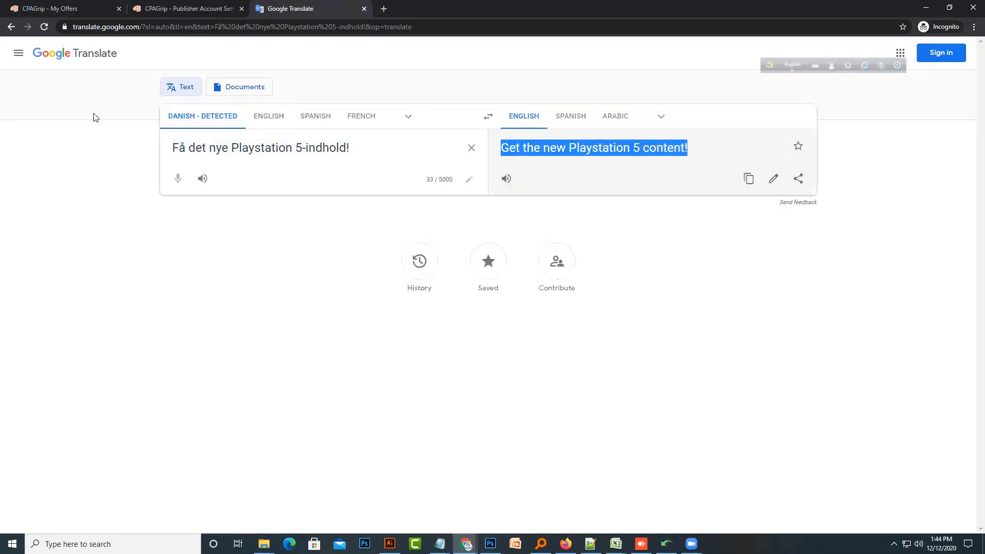
click(36, 6)
mouse_move(275, 269)
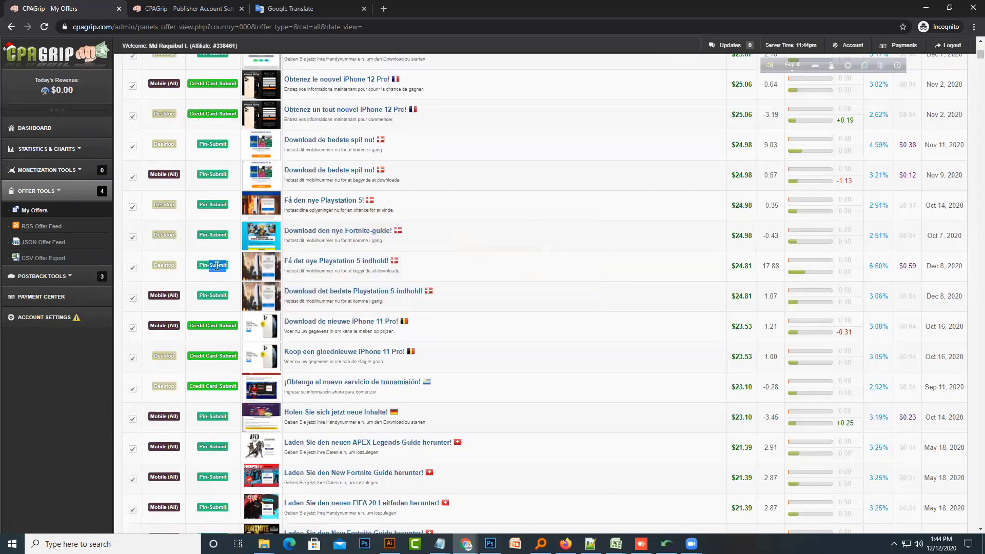
Step: Browse the My Offers list, highlighting the Credit Card Submit label
drag(745, 265, 730, 265)
scroll(177, 185, up, 2)
drag(183, 188, 237, 188)
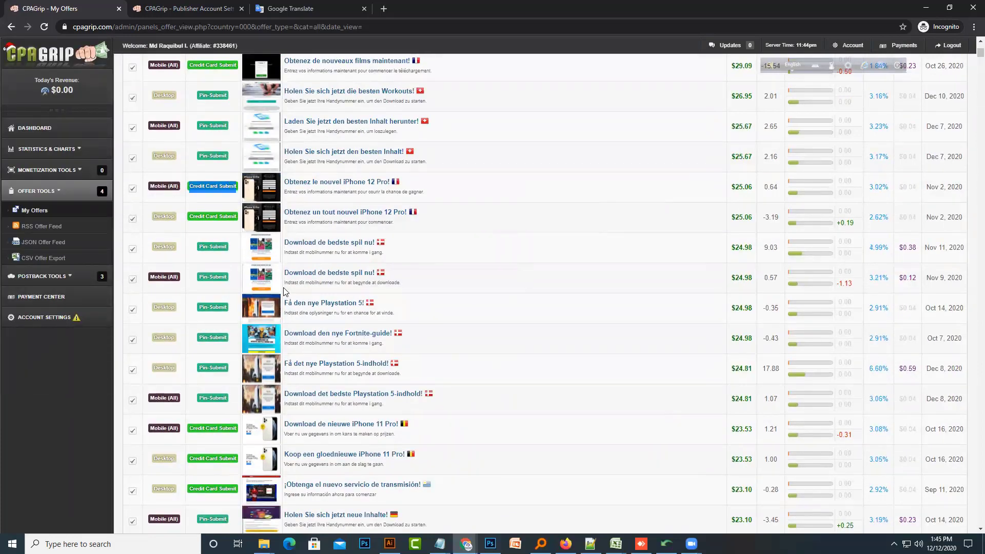
scroll(286, 292, down, 1)
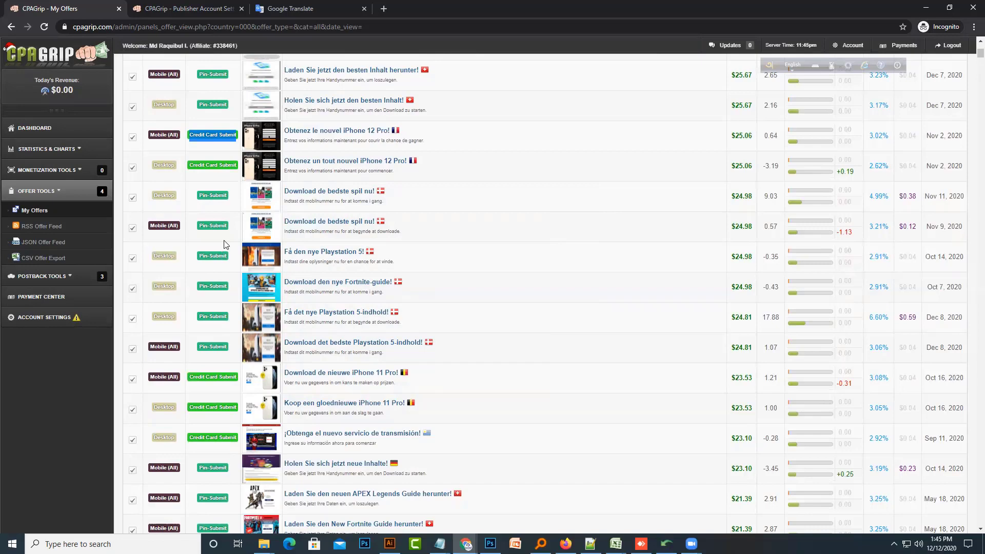
scroll(224, 245, up, 5)
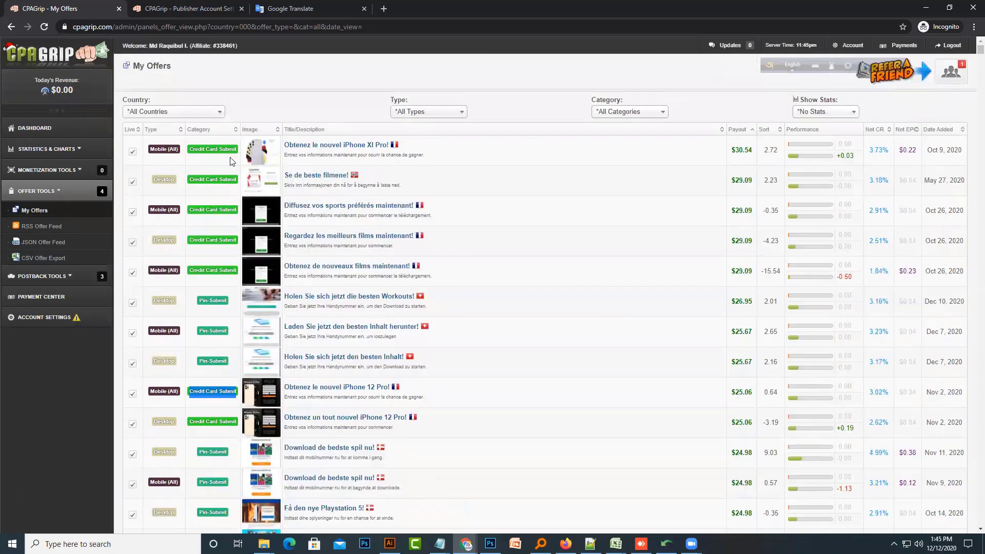
scroll(603, 258, down, 4)
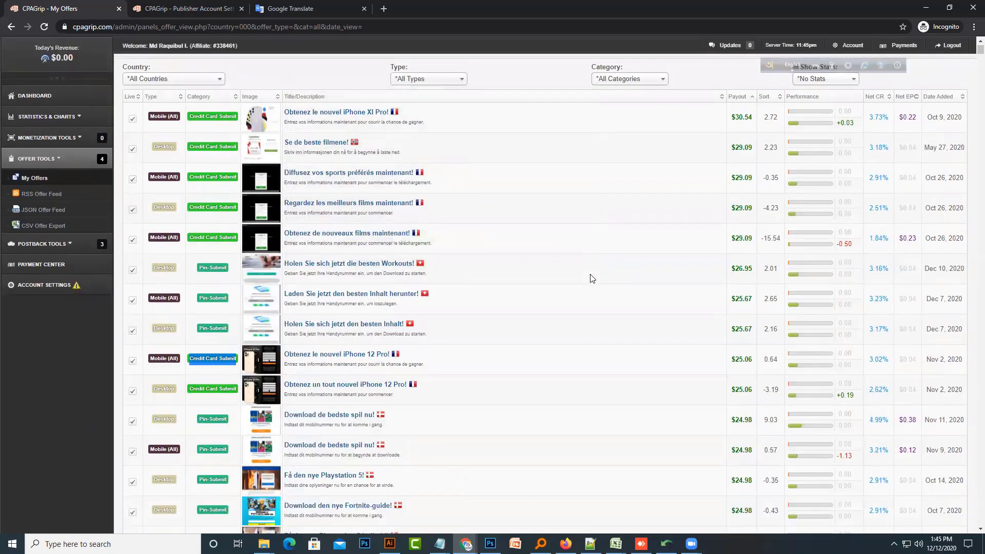
scroll(539, 267, down, 3)
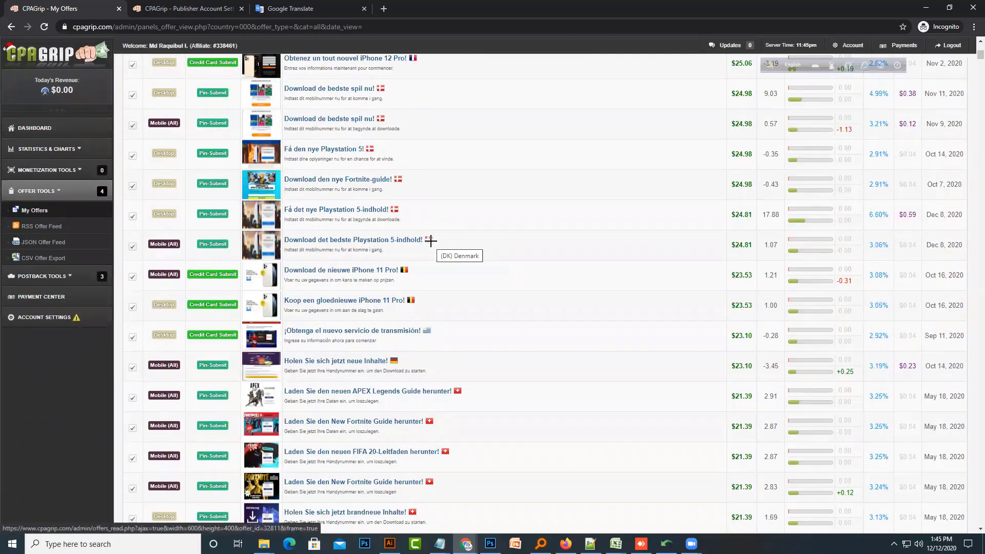
scroll(487, 251, down, 9)
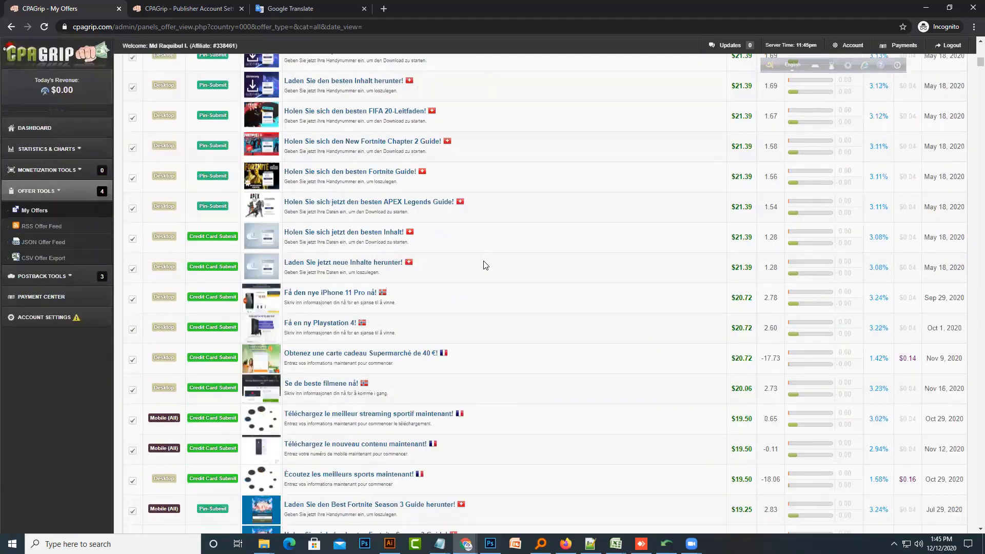
scroll(482, 264, down, 6)
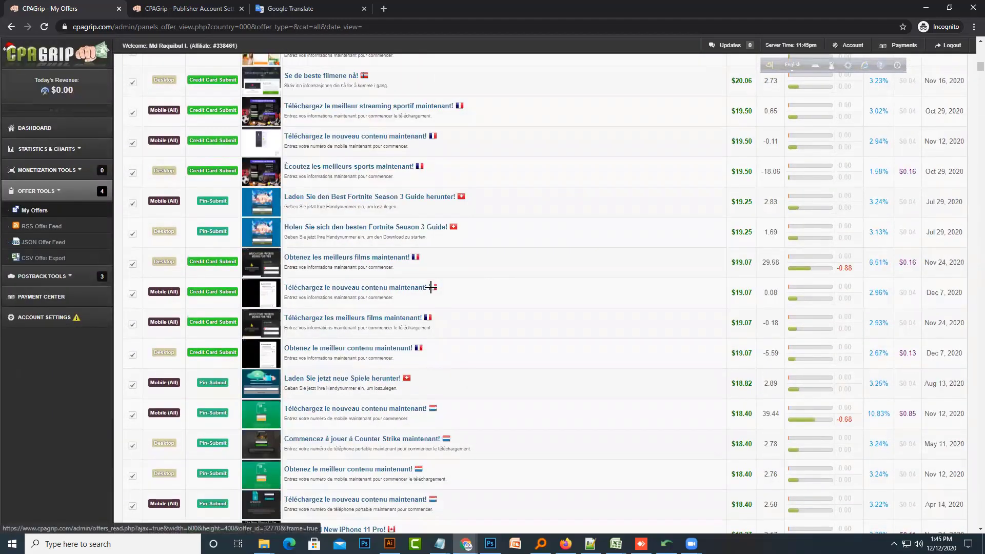
scroll(432, 288, up, 9)
scroll(432, 288, up, 10)
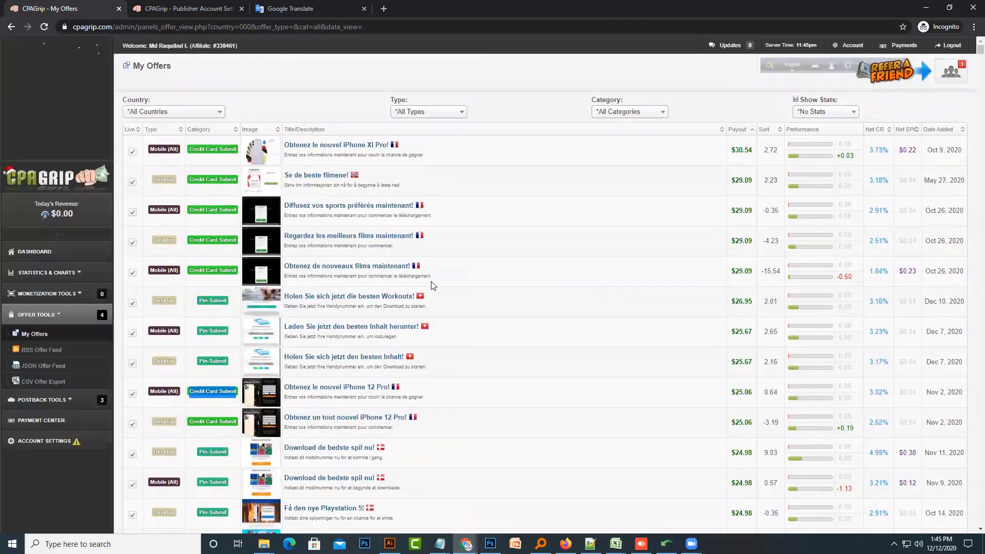
scroll(429, 287, down, 5)
scroll(426, 288, down, 4)
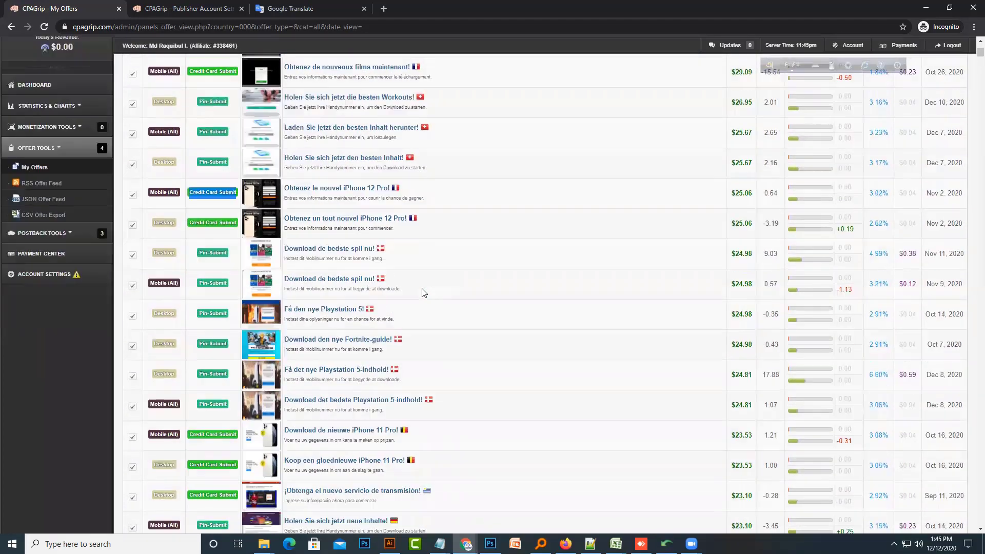
scroll(424, 291, up, 4)
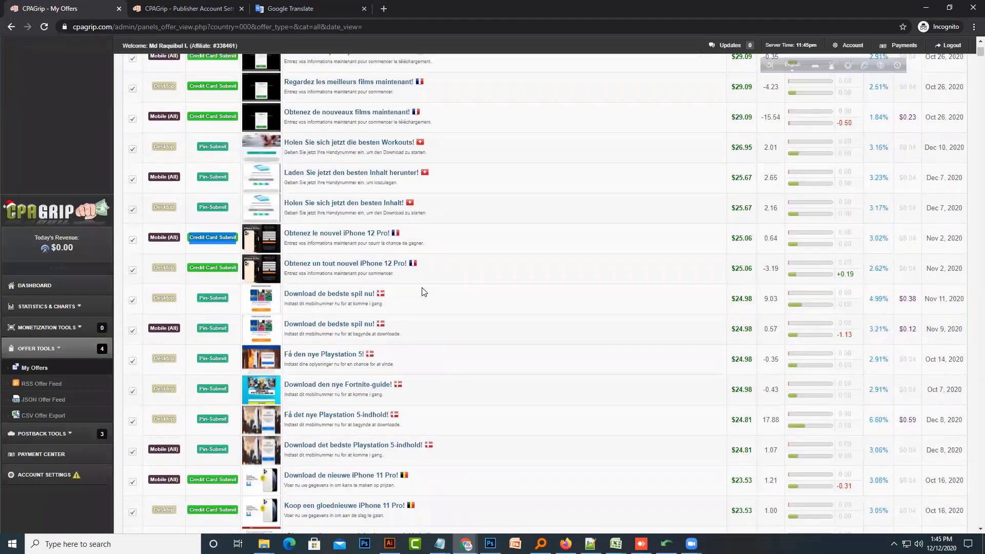
scroll(422, 287, up, 4)
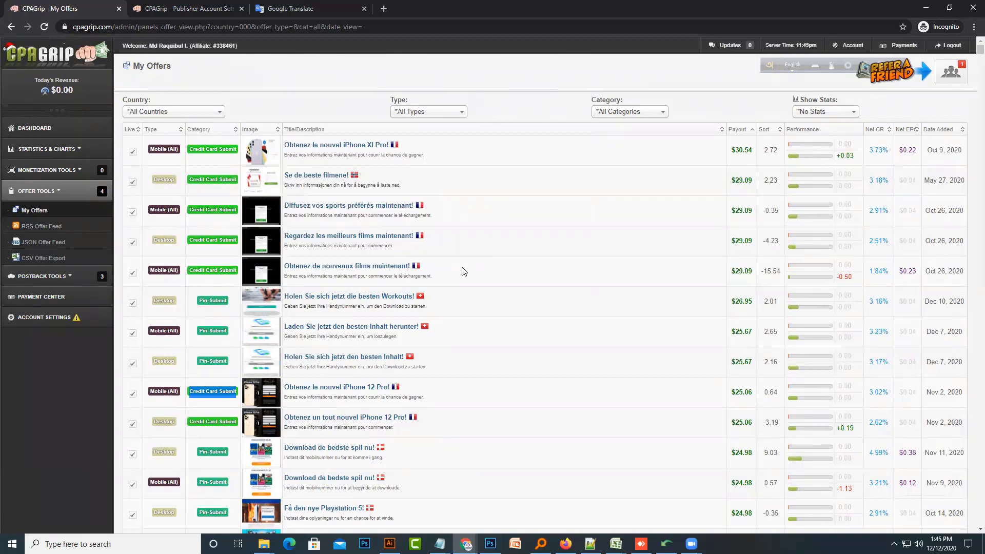
scroll(463, 271, down, 4)
scroll(461, 277, up, 3)
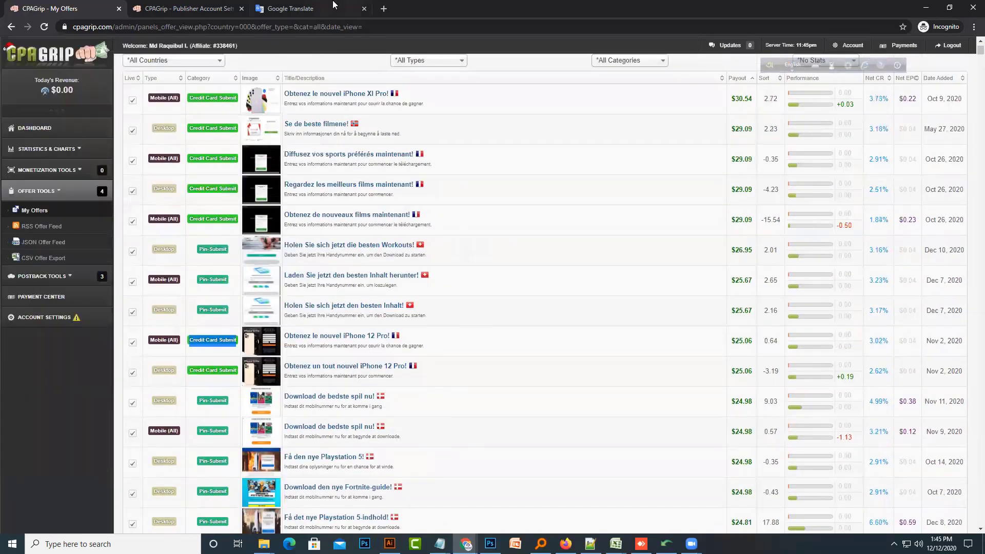
Step: Check the English translation in Google Translate, then reload the CPAGrip offers list
click(333, 4)
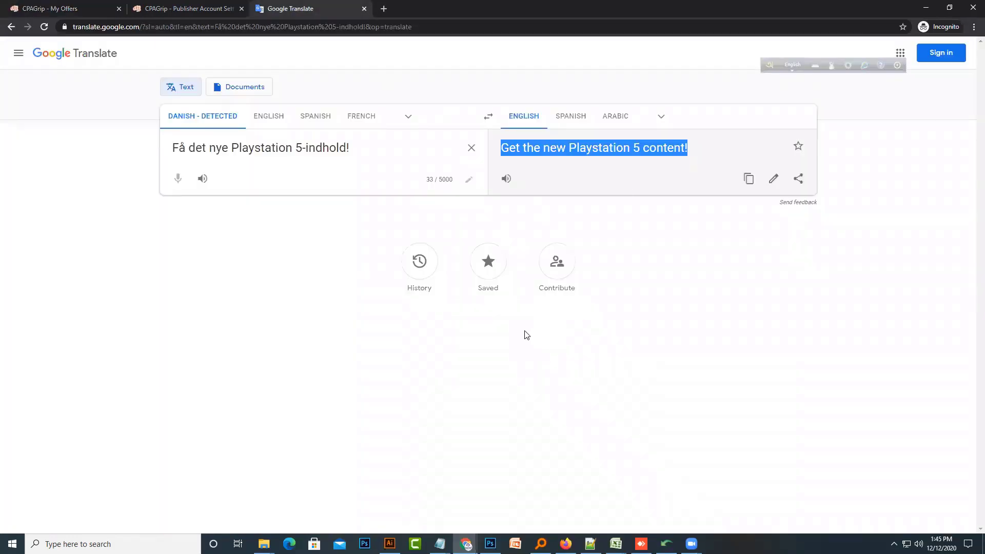
key(ctrl+1)
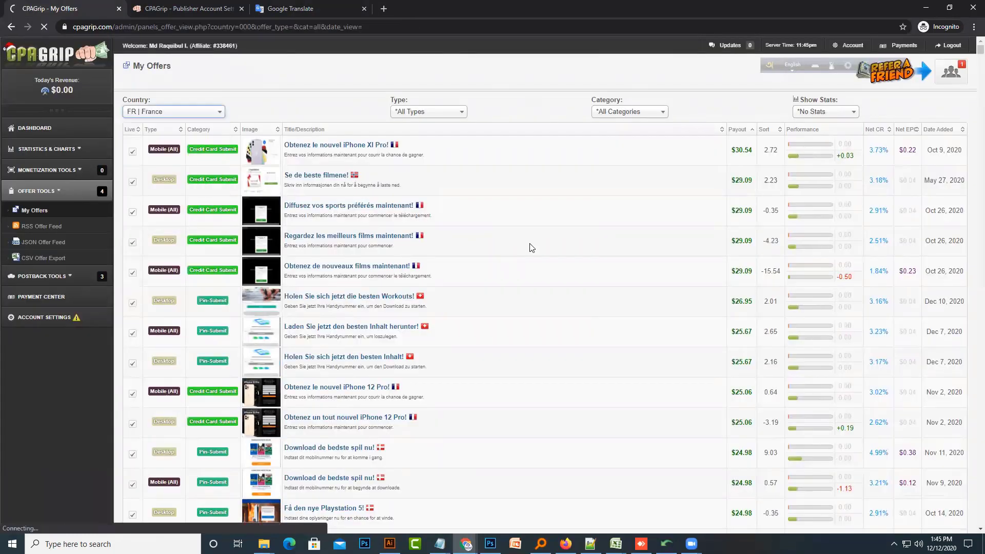
key(F5)
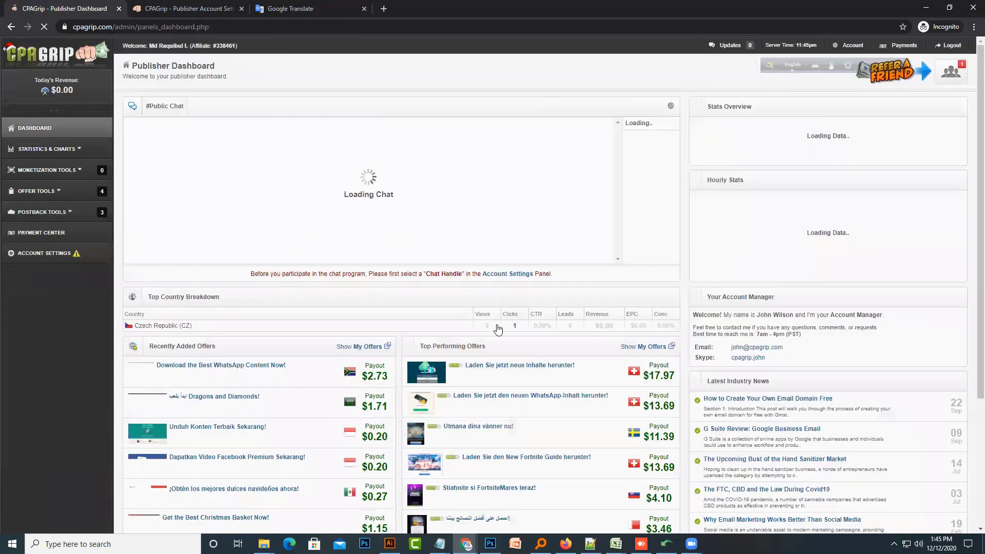
scroll(506, 351, down, 3)
Step: Search Google for 'cpalead' in a new tab and go to CPAlead's sign-up page
scroll(506, 354, down, 1)
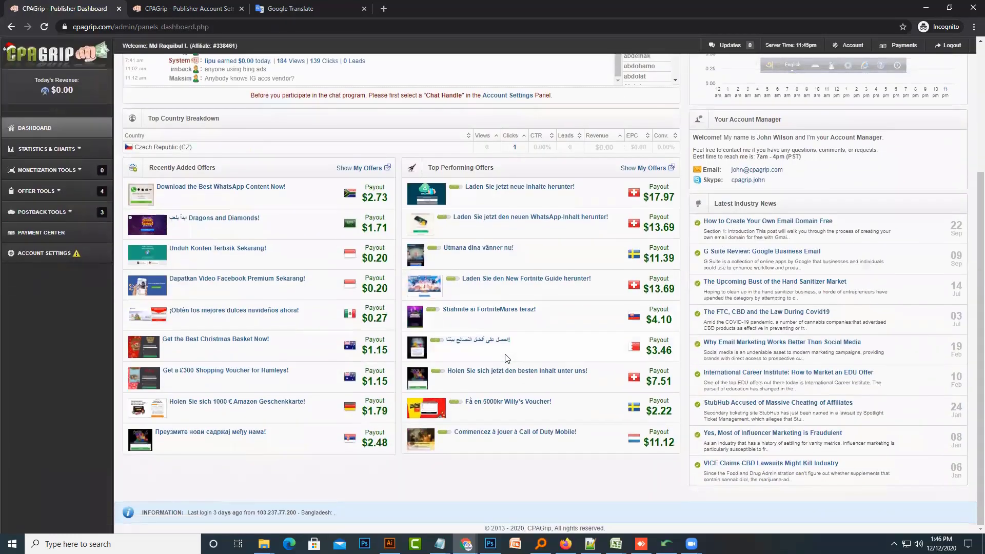
scroll(513, 298, up, 3)
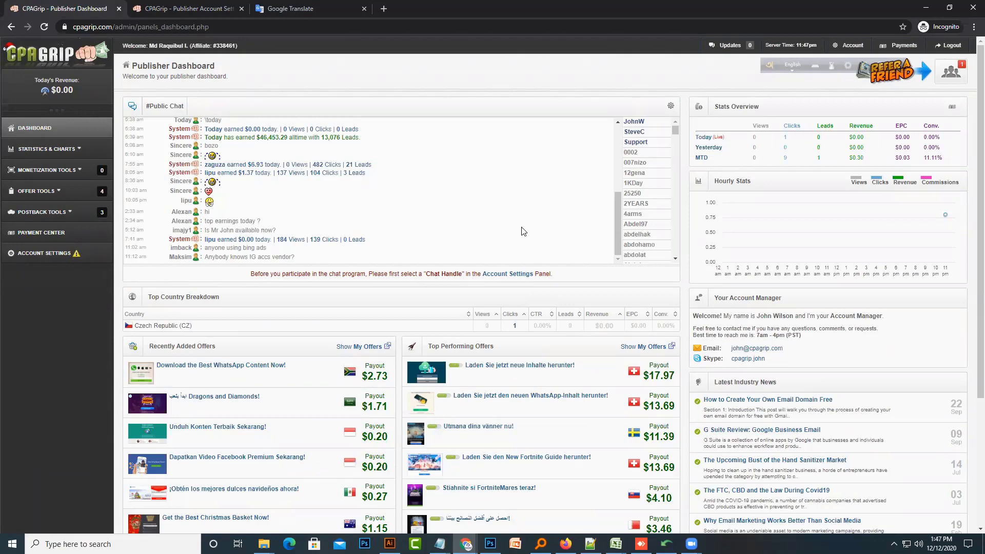
click(385, 9)
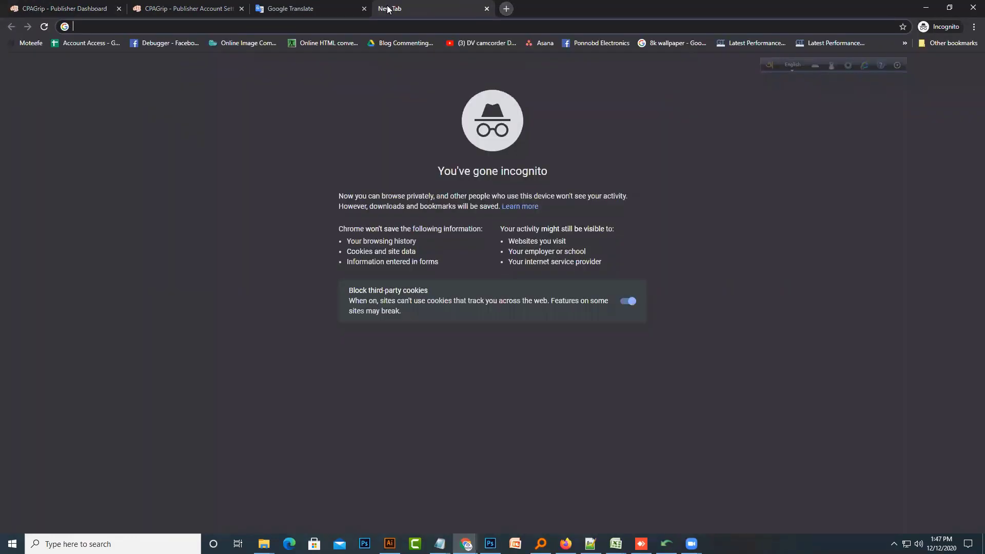
text(cpalead)
key(Return)
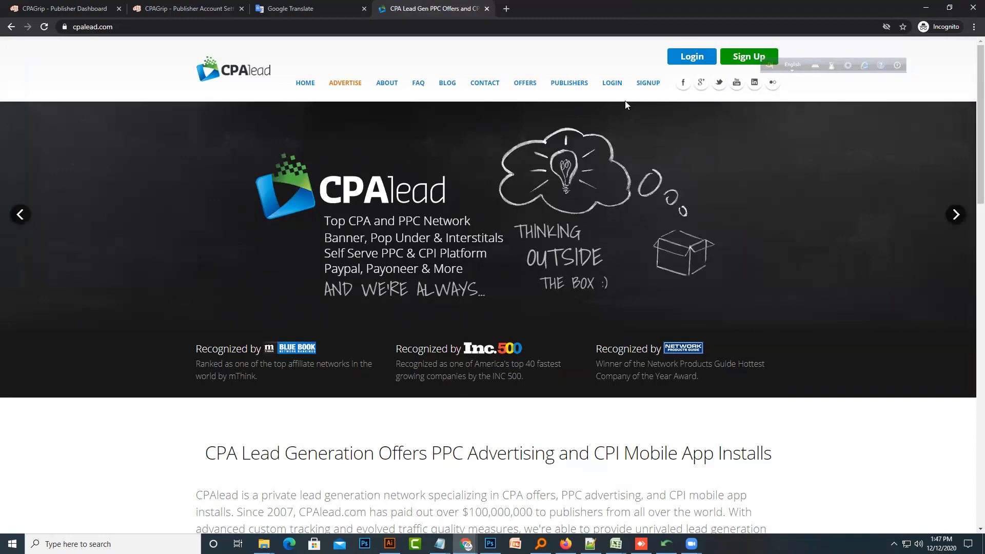
click(724, 61)
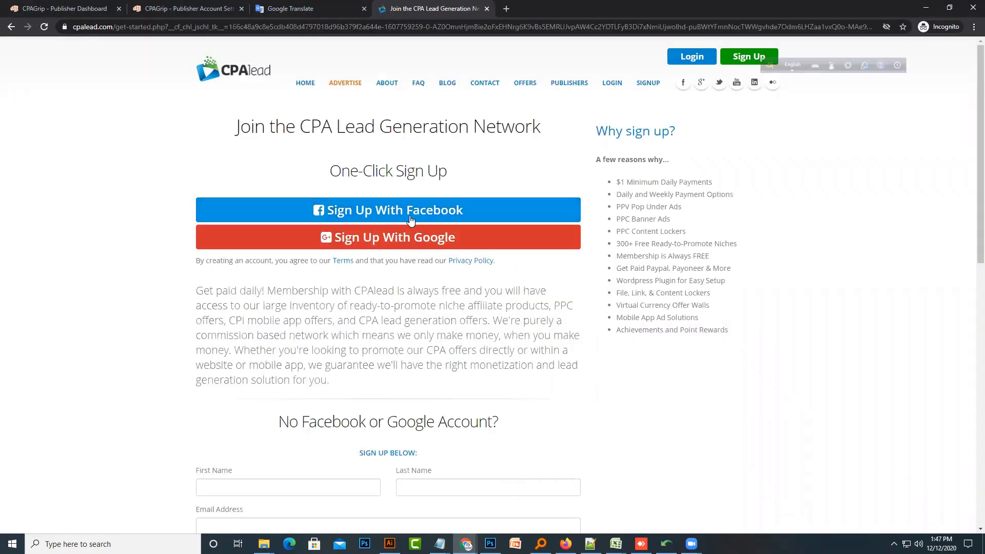
Step: Enter the first and last name and choose the saved e-mail address suggestion
scroll(359, 323, down, 7)
scroll(277, 237, up, 2)
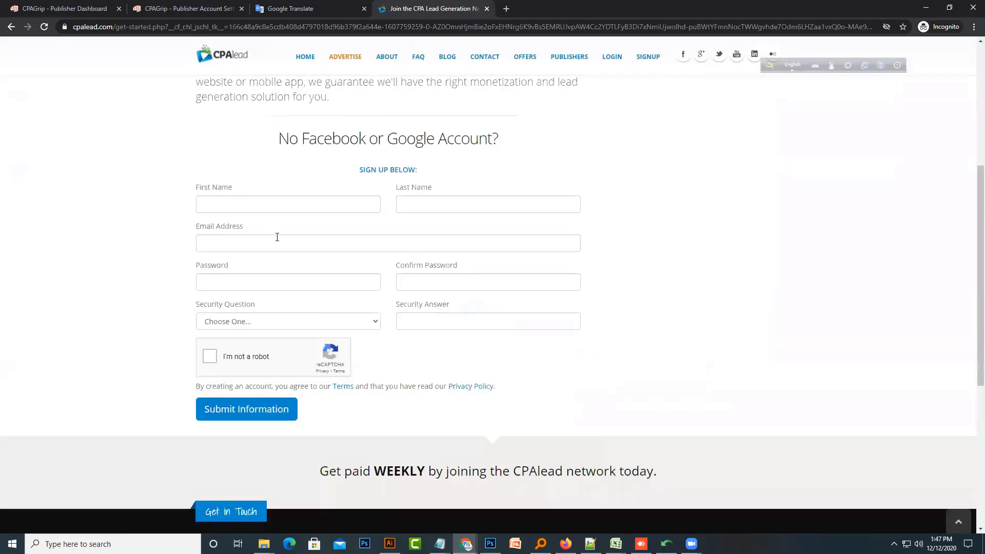
click(289, 227)
text(Pentan)
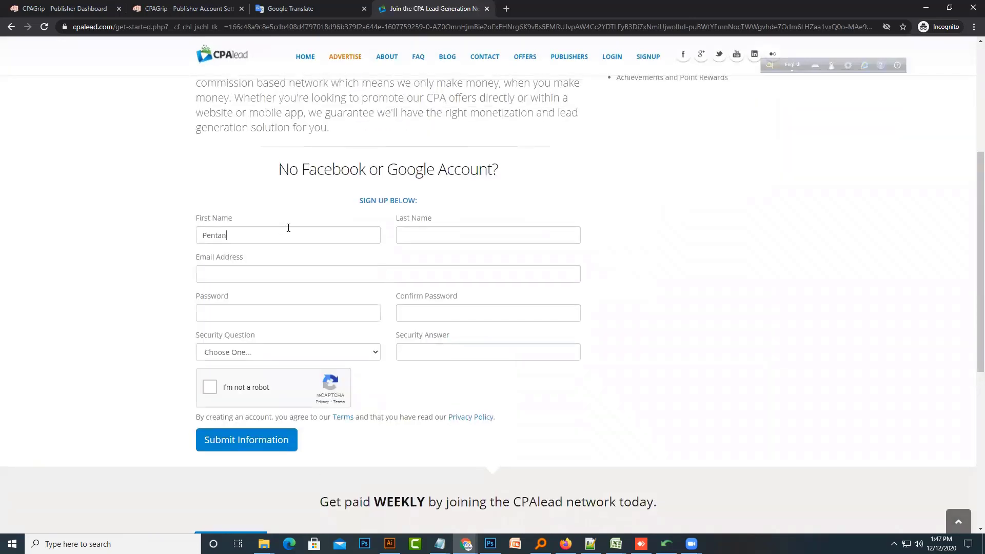
text(IT)
key(Tab)
text(pent)
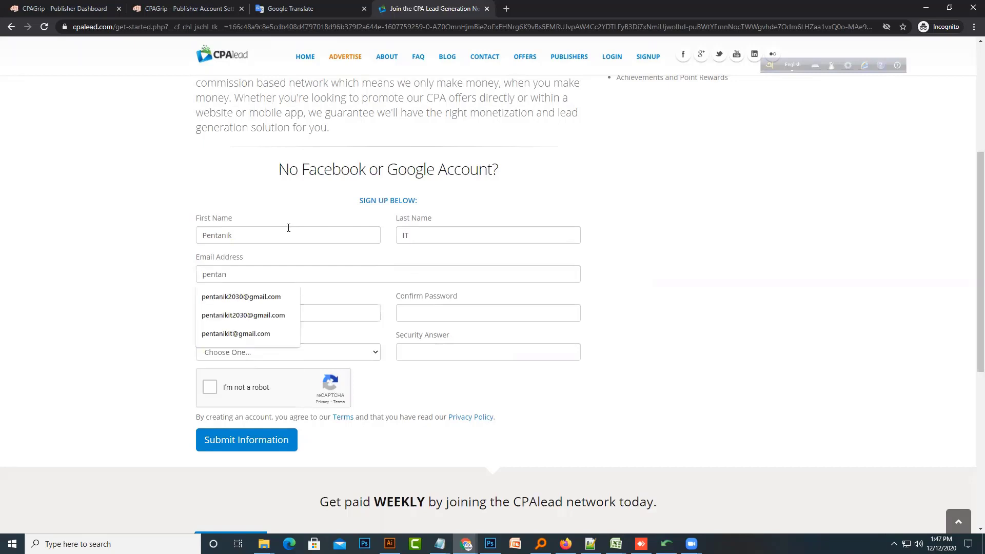
text(an)
key(Down)
key(Down)
key(Return)
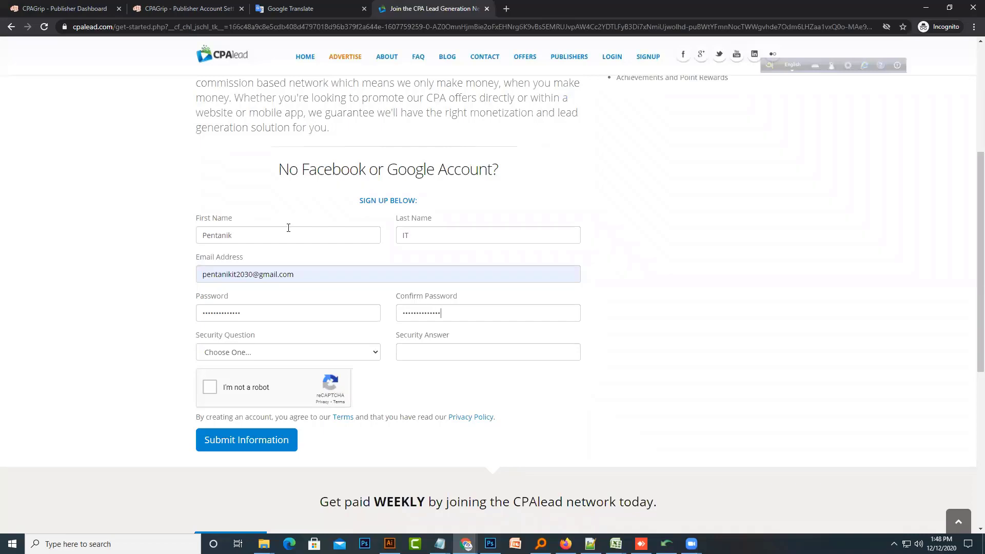
Step: Choose the how-many-fingers security question and move to its answer field
click(302, 354)
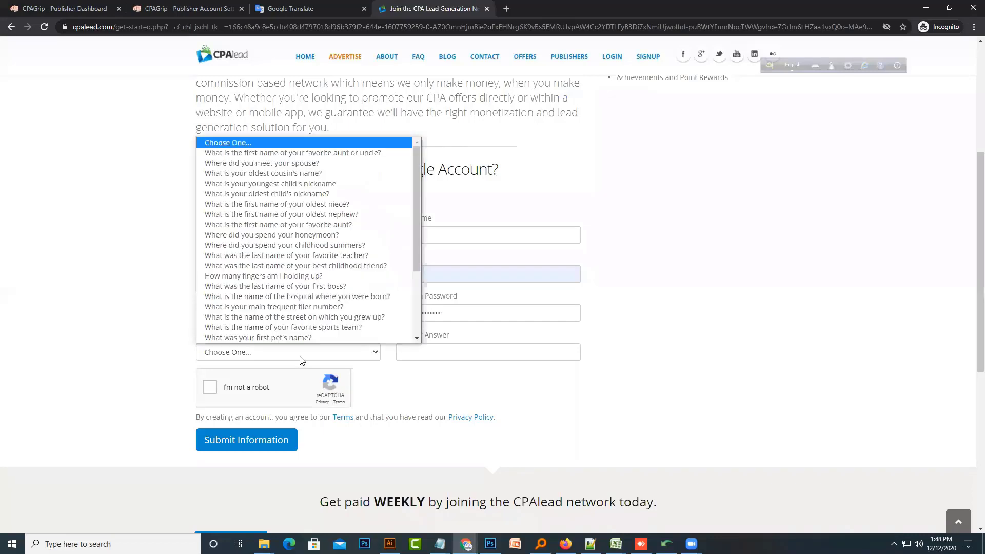
scroll(297, 339, down, 2)
scroll(297, 336, up, 2)
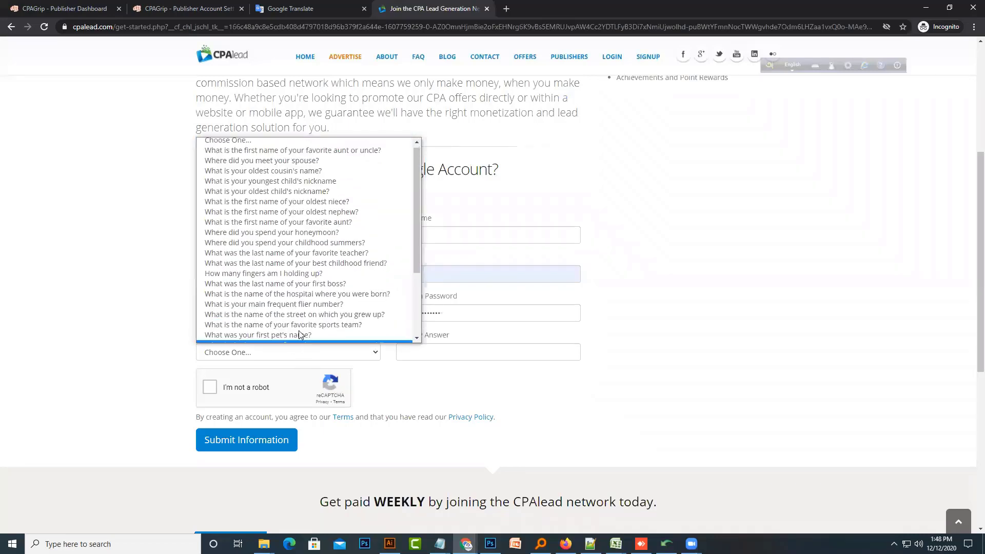
click(272, 276)
click(441, 354)
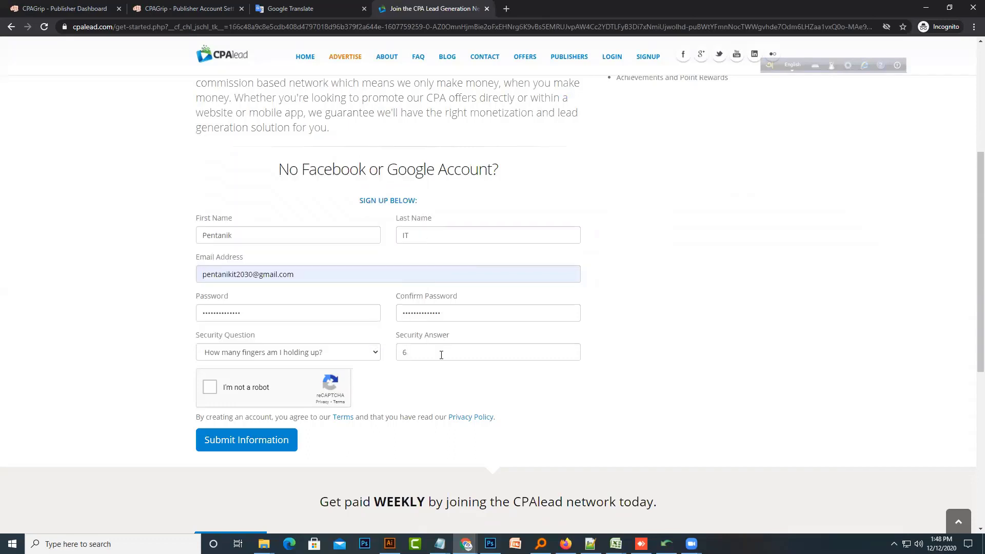
Step: Pass the reCAPTCHA by marking the traffic-light tiles, then submit the sign-up form
click(209, 387)
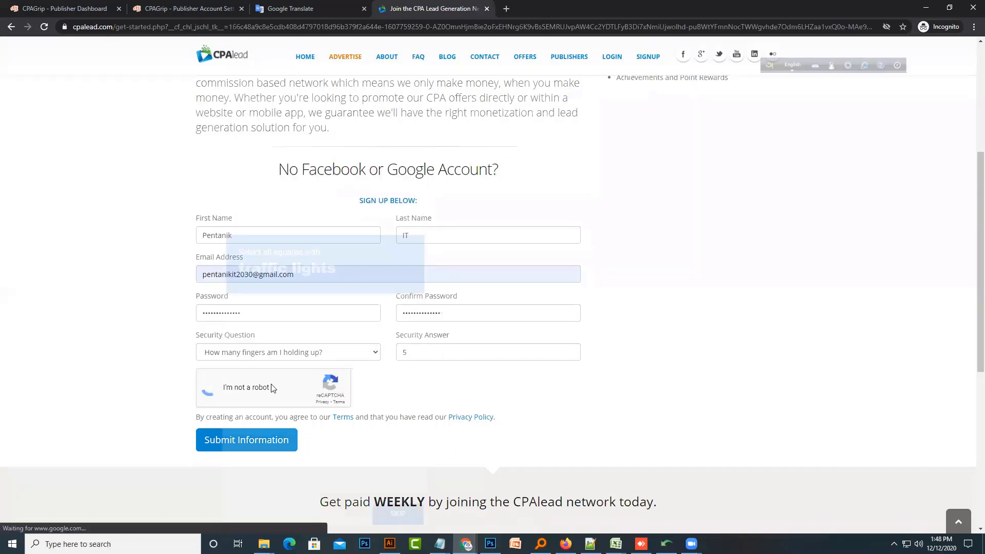
click(349, 380)
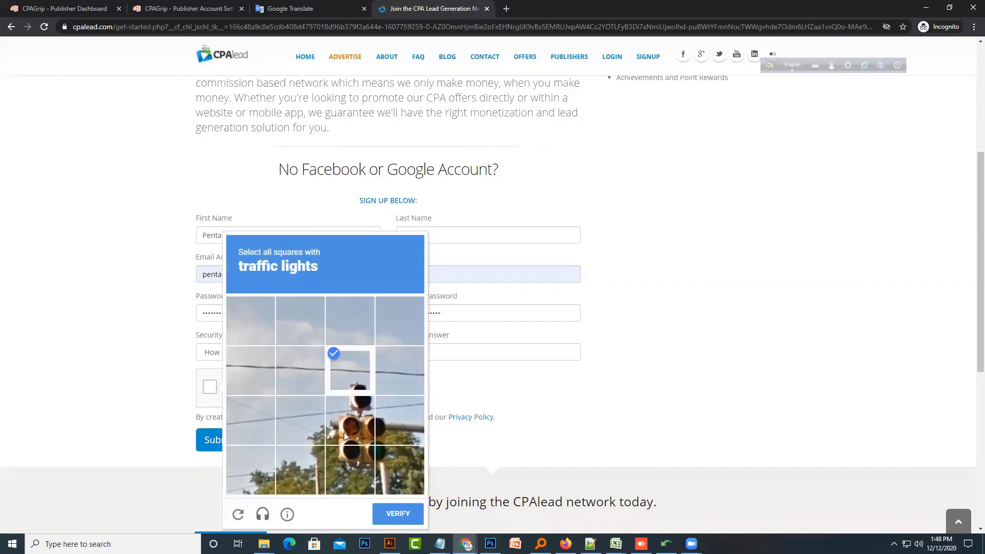
click(343, 432)
click(363, 474)
click(396, 467)
click(391, 429)
click(398, 513)
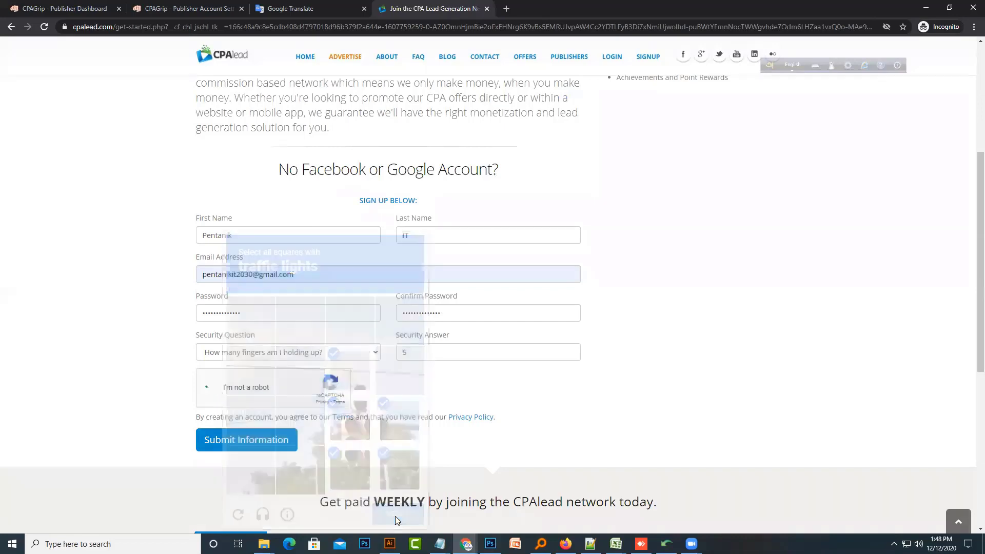
click(274, 446)
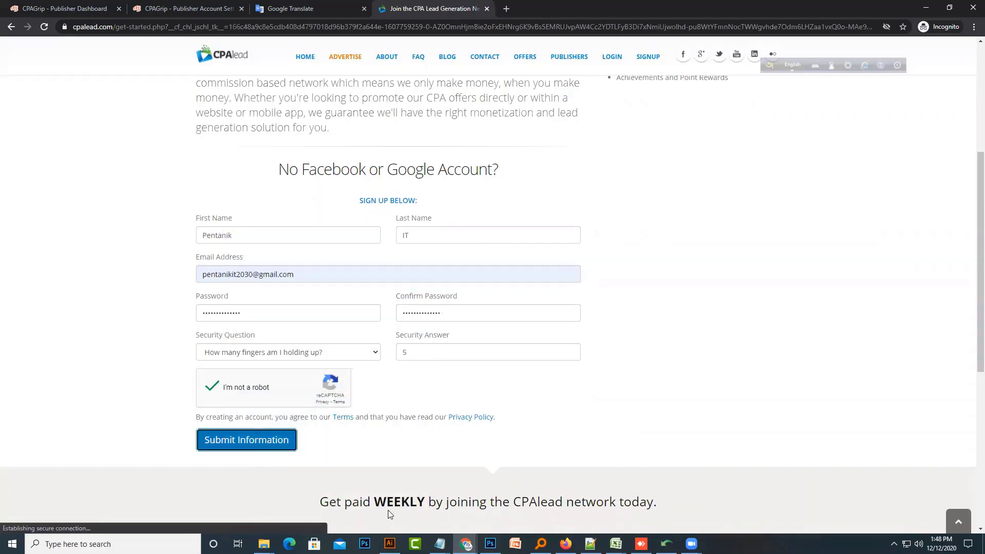
Step: Agree to CPAlead's publisher terms, submit the registration, and go to the new dashboard
scroll(388, 511, down, 10)
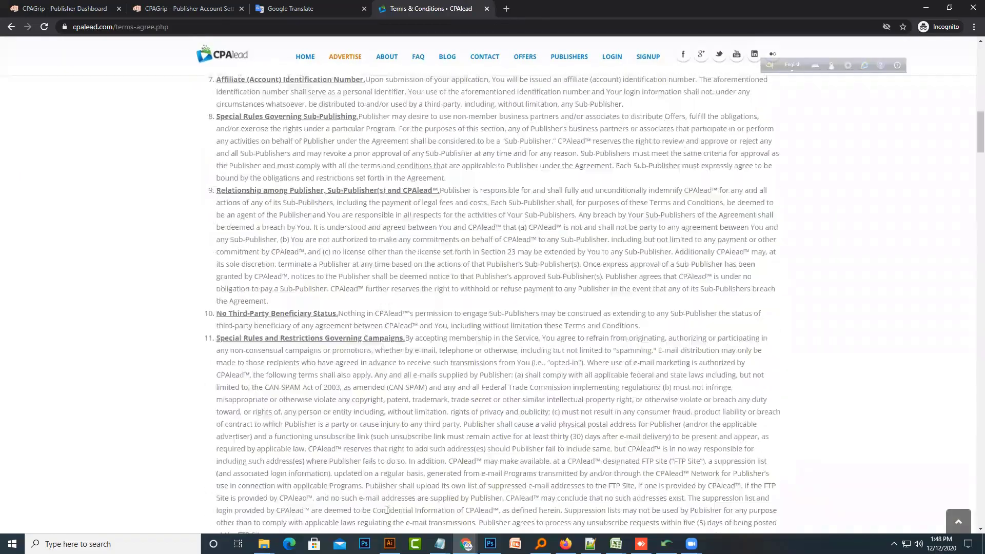
scroll(387, 510, down, 20)
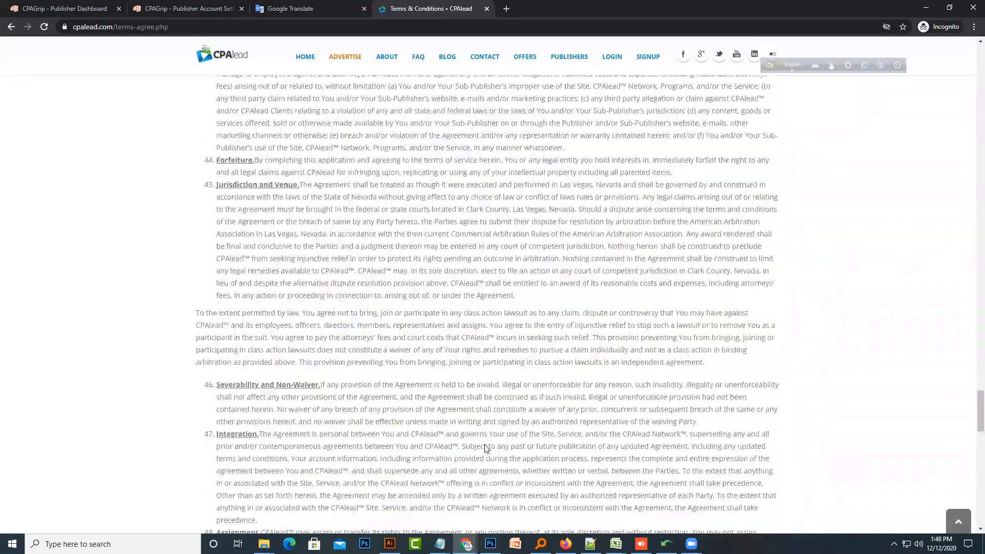
scroll(485, 448, down, 15)
click(738, 398)
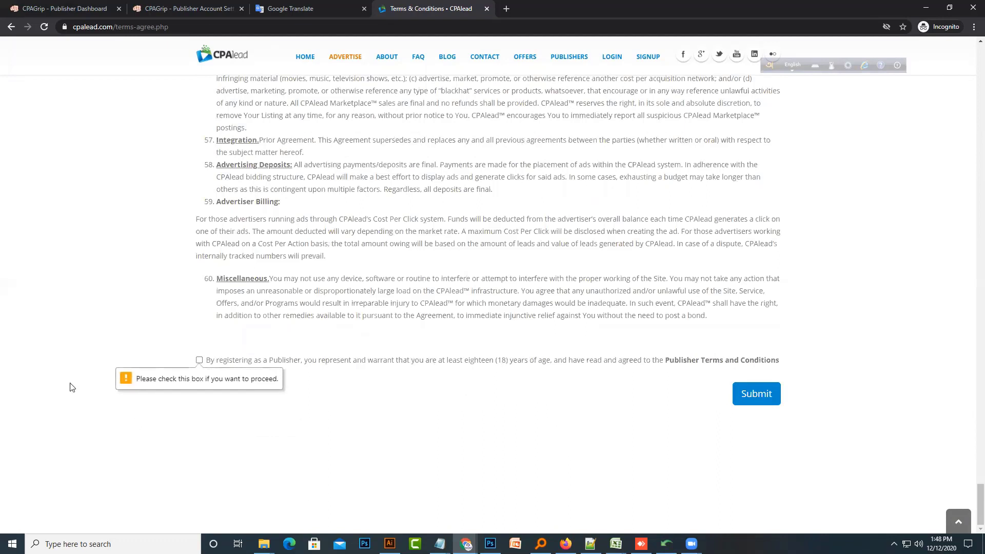
click(199, 360)
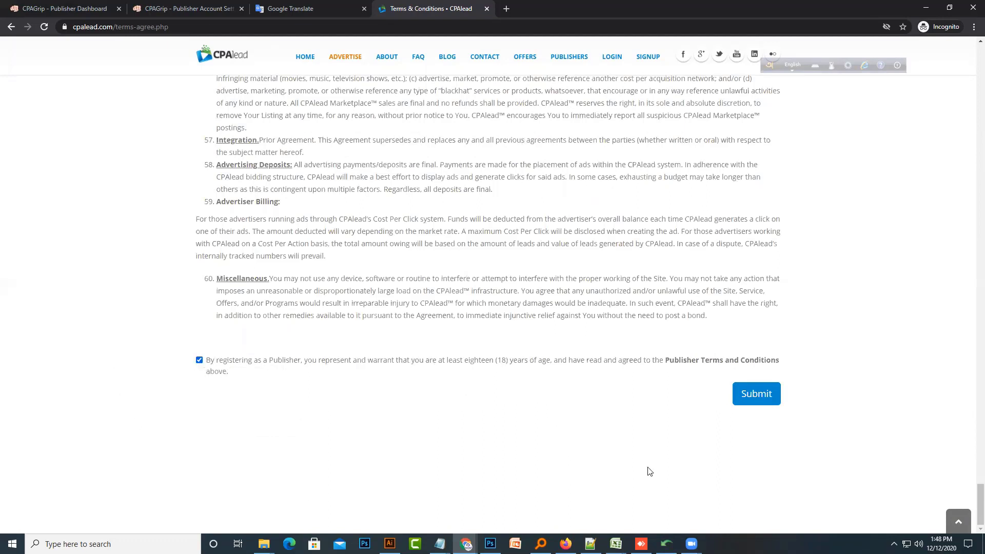
click(752, 401)
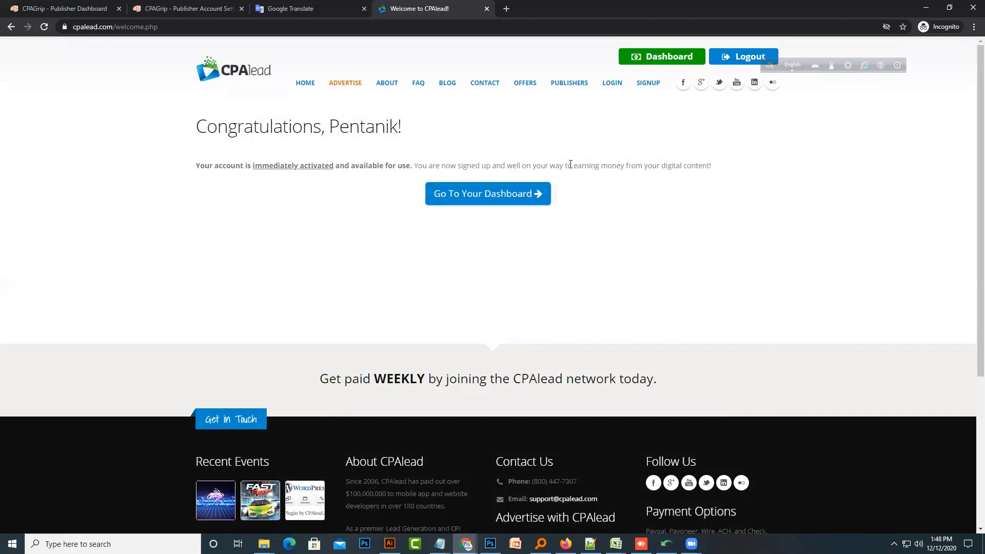
click(505, 191)
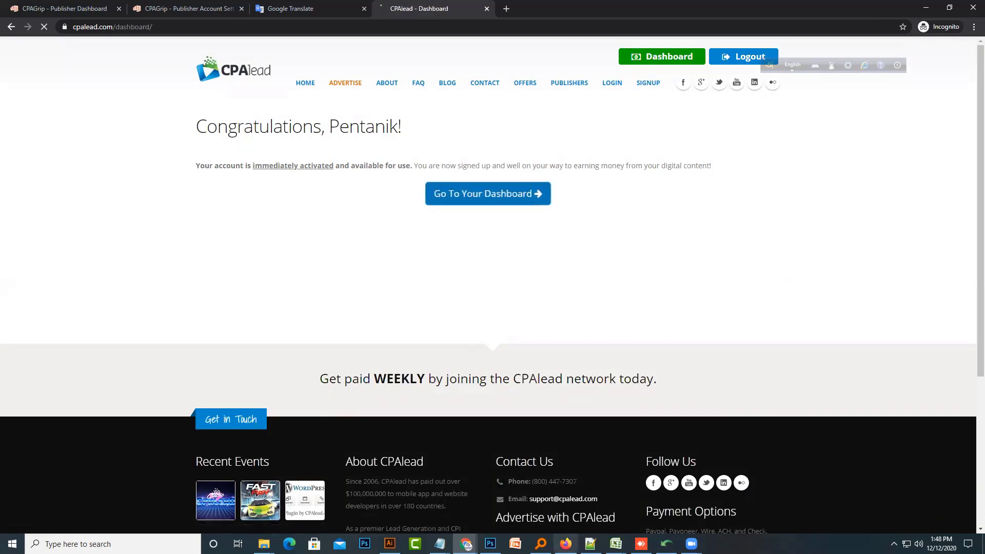
click(566, 543)
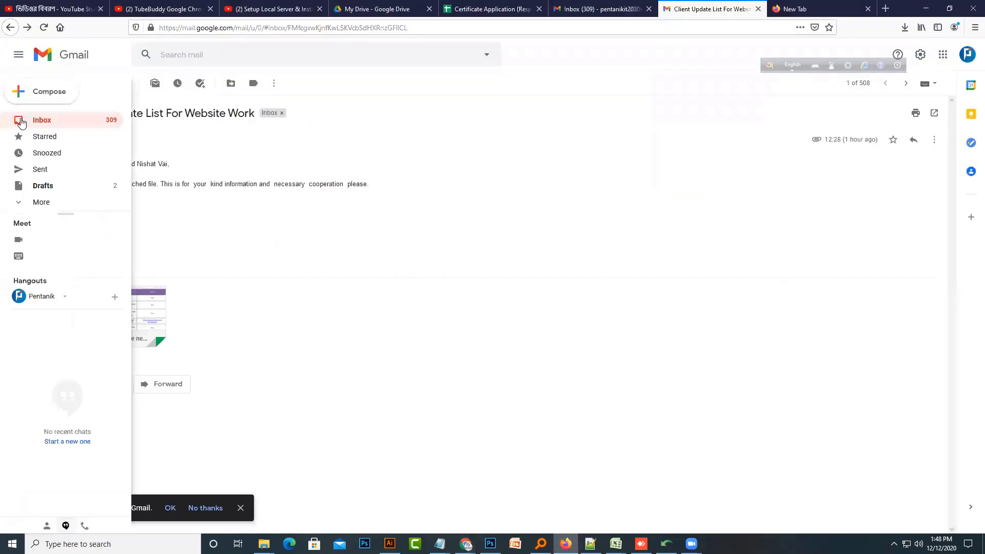
Step: Refresh the Gmail inbox, open CPAlead's 'Verify Your Email Address' message and copy its link
click(29, 122)
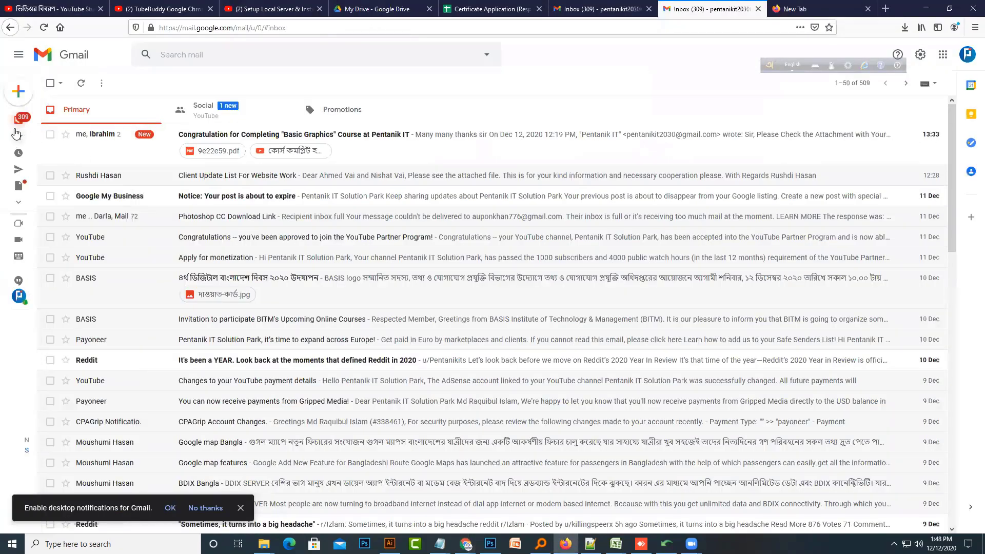
click(32, 124)
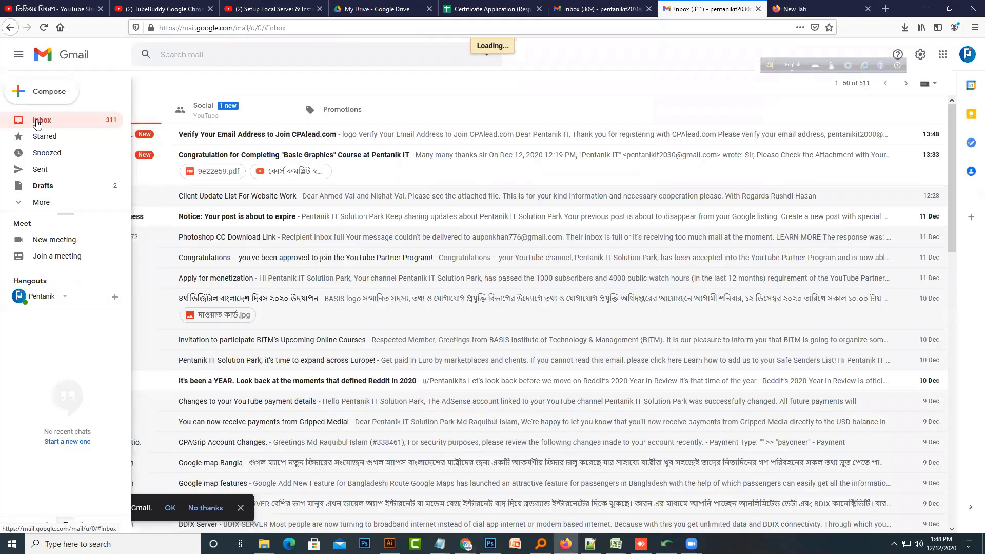
click(347, 136)
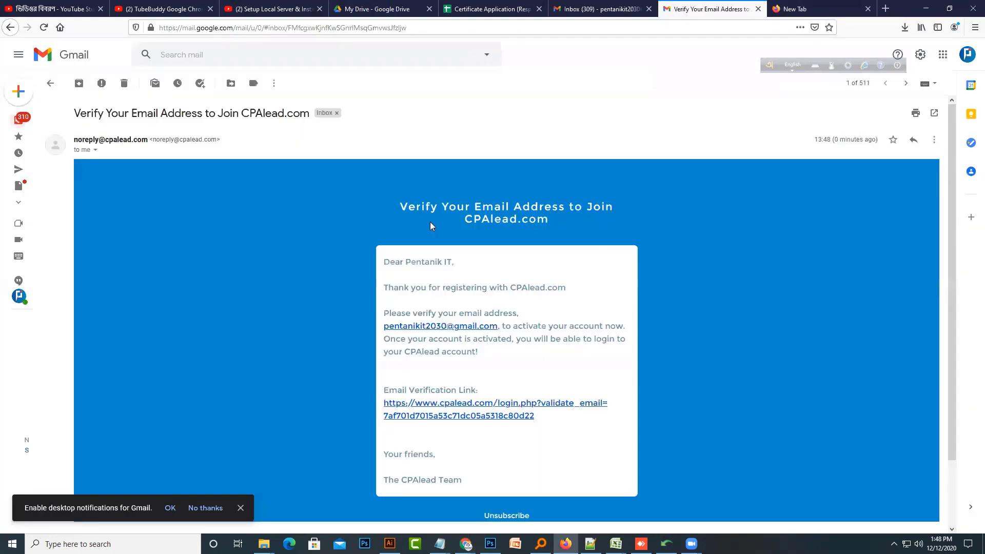
right_click(453, 451)
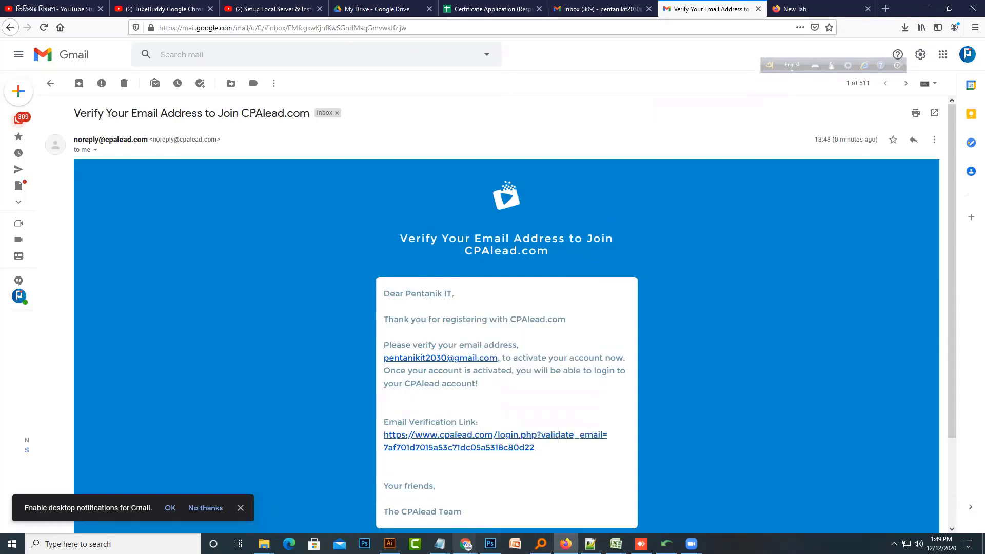
mouse_move(466, 543)
click(522, 507)
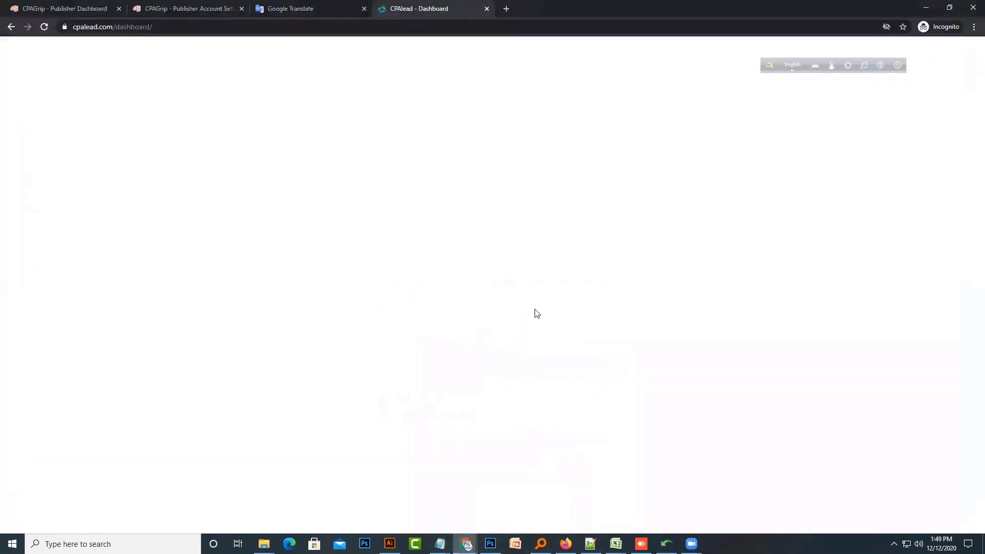
Step: Load the copied verification link in a new tab, dismiss the confirmation, and close the old dashboard tab
click(505, 8)
key(ctrl+v)
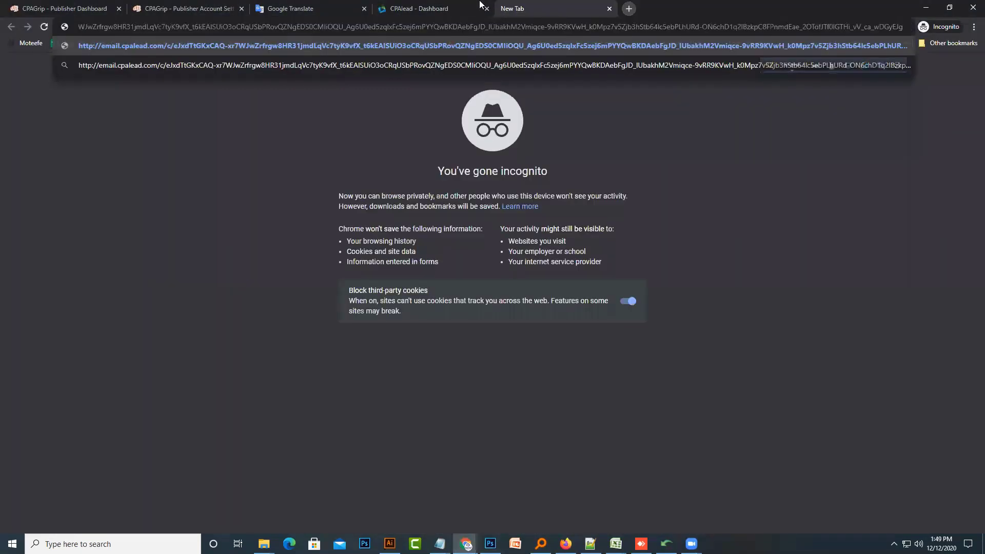
click(477, 6)
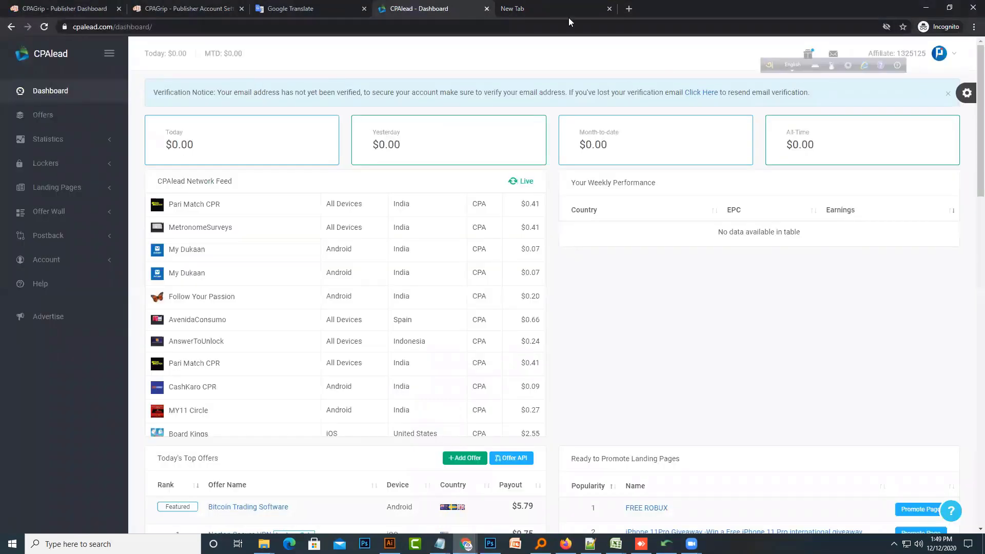
click(548, 6)
key(Return)
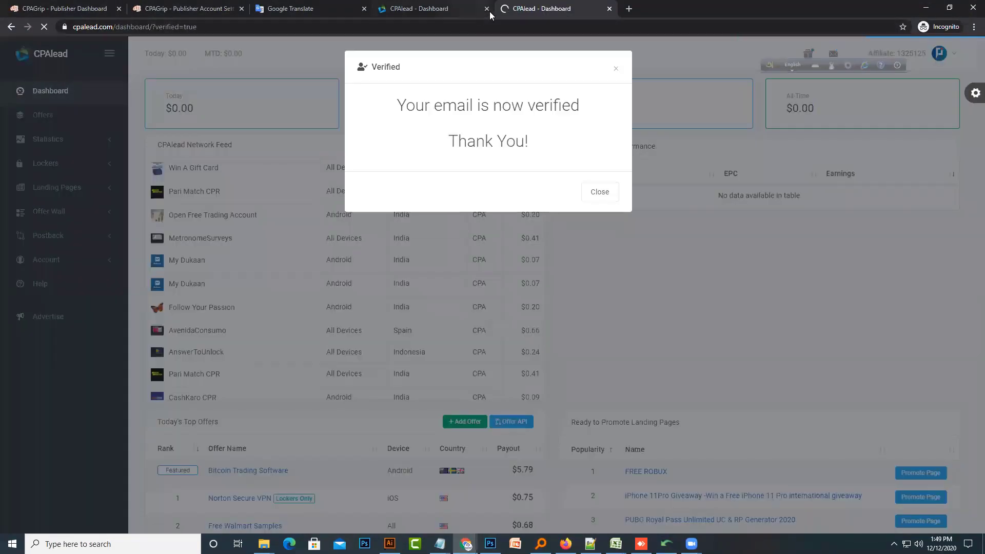
click(593, 197)
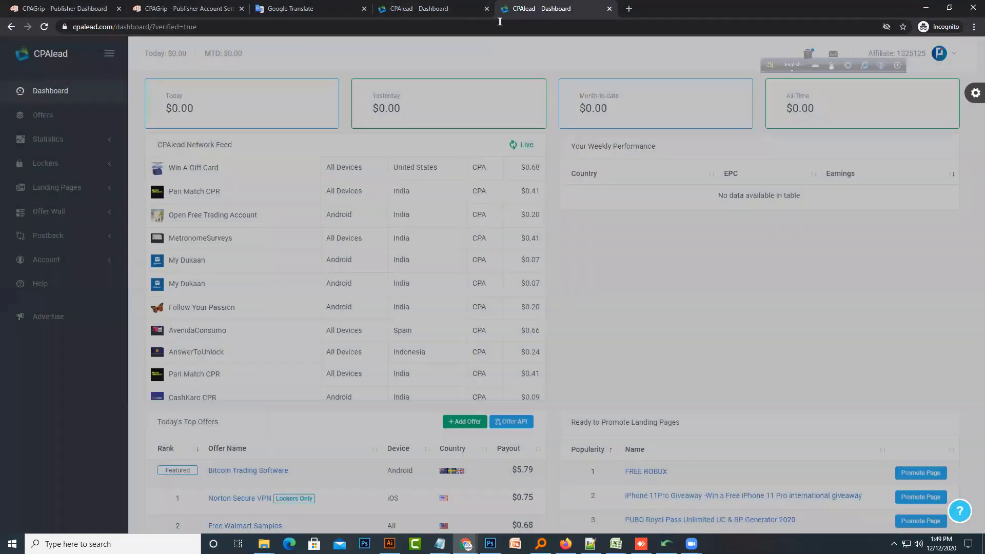
click(487, 8)
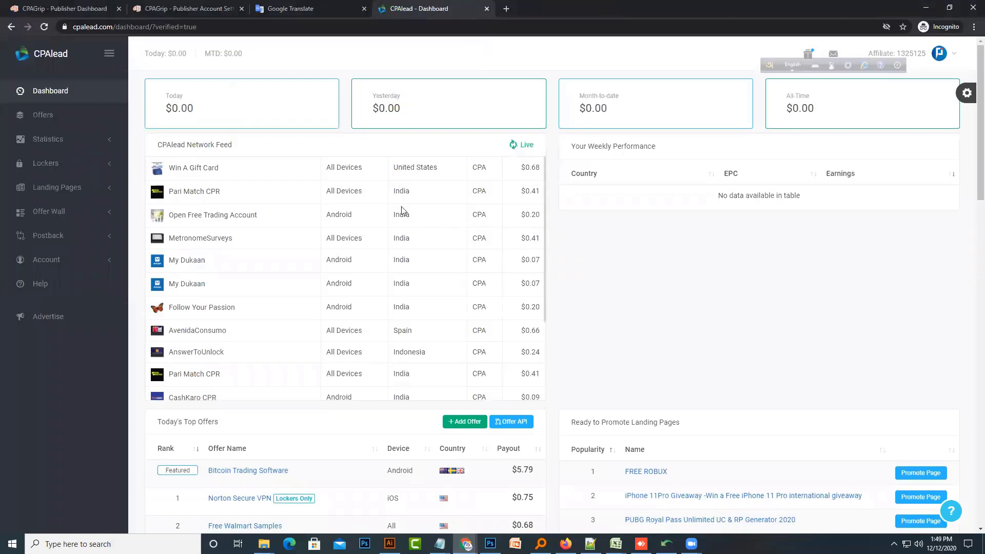
Step: Scroll through the verified dashboard showing $0.00 earnings and the live offer feed
scroll(277, 257, down, 3)
scroll(638, 319, down, 6)
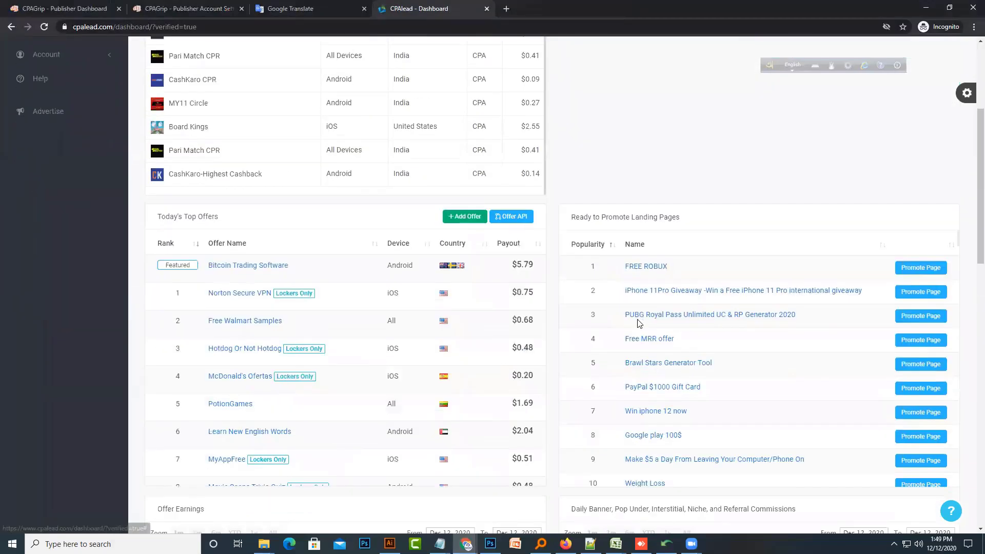
scroll(552, 357, down, 2)
scroll(534, 347, up, 5)
scroll(460, 236, up, 6)
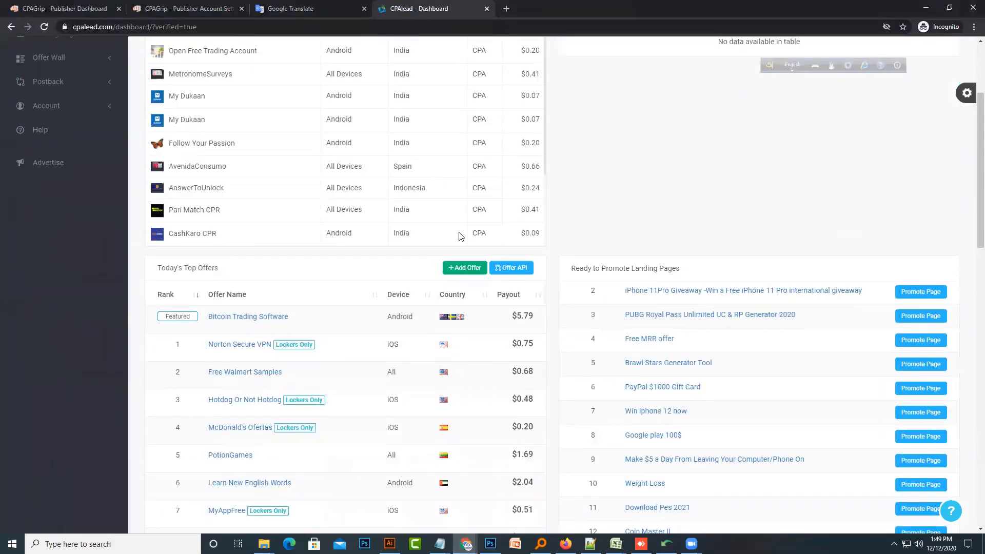
scroll(650, 250, up, 1)
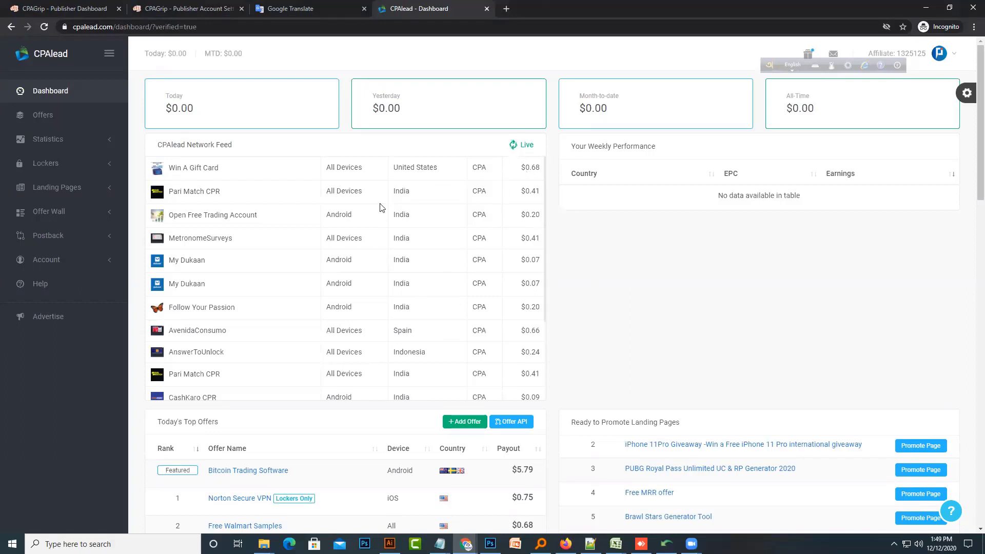
scroll(483, 265, down, 2)
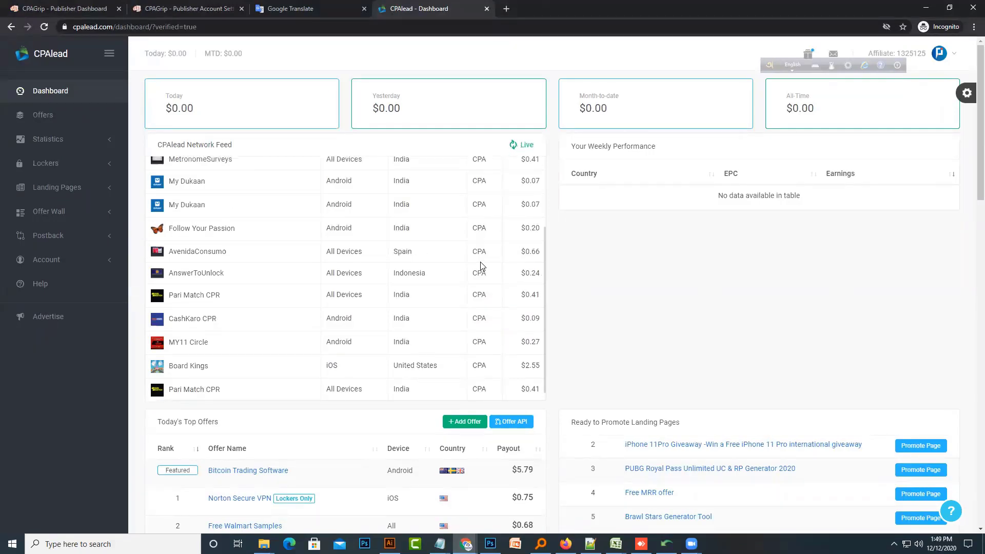
scroll(481, 265, down, 1)
scroll(479, 275, down, 1)
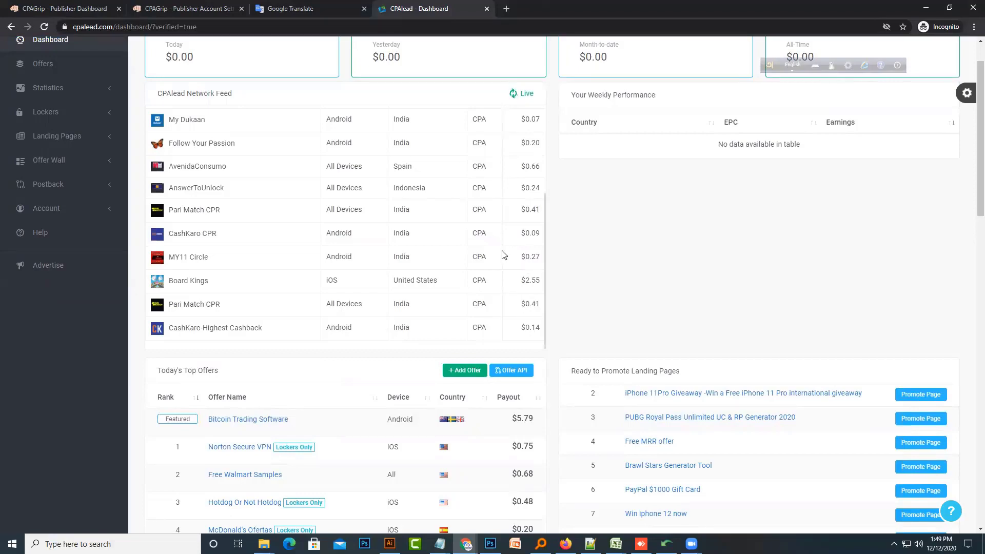
scroll(751, 294, down, 4)
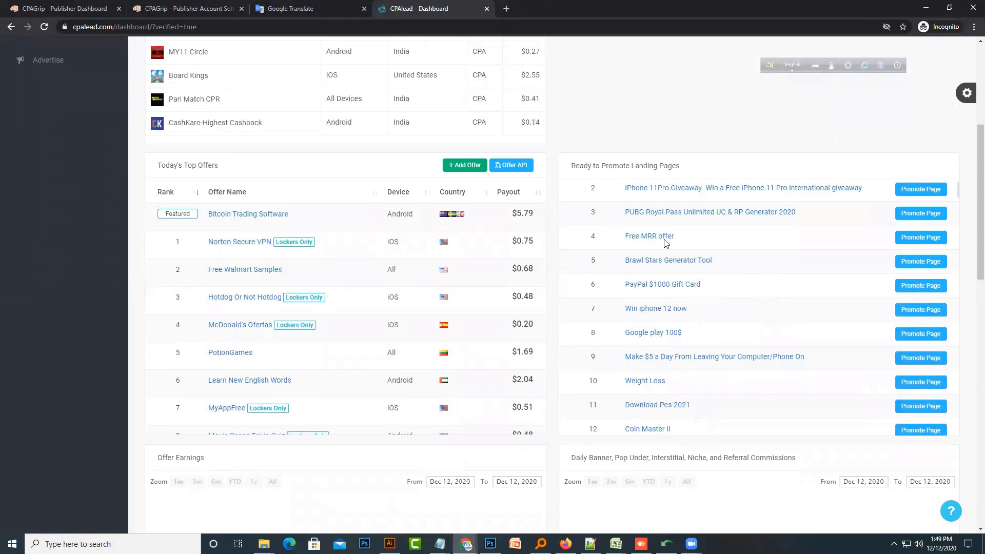
scroll(754, 152, up, 5)
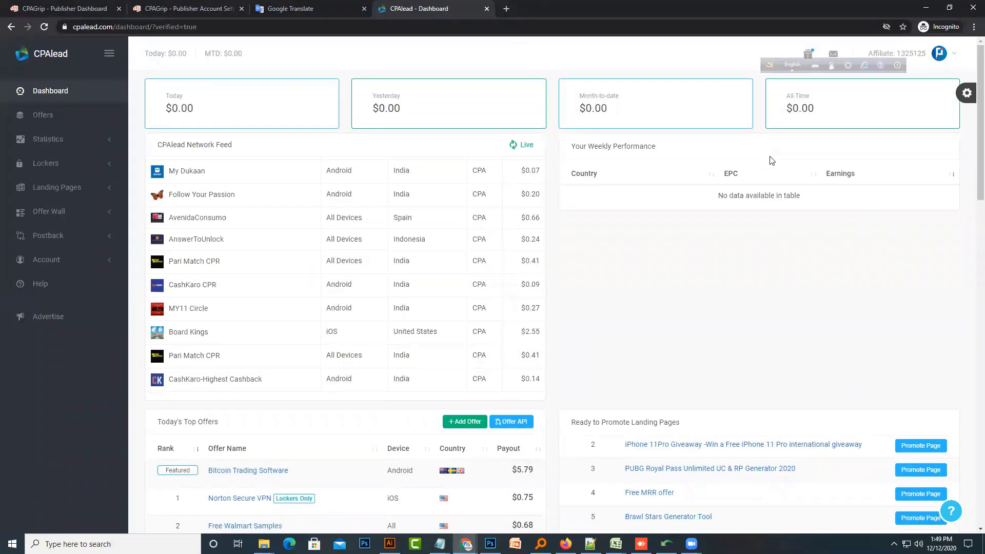
Step: Scratch the daily lottery ticket to win a 2% earnings bonus for 24 hours
click(769, 66)
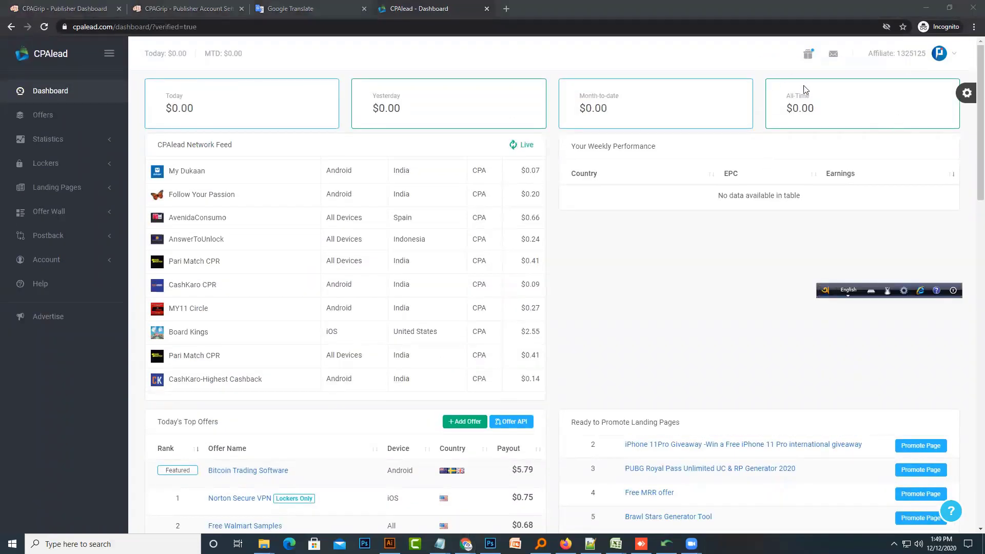
click(808, 53)
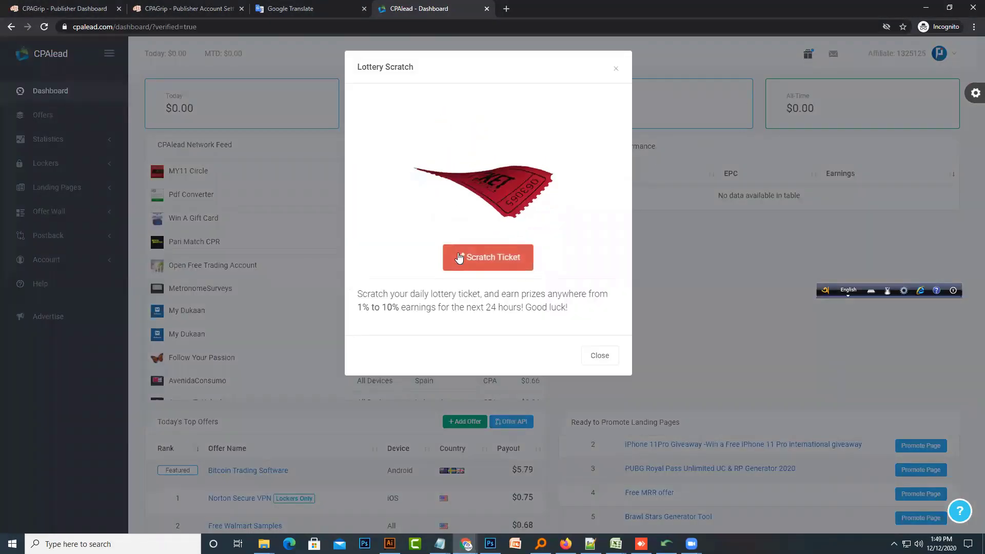
click(488, 257)
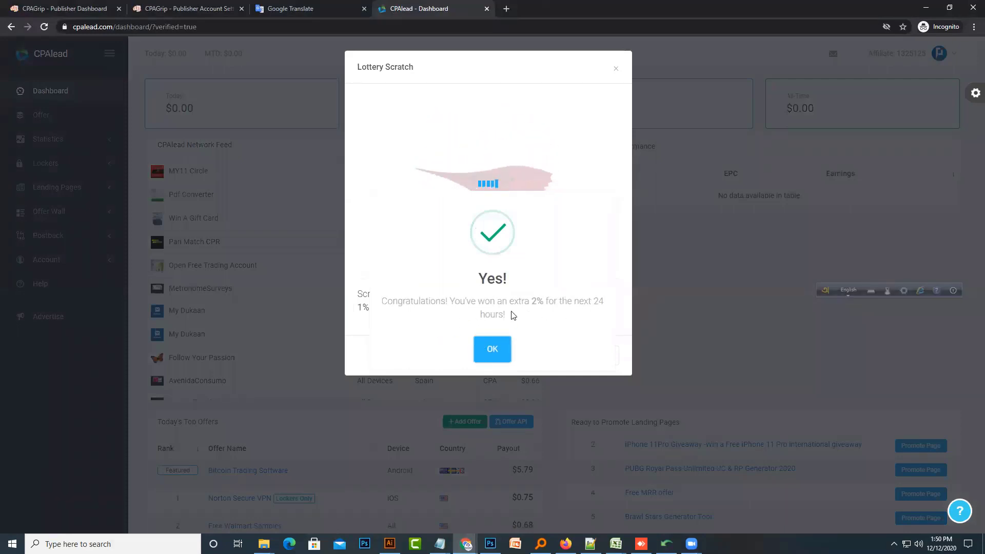
drag(524, 302, 582, 302)
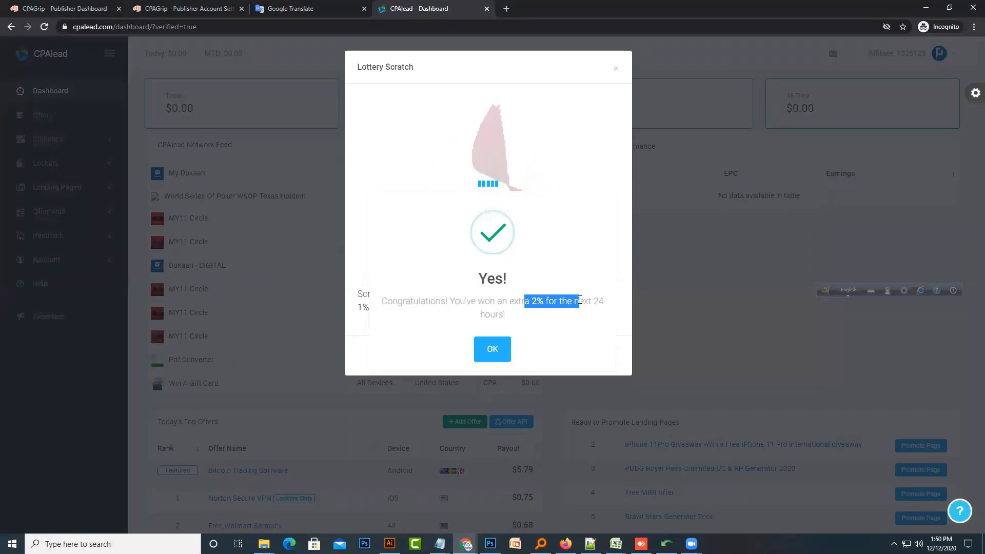
click(492, 351)
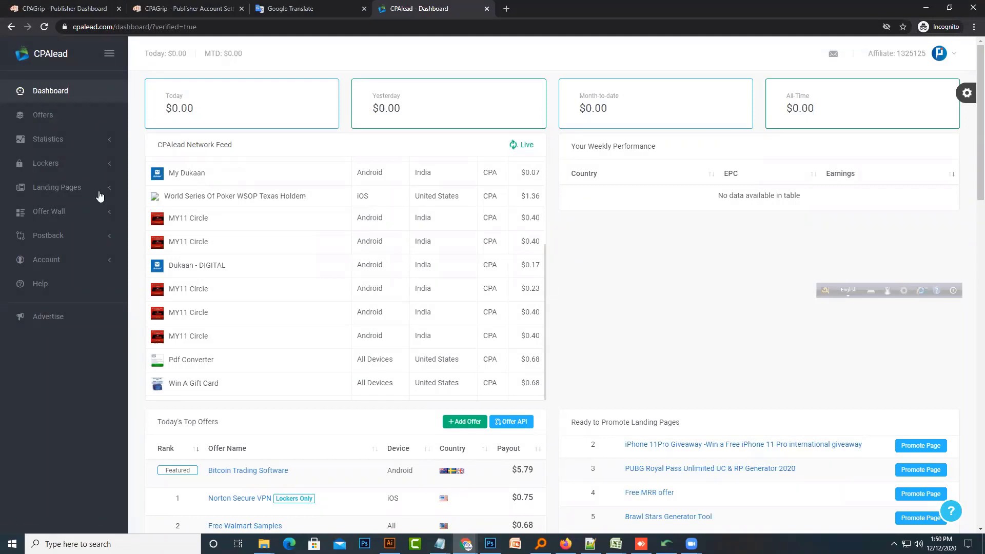
Step: Open the Offers list and filter it to All Countries
click(41, 115)
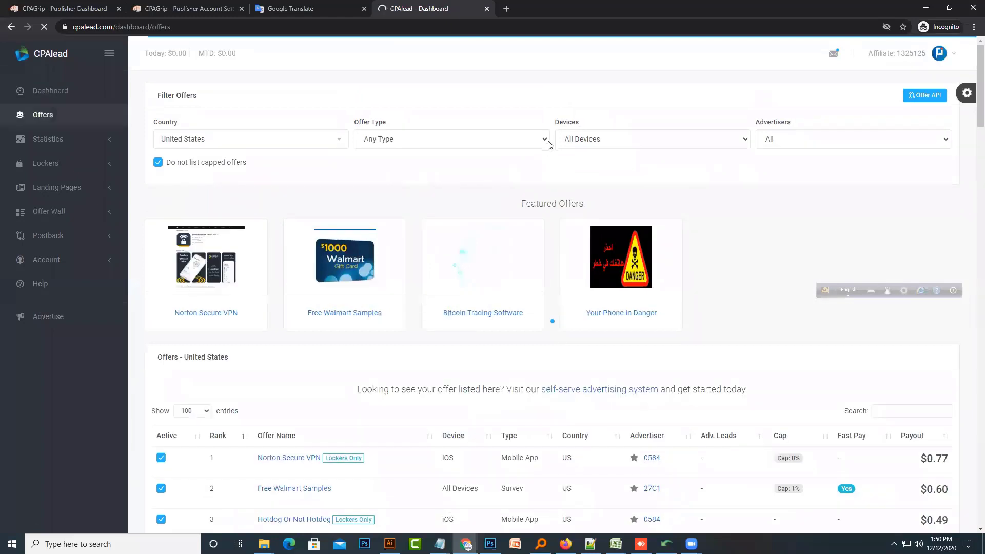
click(258, 146)
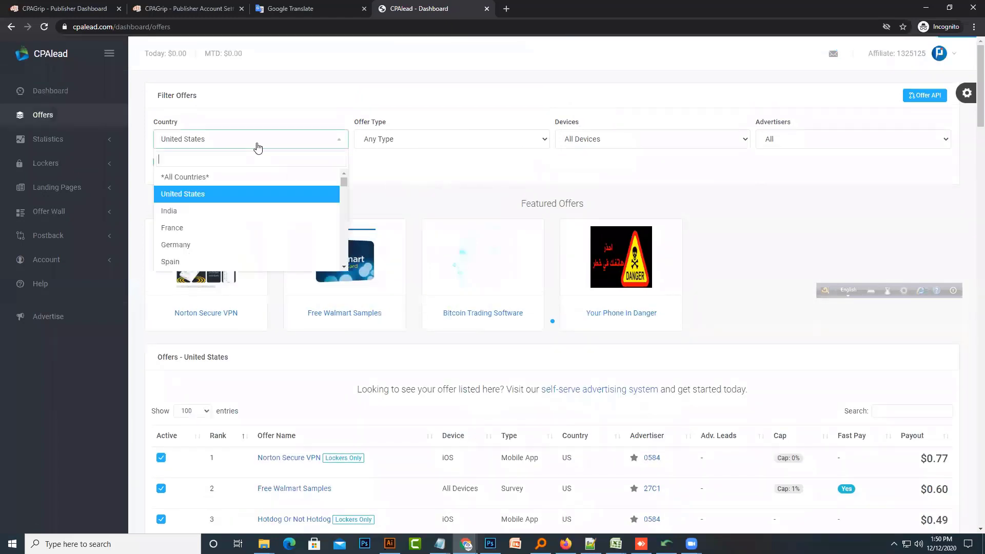
click(232, 177)
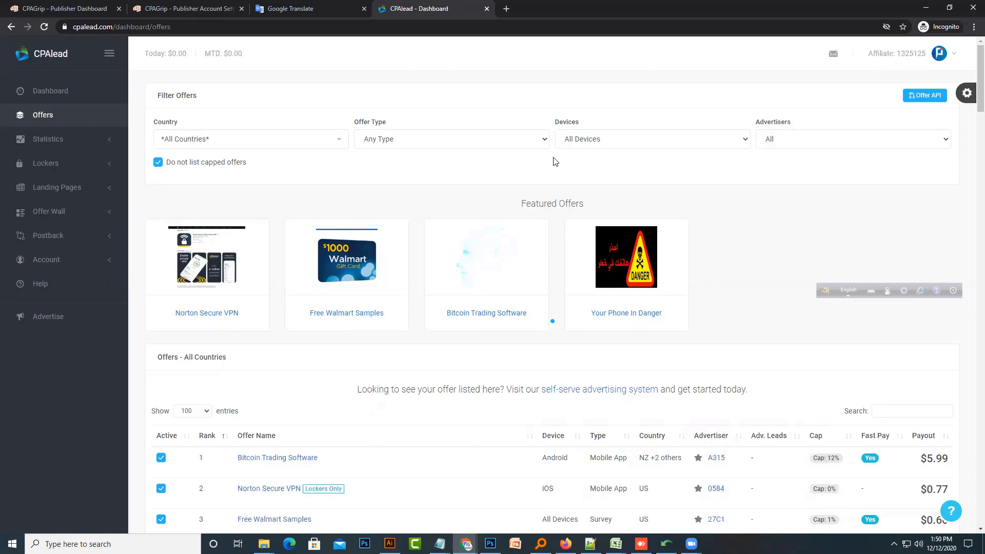
scroll(568, 225, down, 8)
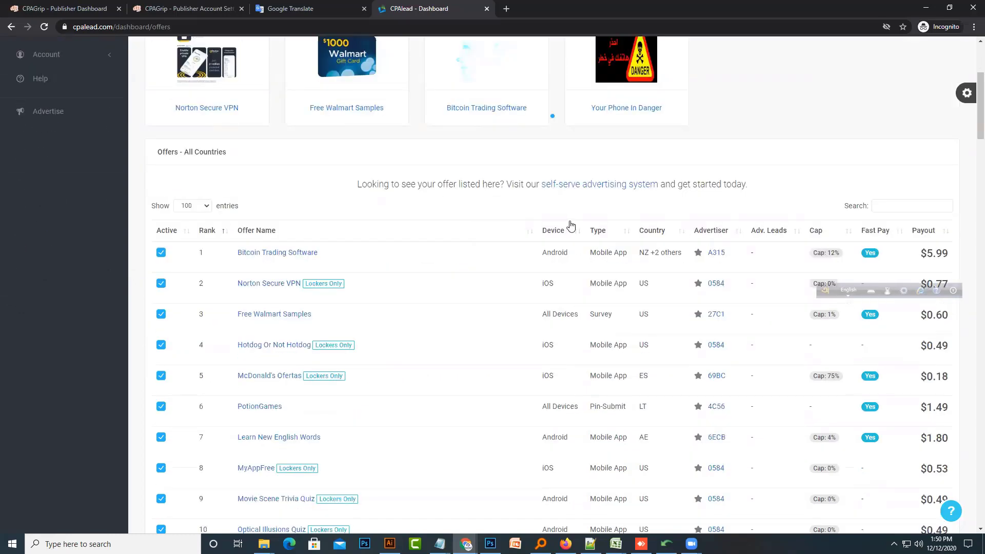
scroll(569, 226, up, 6)
scroll(571, 224, up, 2)
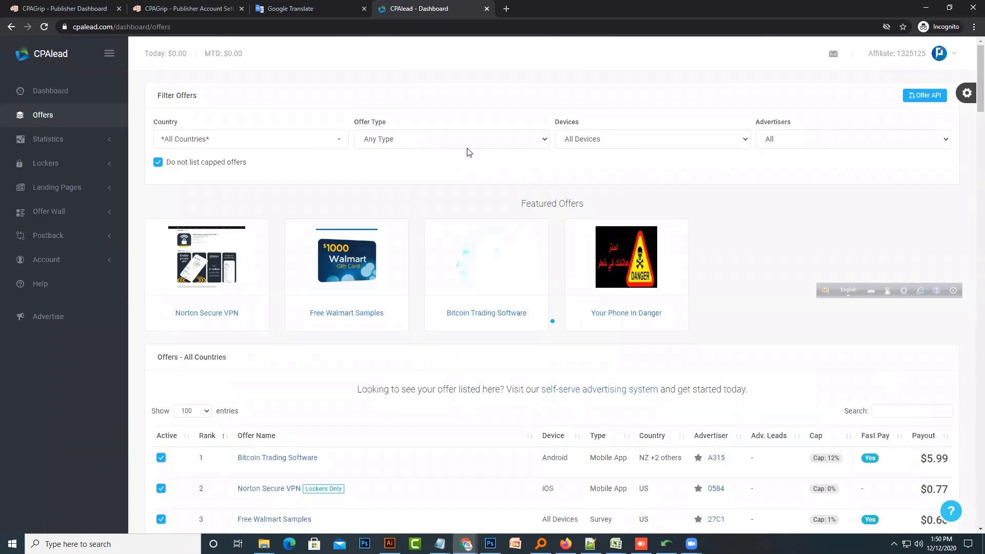
scroll(590, 220, down, 3)
scroll(623, 257, down, 3)
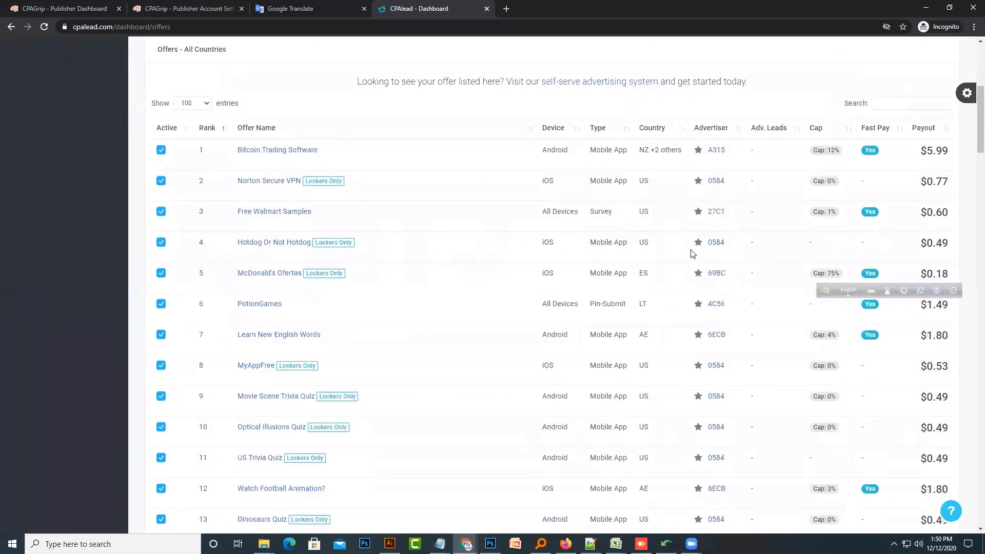
Step: Sort offers by payout, highest first, putting OjomMobile at $14.53 on top
click(930, 135)
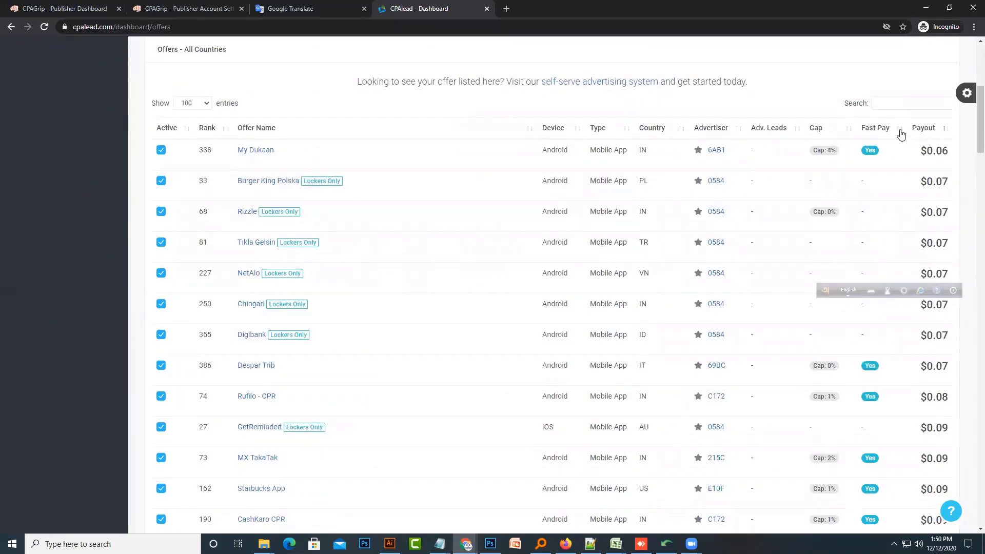
scroll(826, 205, up, 1)
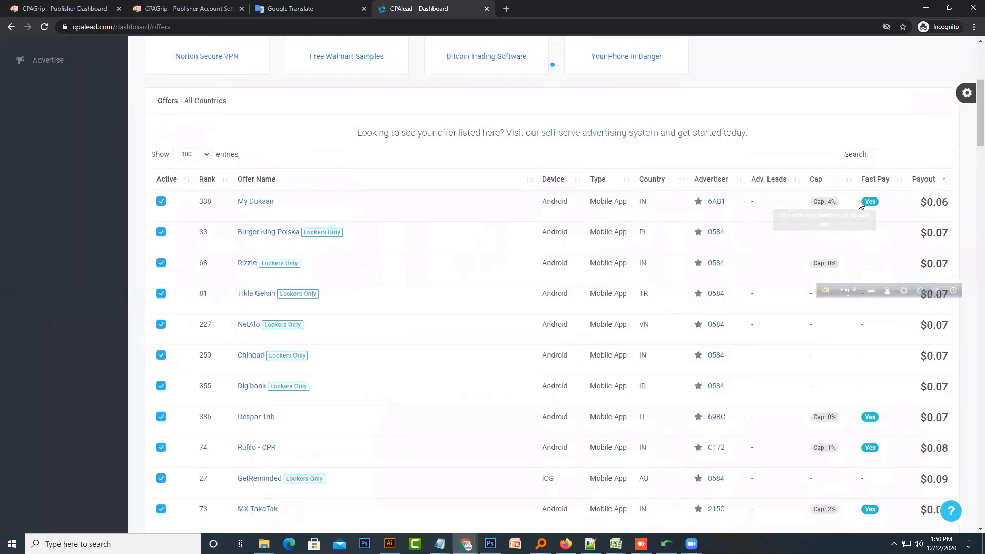
click(924, 180)
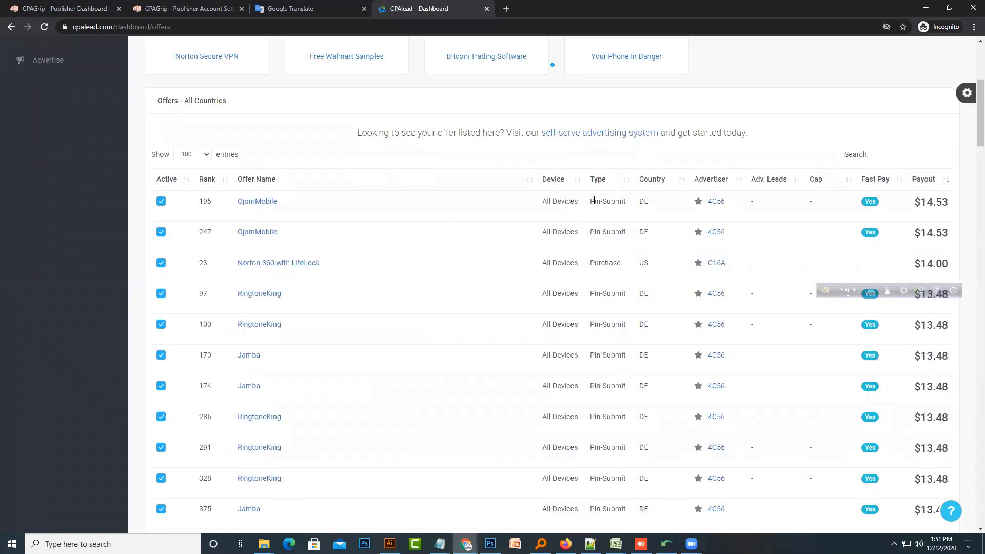
drag(593, 201, 625, 201)
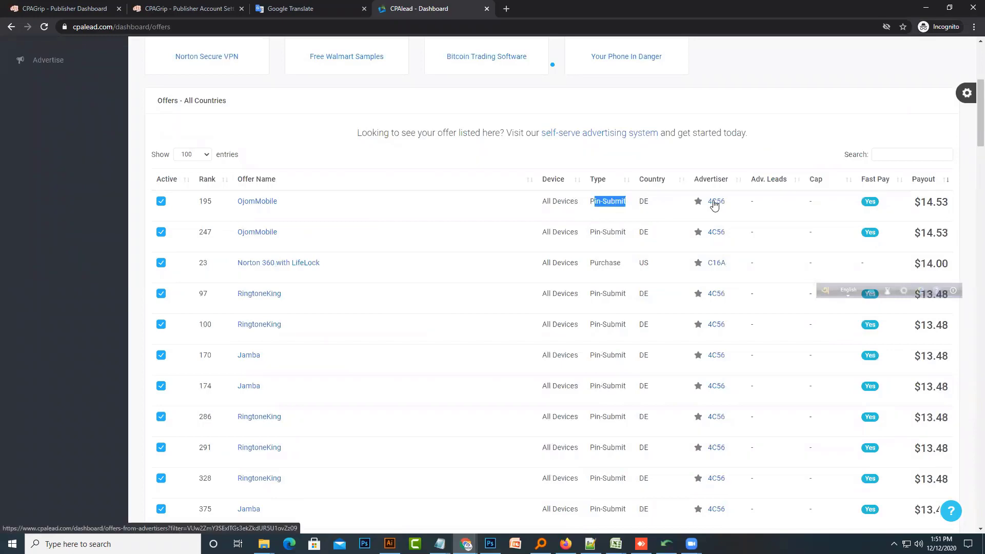
Step: Open OjomMobile #5494371 details (Germany-only, $14.53) and preview its landing page in a new tab
click(254, 203)
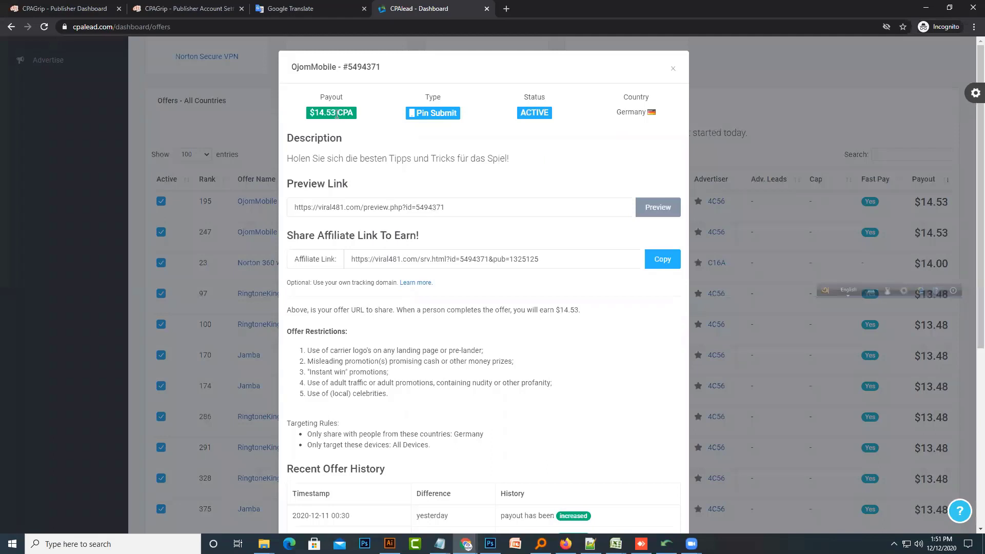
double_click(640, 116)
double_click(324, 209)
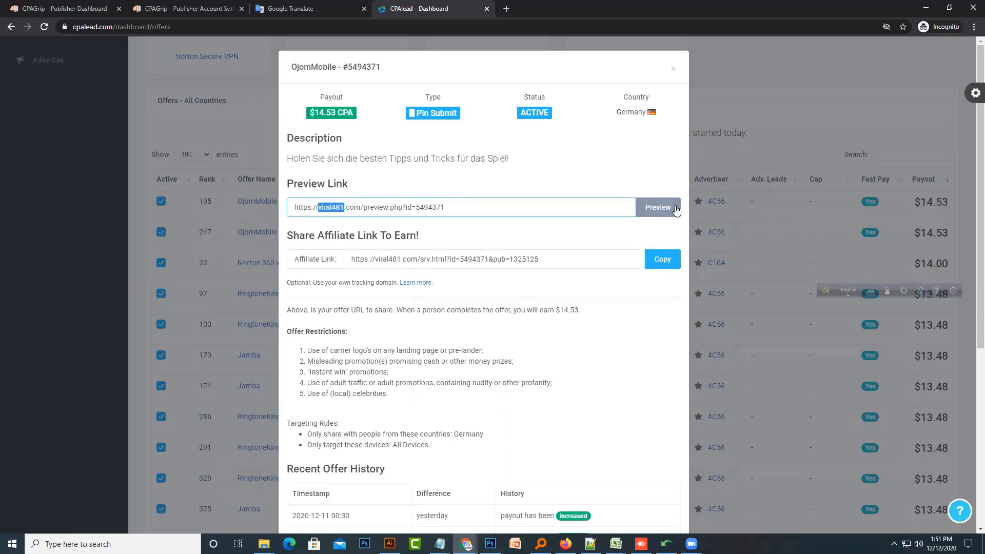
click(675, 208)
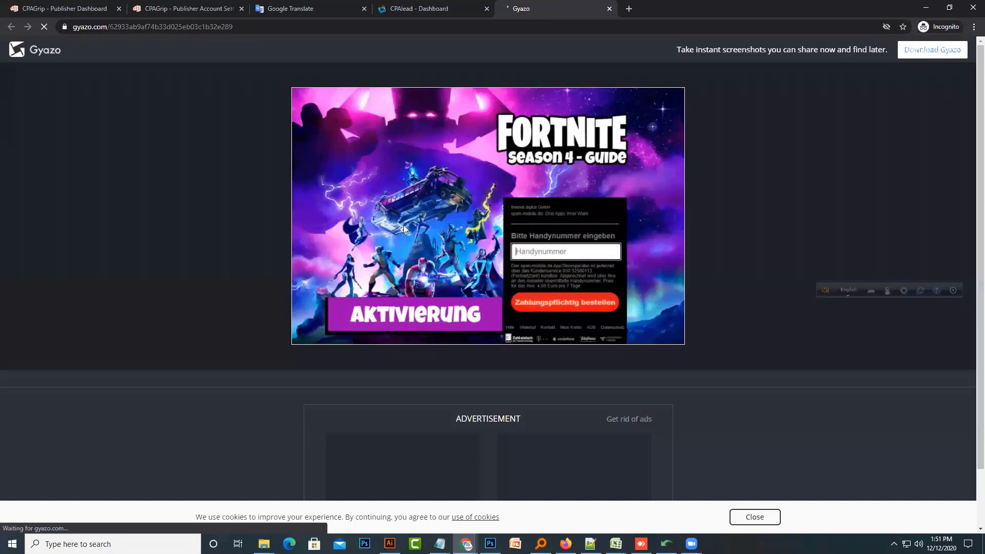
Step: Zoom in and out on the Fortnite Season 4 Guide screenshot, then return to OjomMobile's details
click(534, 291)
click(484, 303)
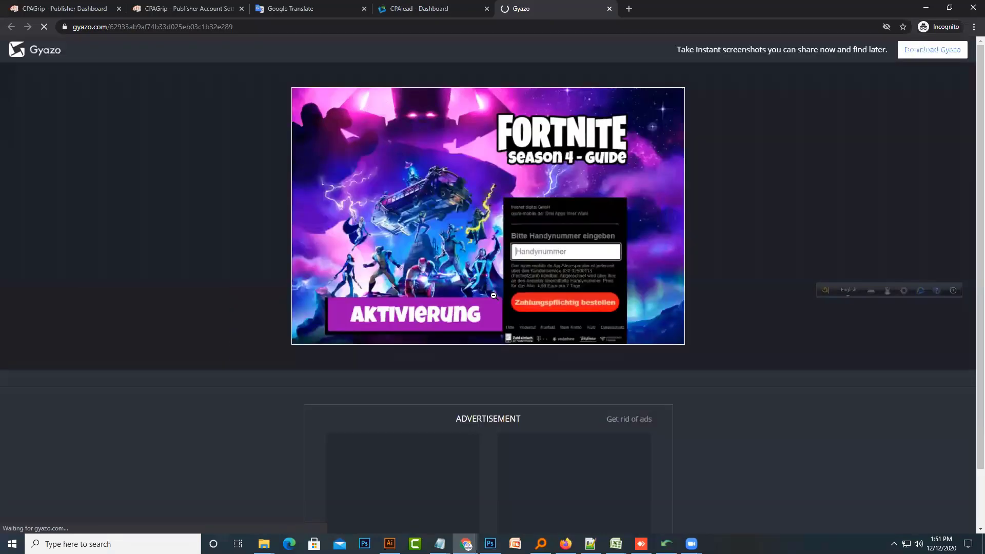
click(494, 295)
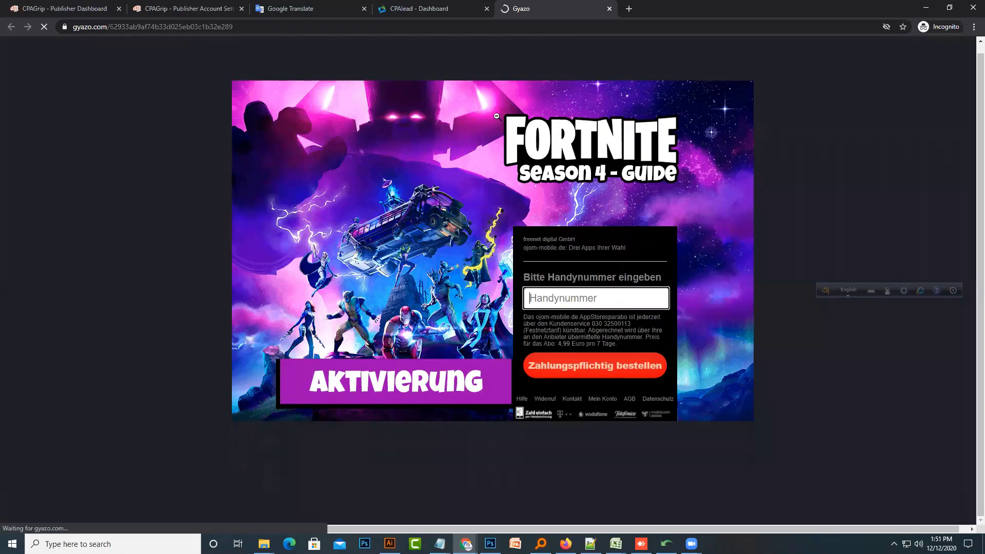
click(151, 183)
scroll(408, 294, down, 2)
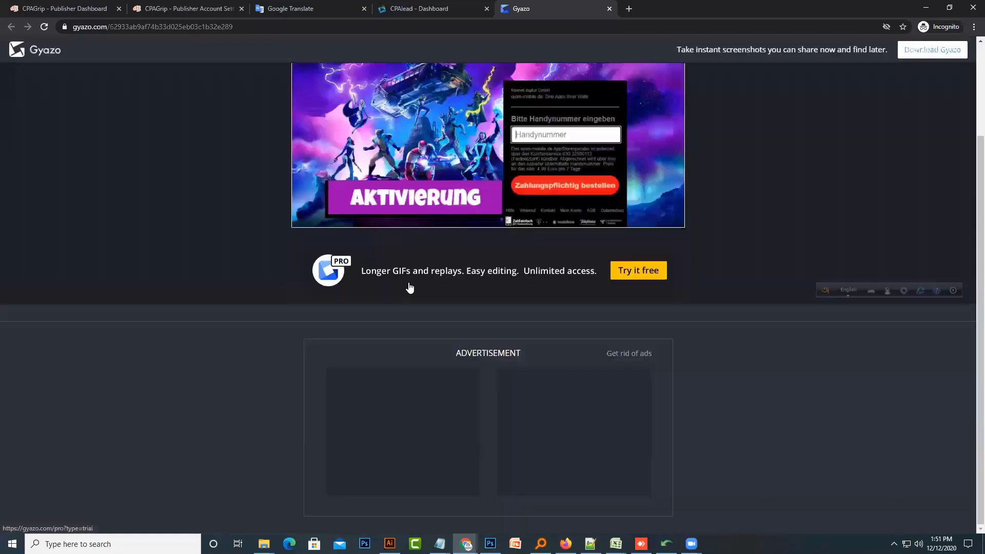
scroll(407, 299, up, 2)
click(487, 215)
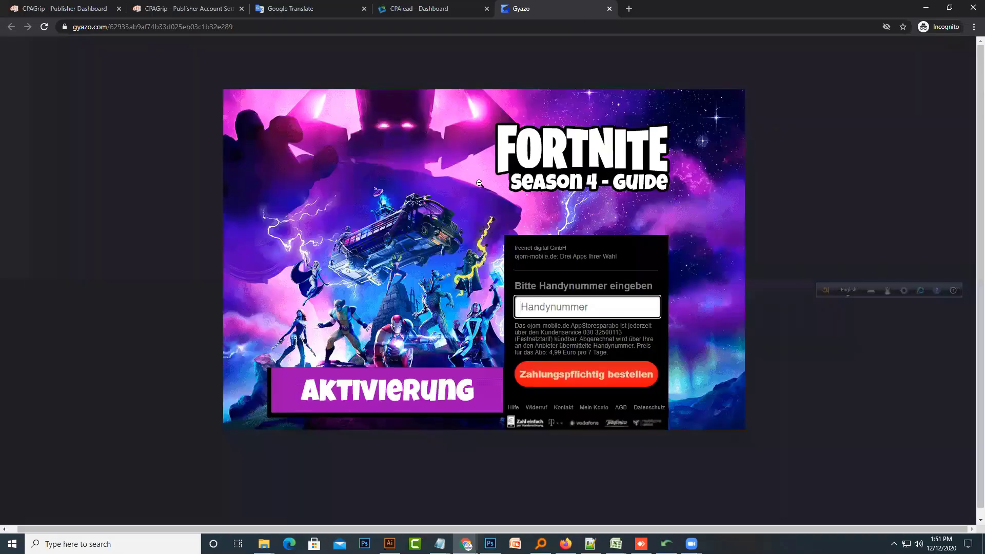
click(899, 73)
key(ctrl+shift+Tab)
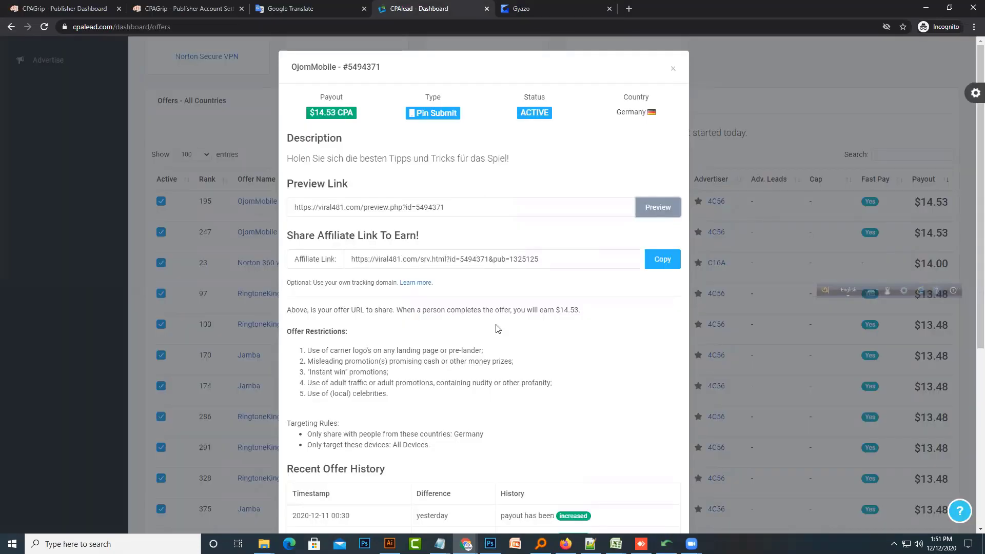
Step: Review OjomMobile's carrier logo restriction and glance at the landing page preview again
scroll(497, 328, down, 2)
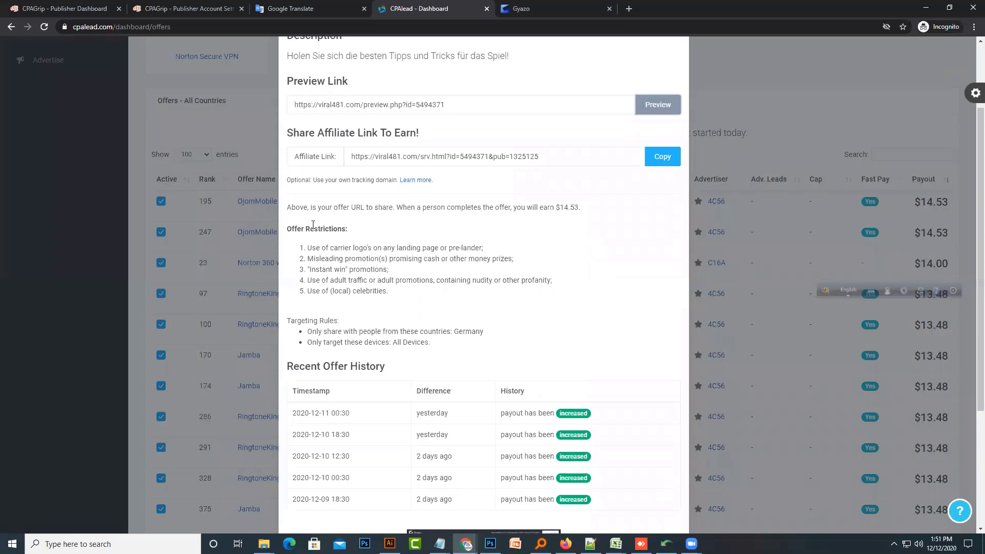
drag(305, 250, 491, 249)
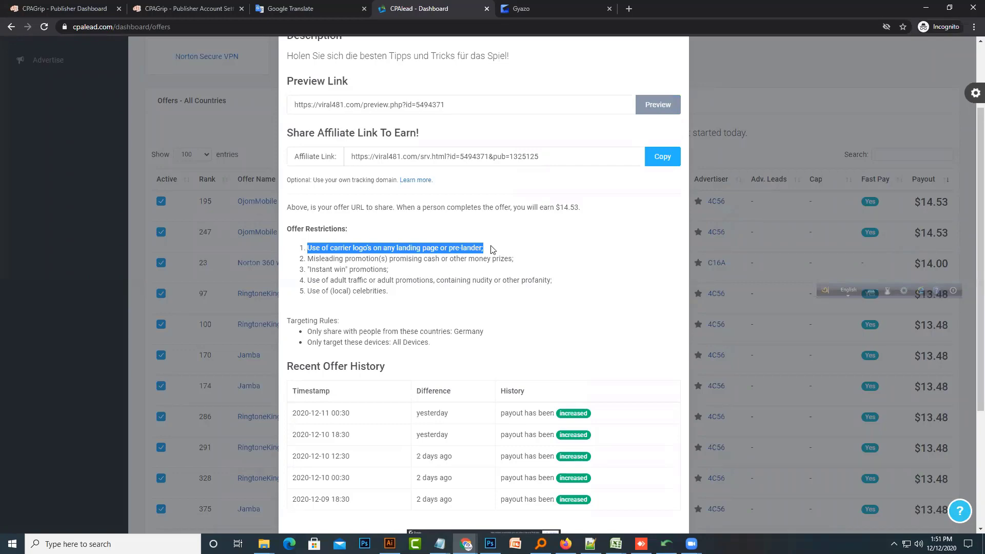
scroll(467, 254, up, 2)
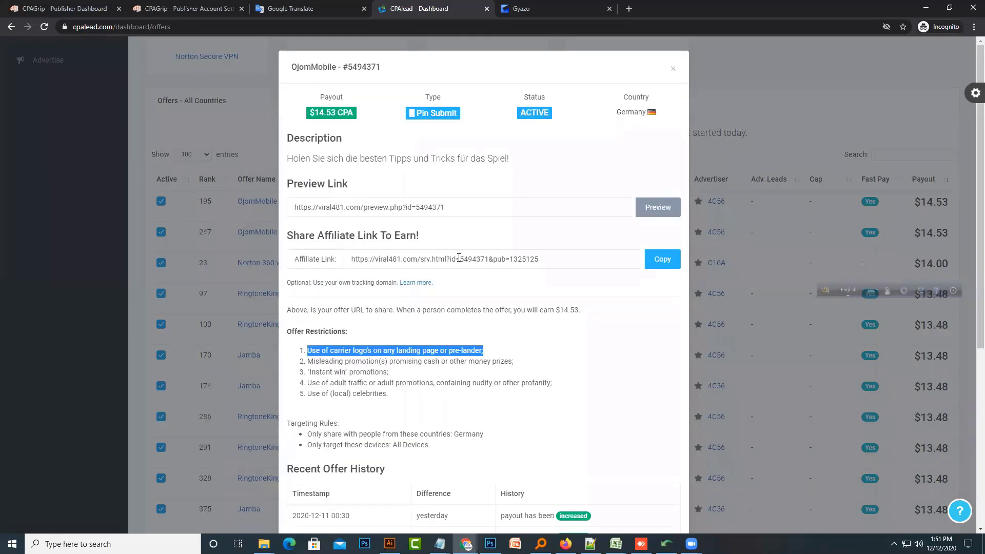
click(658, 207)
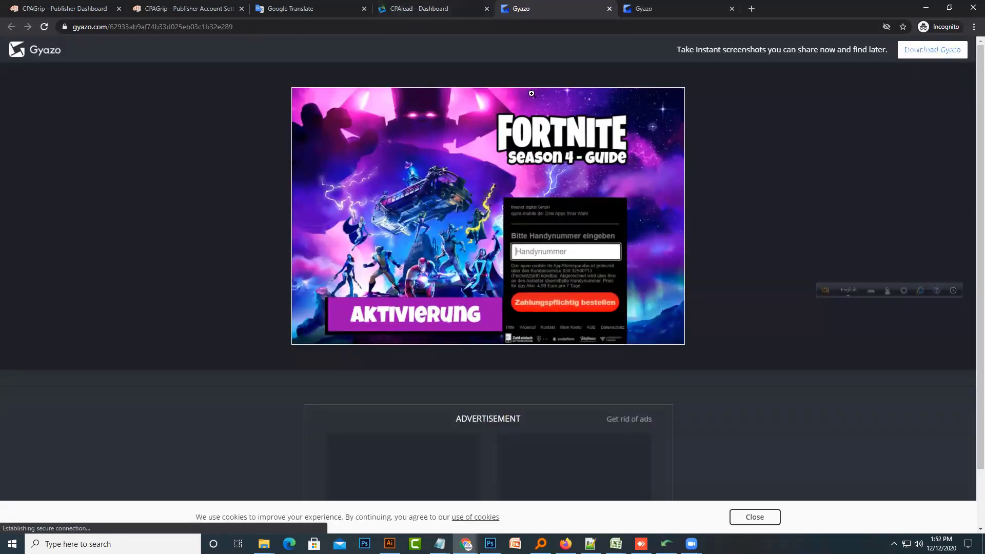
click(411, 8)
Step: Read the adult traffic and local celebrities restrictions, rechecking the Fortnite screenshot
drag(312, 383, 435, 384)
double_click(483, 384)
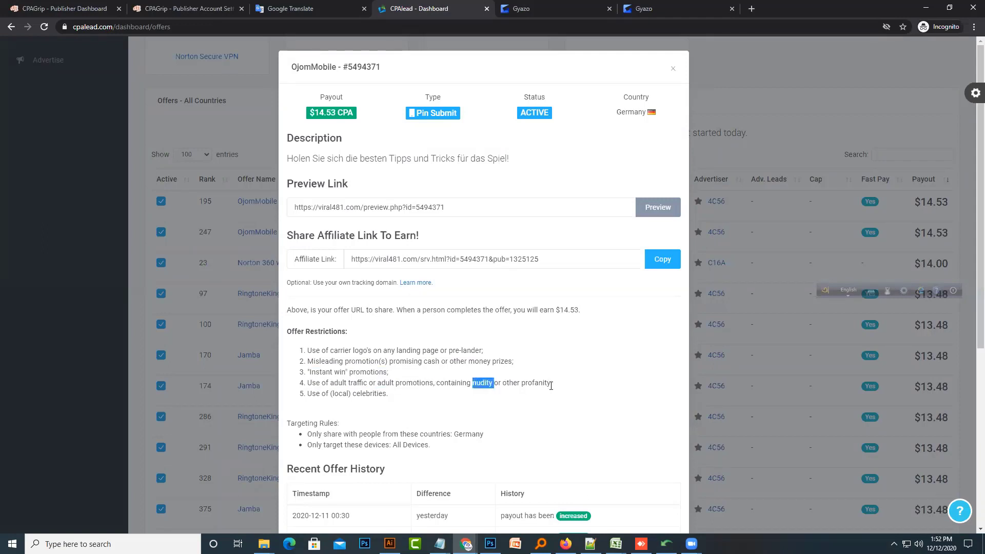
mouse_move(557, 377)
mouse_down()
mouse_move(440, 386)
mouse_move(557, 386)
mouse_up()
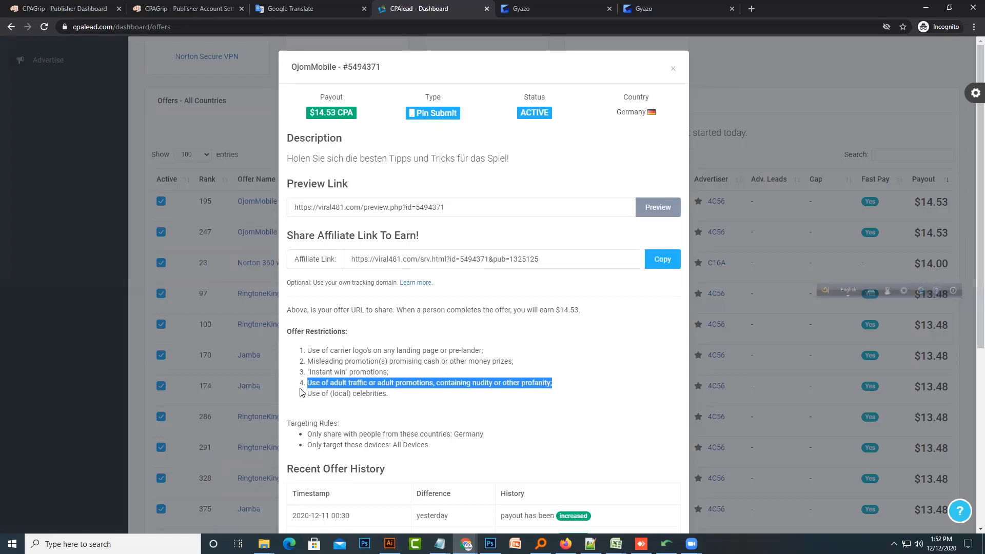
drag(303, 393, 403, 399)
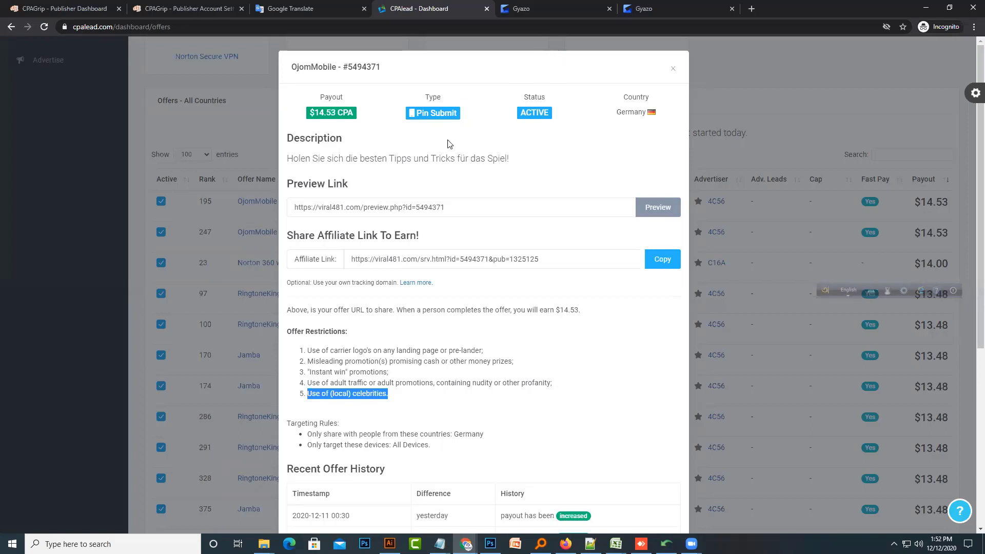
click(542, 6)
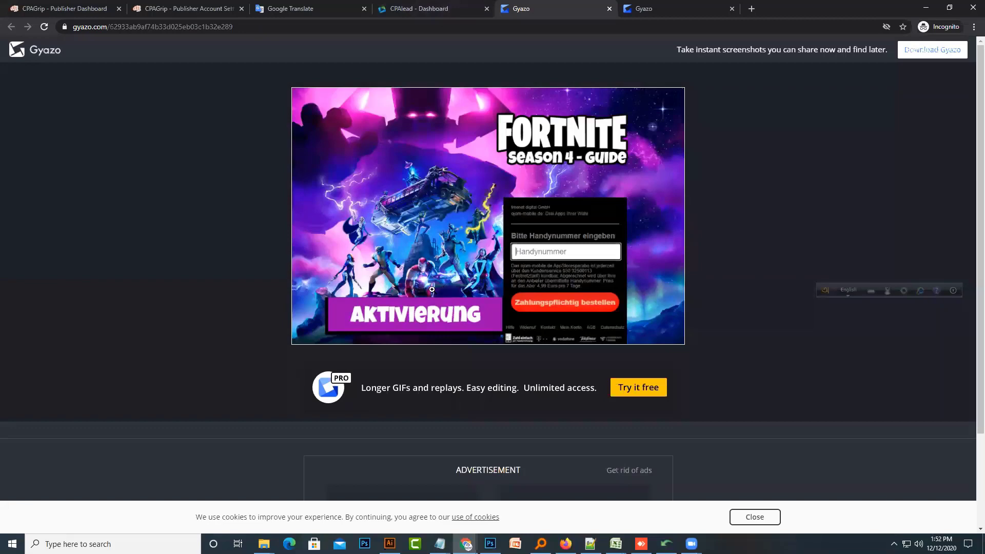
click(454, 6)
Step: Read the Germany country targeting rule and offer history, then clear the highlighted text
scroll(403, 397, down, 3)
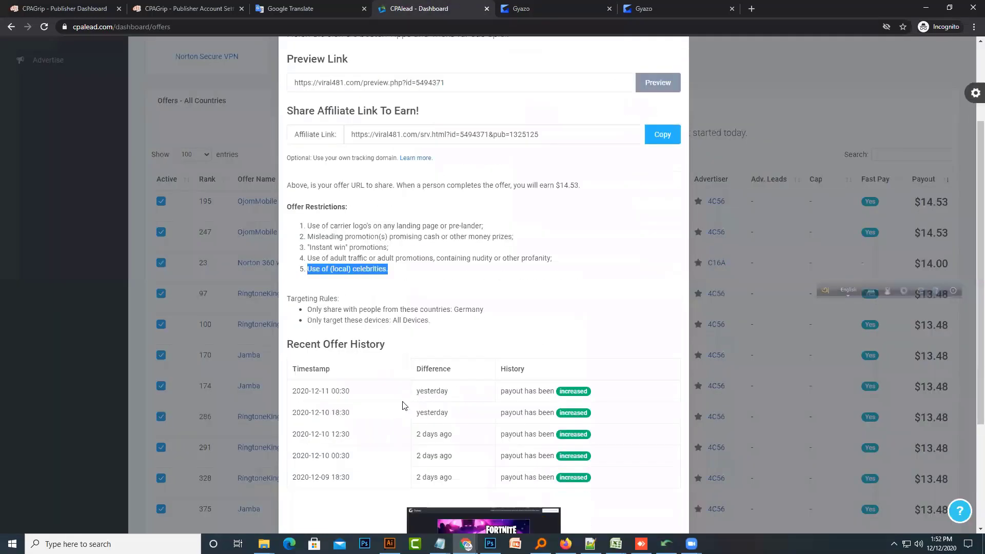
drag(305, 281, 494, 287)
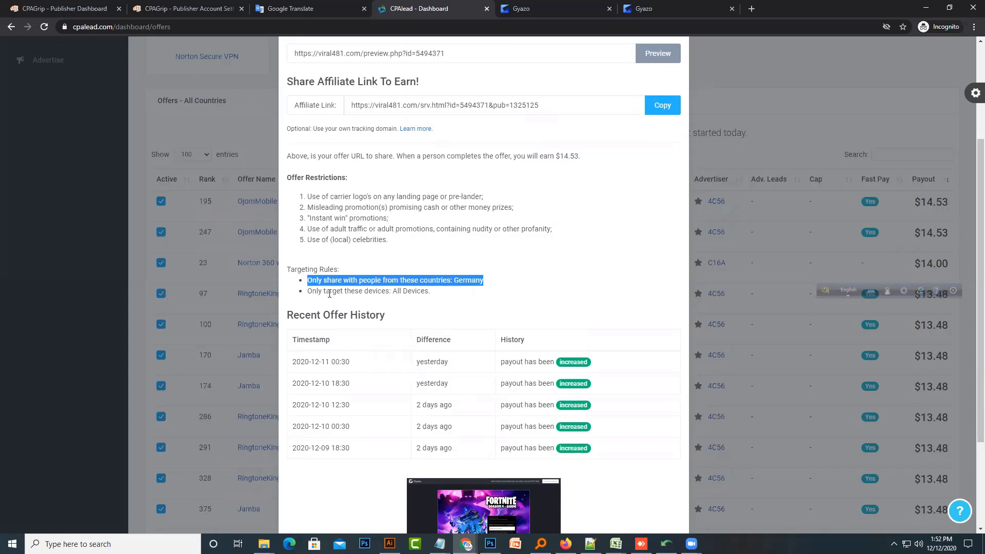
drag(326, 292, 444, 287)
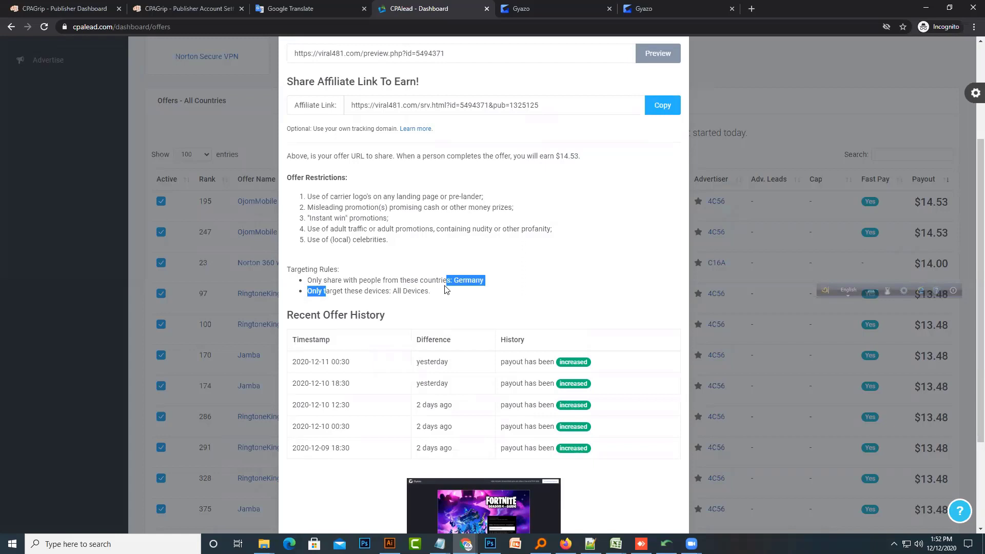
double_click(335, 315)
scroll(338, 358, down, 2)
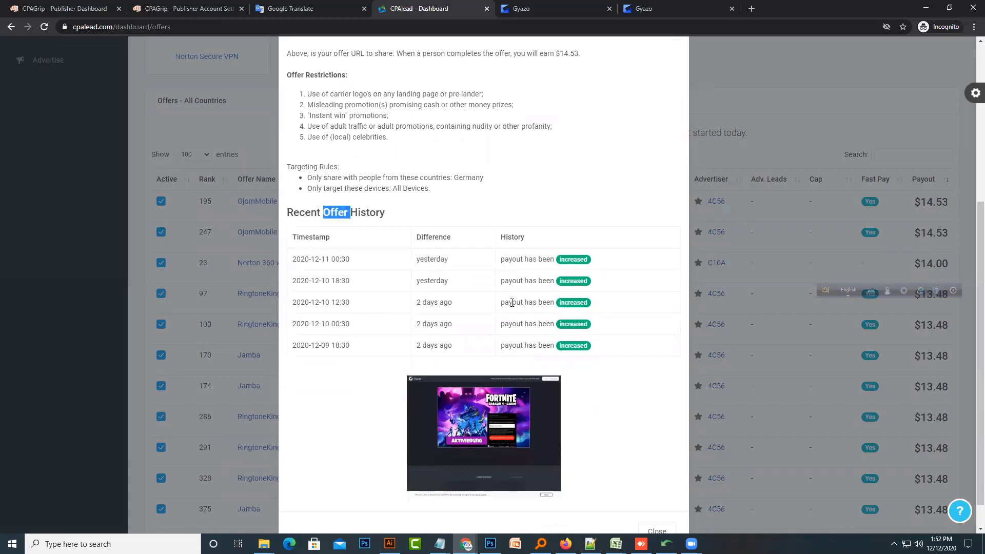
scroll(511, 302, up, 5)
scroll(509, 376, down, 6)
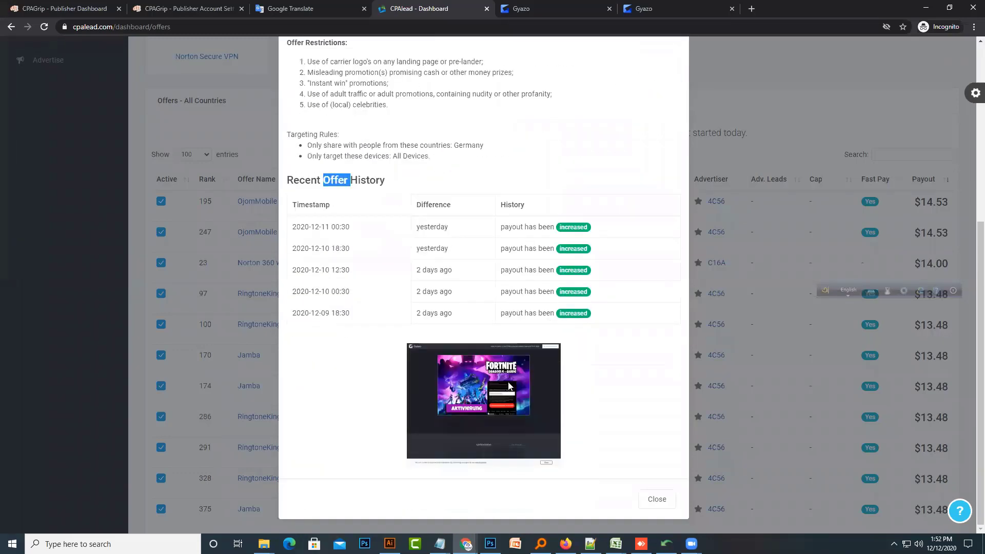
scroll(509, 386, up, 5)
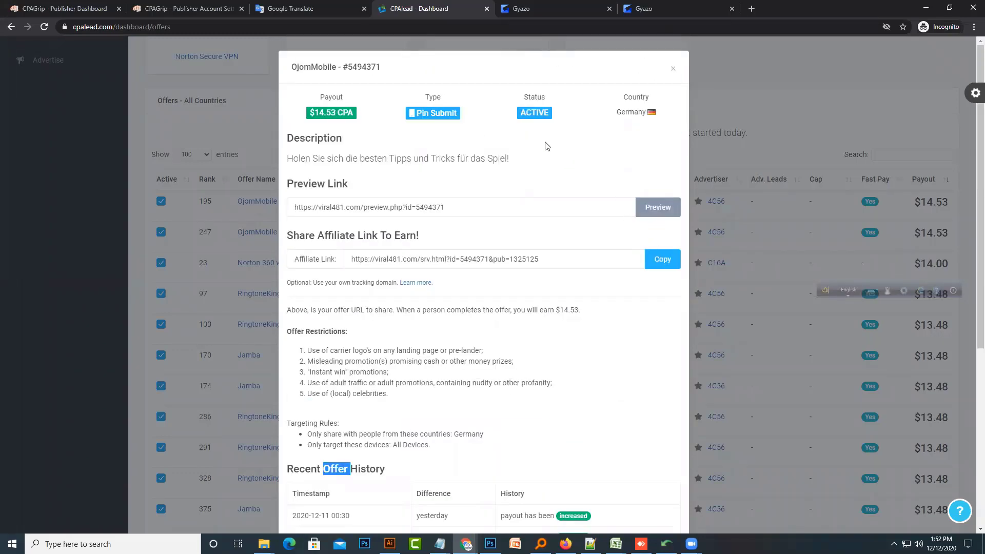
click(334, 114)
Step: Close OjomMobile and open the $1000 PayPal Gift Card offer ($1.74 CPA, US-only)
click(673, 68)
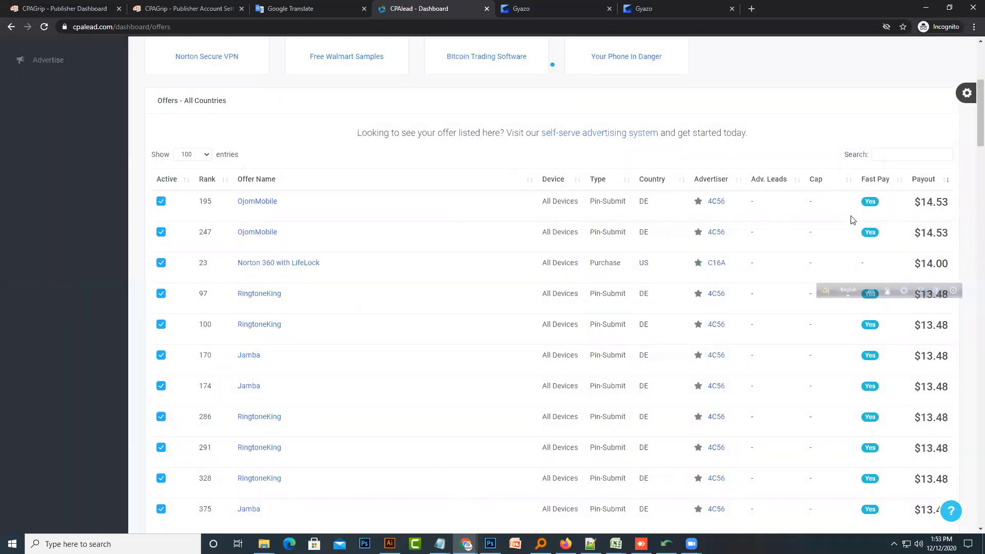
scroll(523, 345, down, 1)
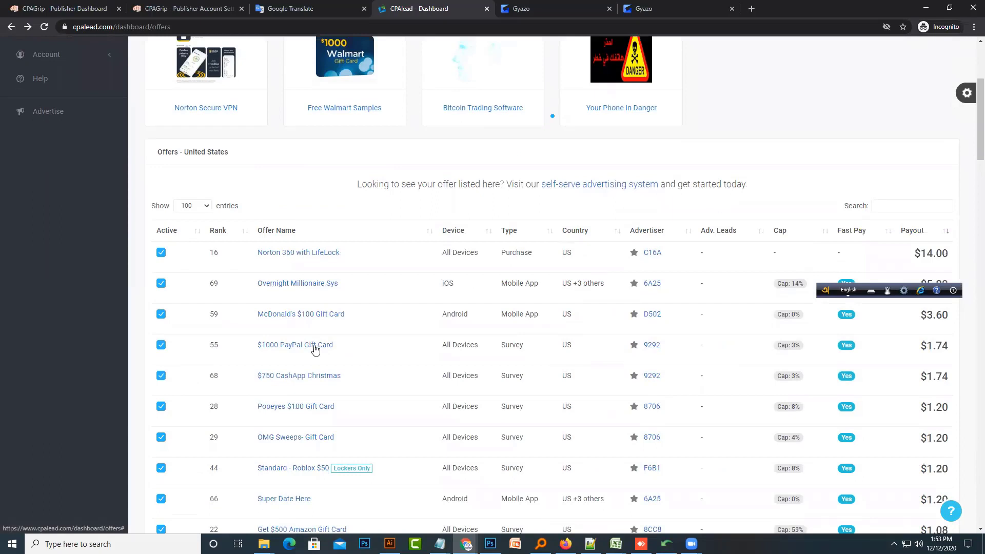
scroll(316, 349, down, 1)
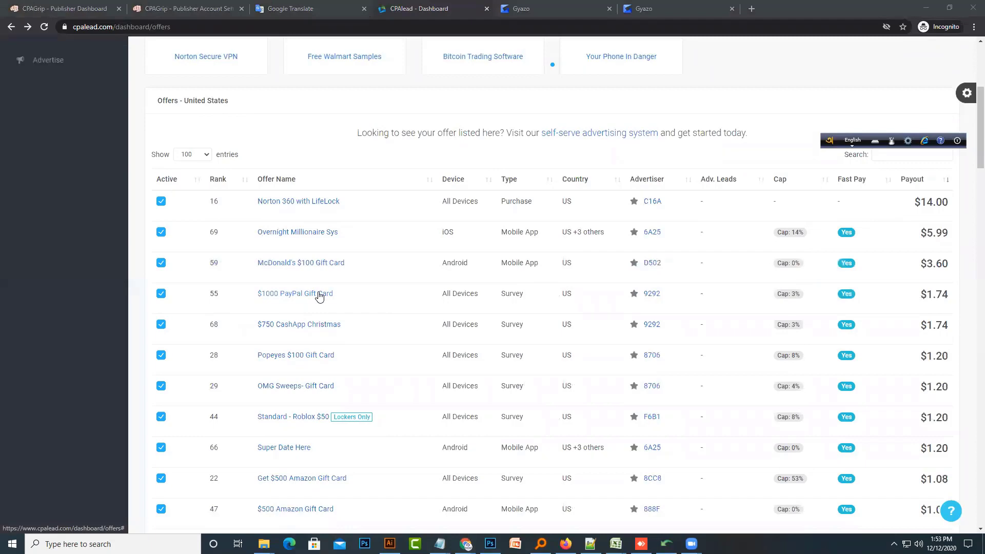
click(319, 296)
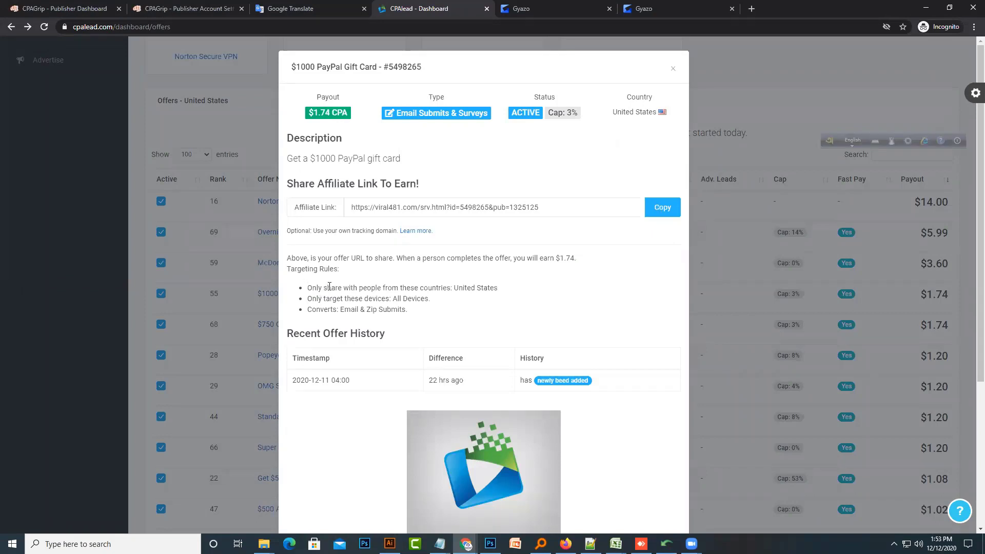
Step: Review the PayPal Gift Card offer's targeting rules and copy its affiliate link
scroll(329, 286, down, 3)
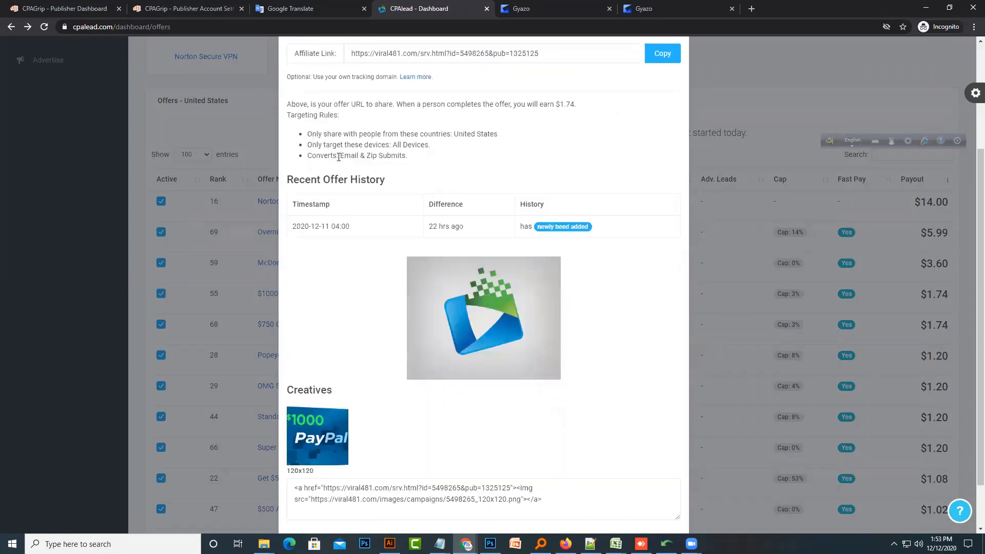
scroll(339, 157, up, 1)
double_click(436, 184)
double_click(332, 194)
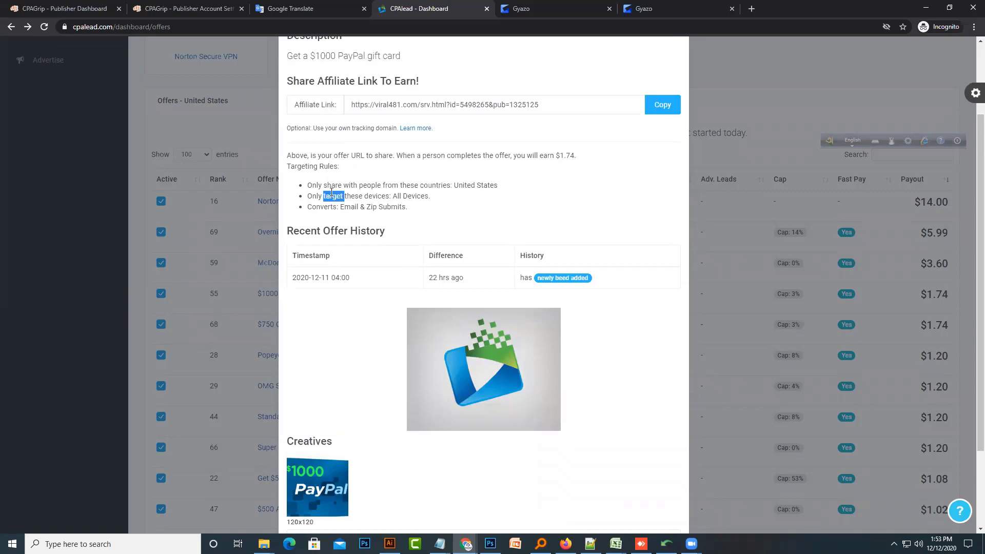
double_click(392, 208)
scroll(418, 352, down, 3)
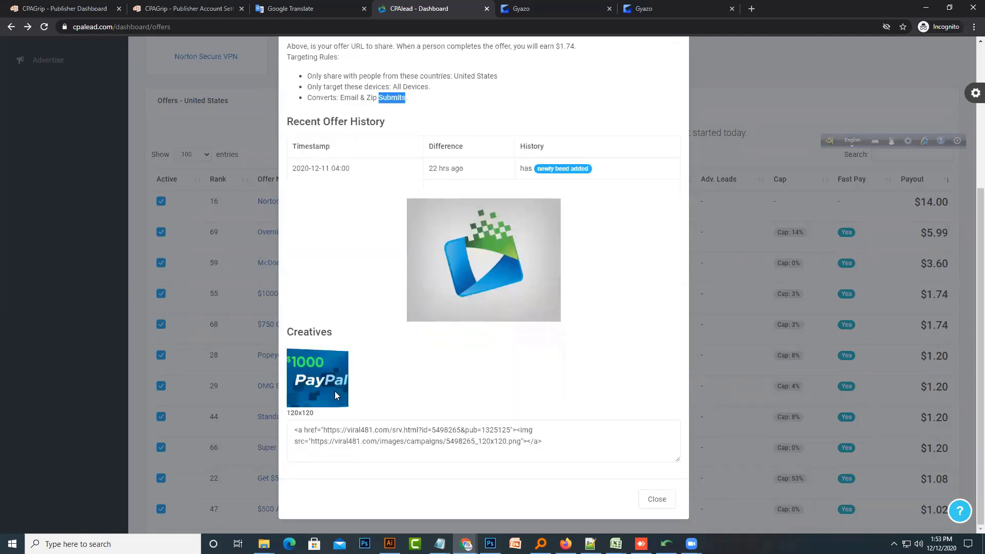
scroll(334, 391, up, 5)
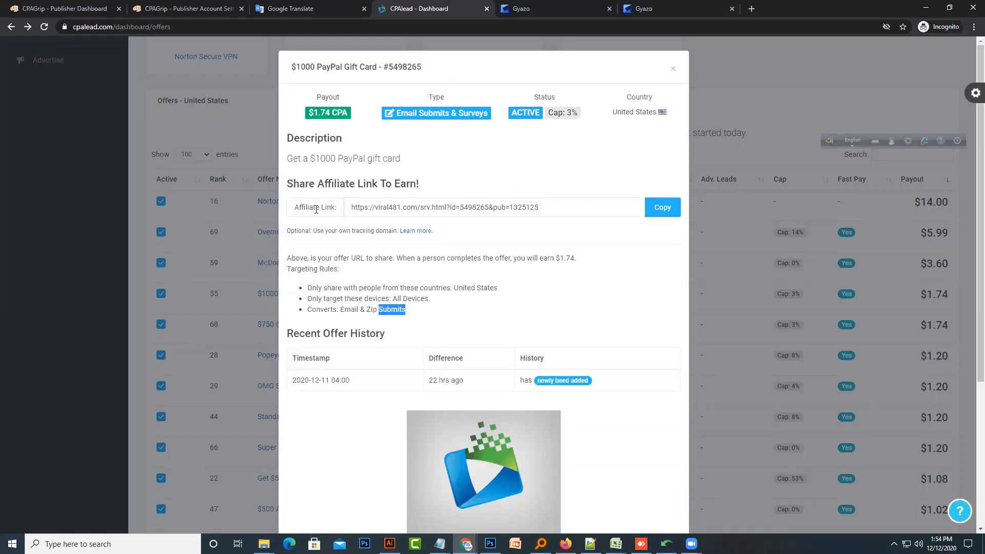
scroll(362, 281, down, 4)
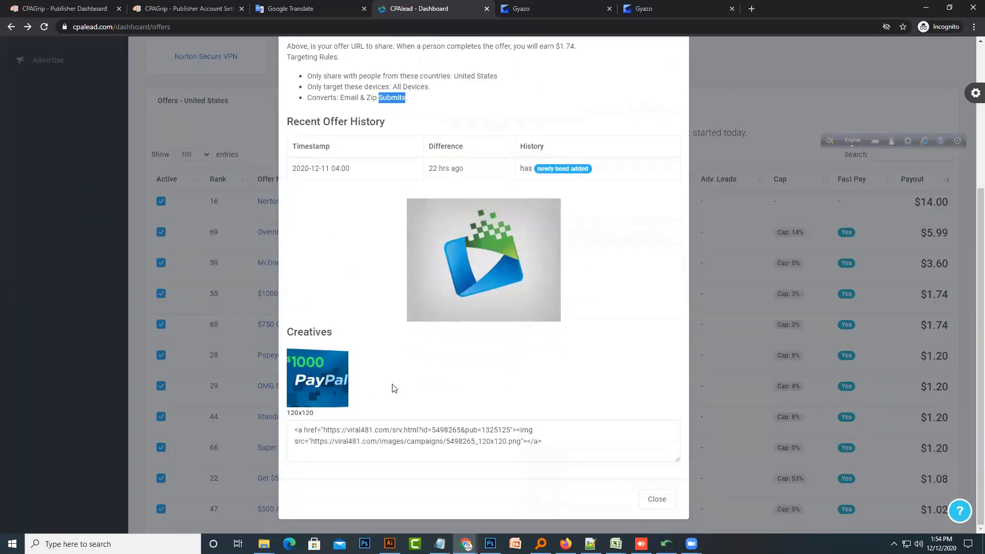
scroll(462, 298, up, 4)
click(658, 203)
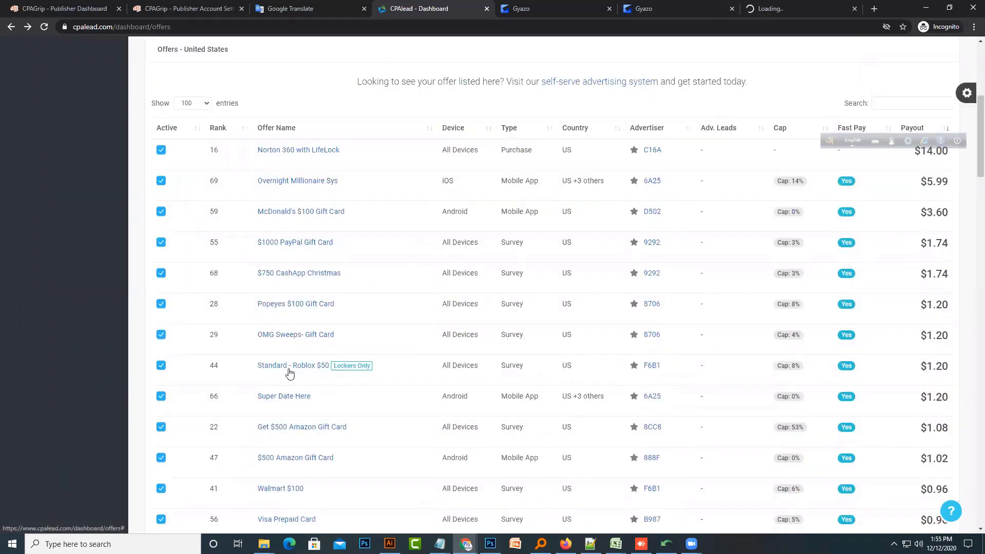
Step: Expand the Statistics, Lockers and Landing Pages sidebar sections and start Create Landing Page
scroll(288, 373, down, 3)
scroll(286, 373, up, 9)
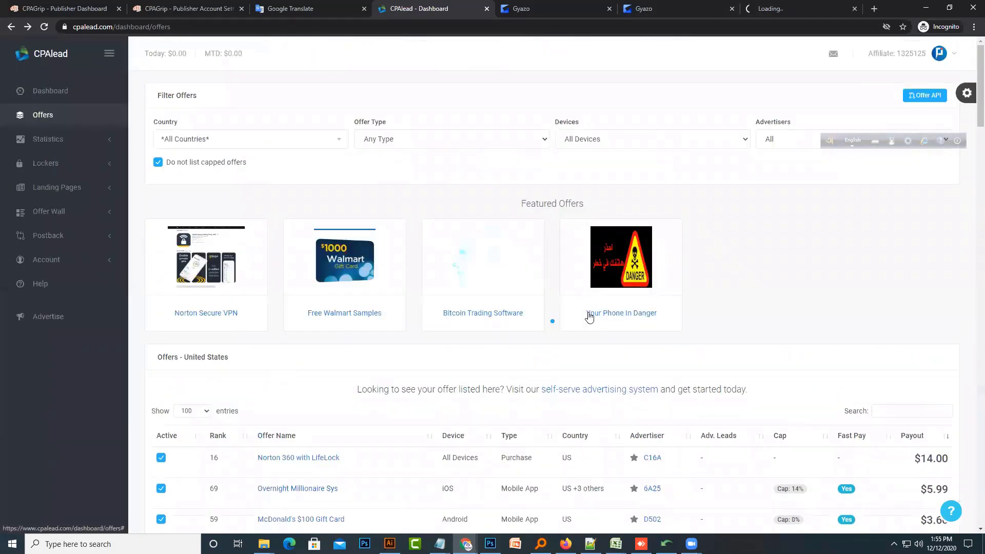
click(78, 144)
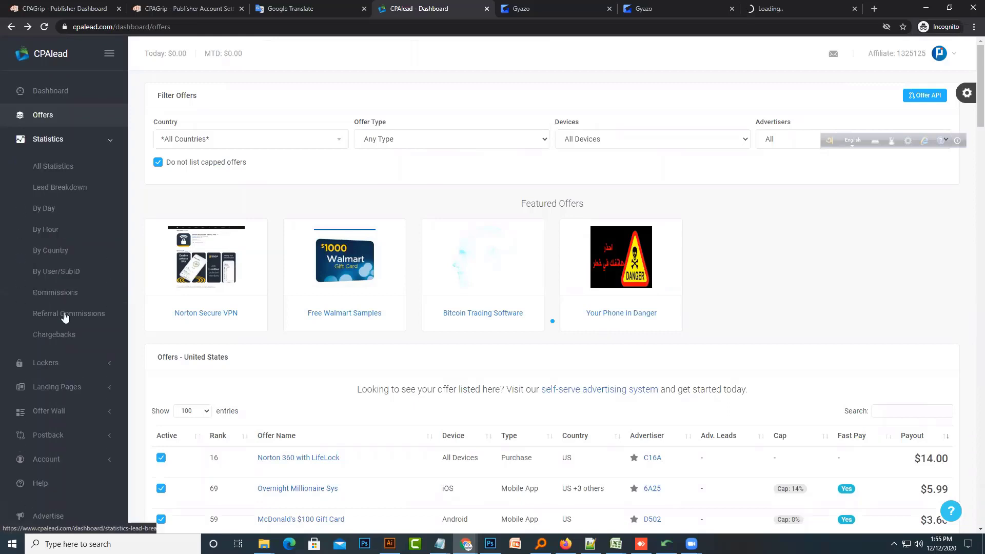
click(61, 368)
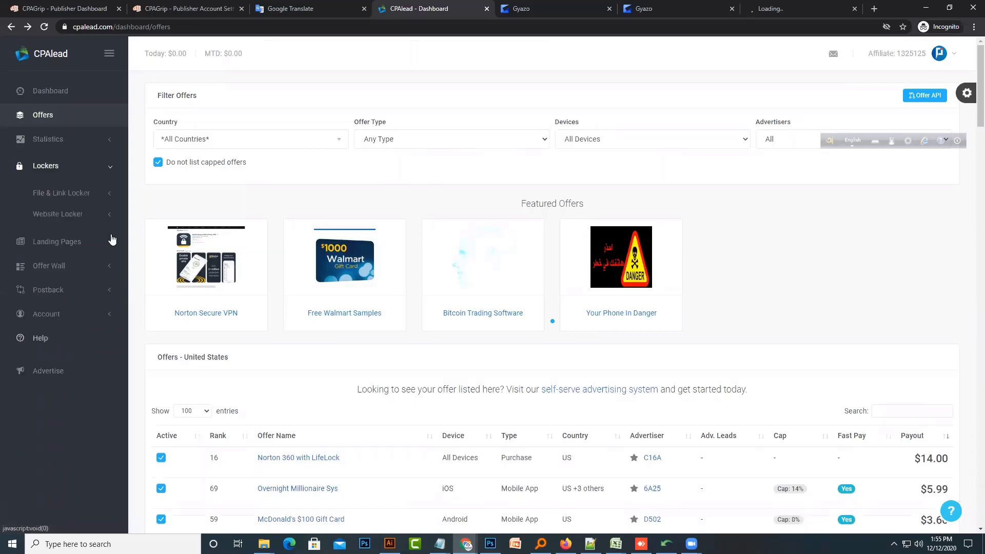
click(64, 192)
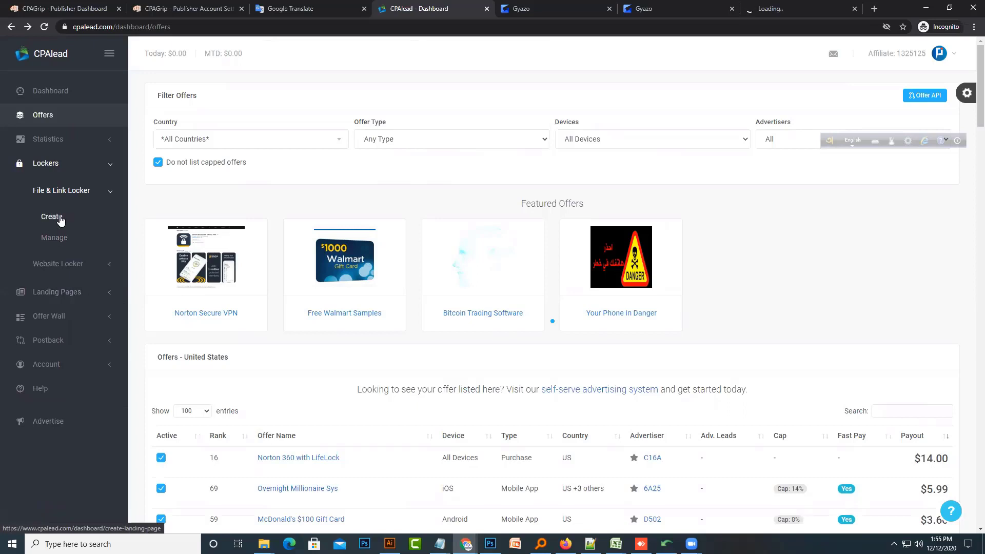
click(66, 291)
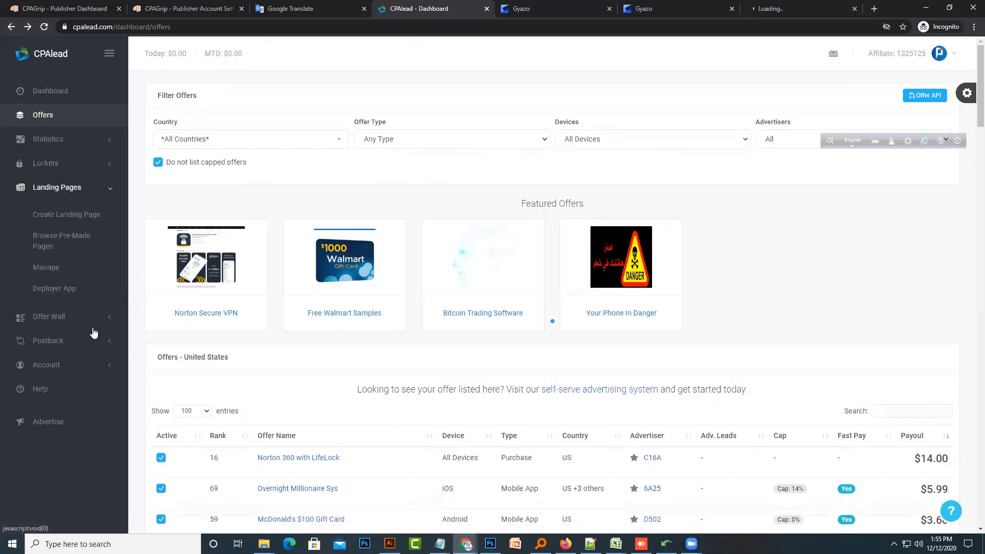
click(66, 215)
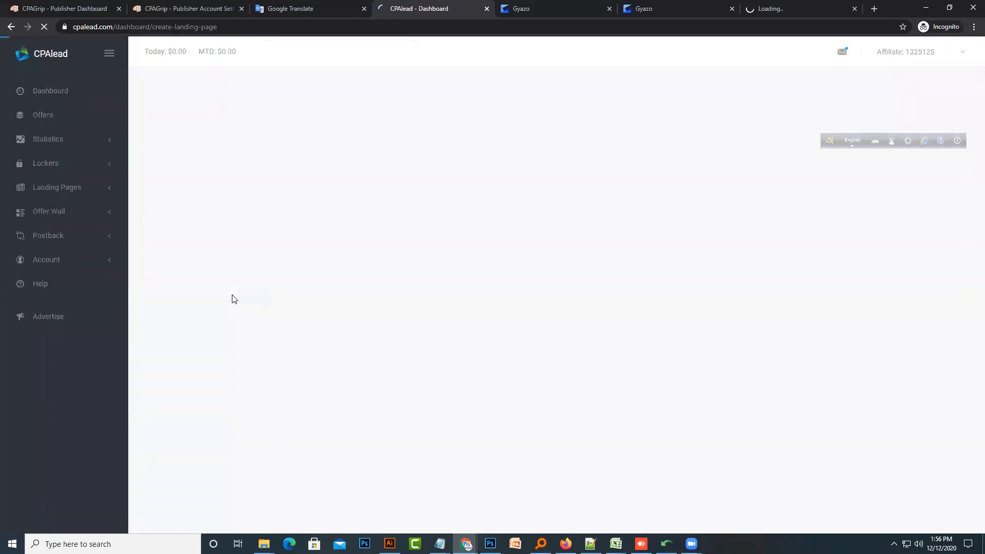
Step: Browse the base templates, from File Locker #1 to Gift Card Giveaway and Custom HTML
scroll(411, 238, down, 3)
scroll(386, 181, up, 2)
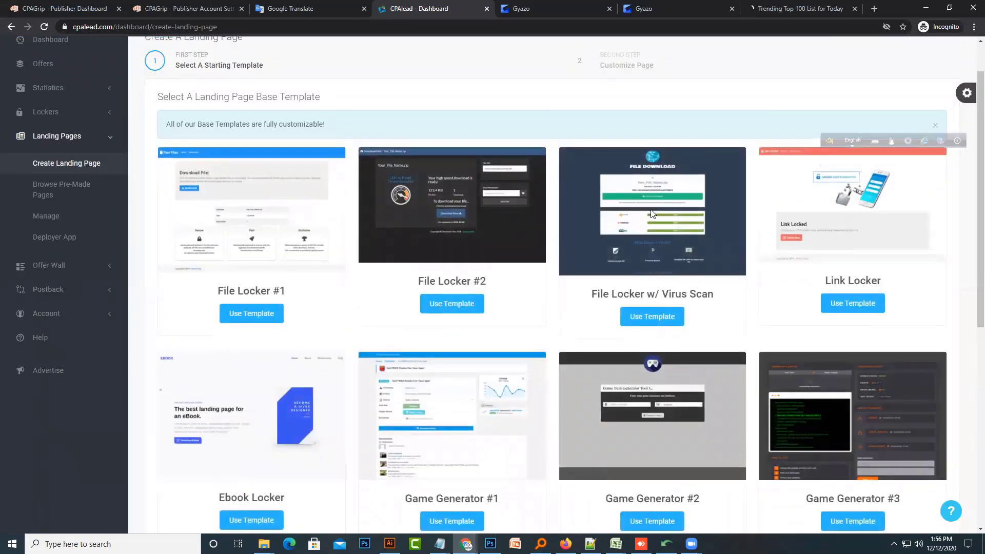
scroll(629, 255, down, 3)
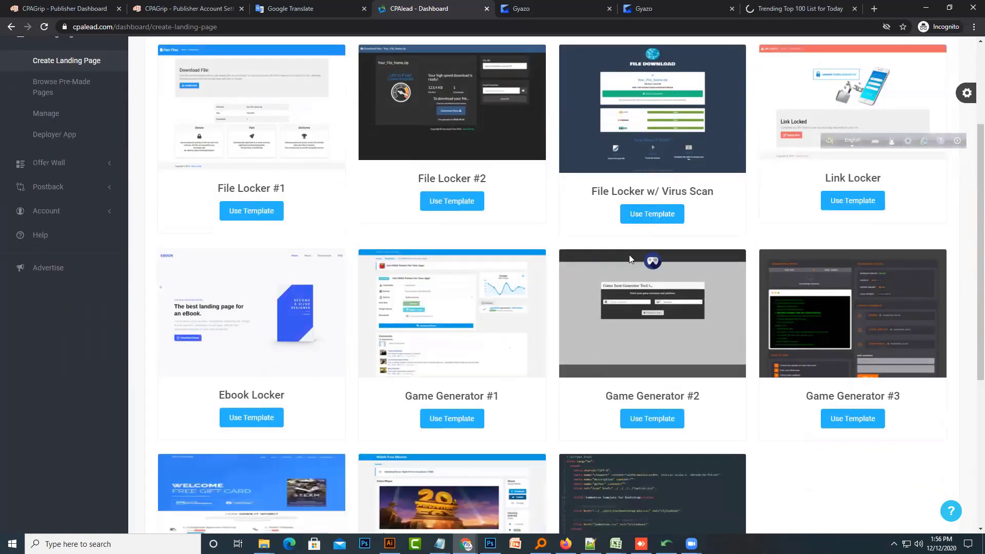
scroll(529, 288, down, 1)
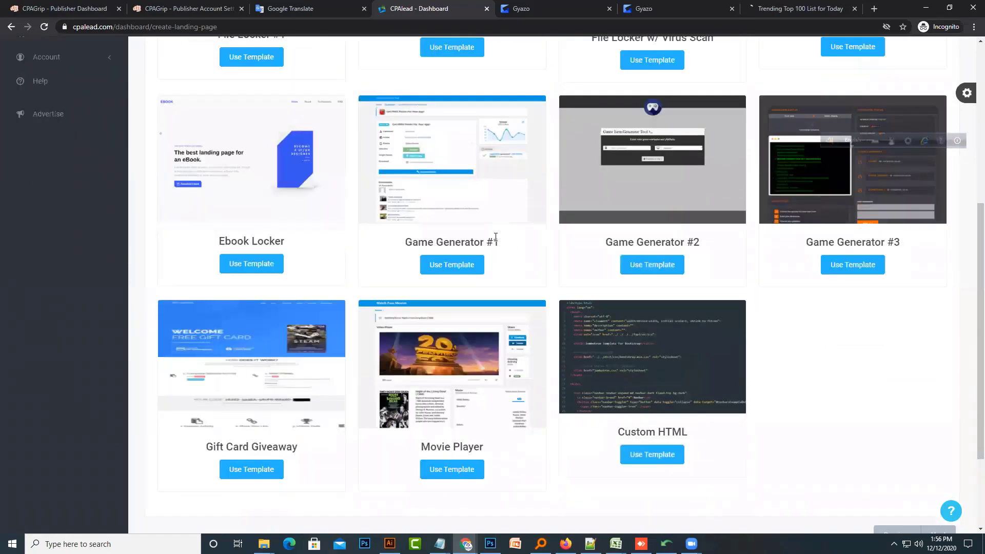
scroll(496, 248, down, 2)
scroll(403, 208, up, 6)
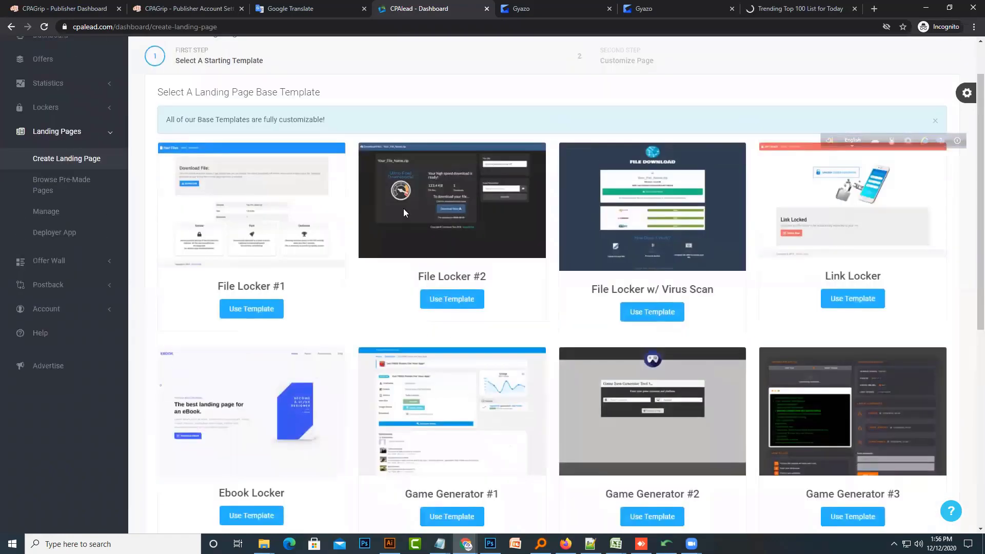
scroll(403, 208, up, 1)
Step: Expand the Offer Wall and Postback sections, then return to the main dashboard
click(46, 317)
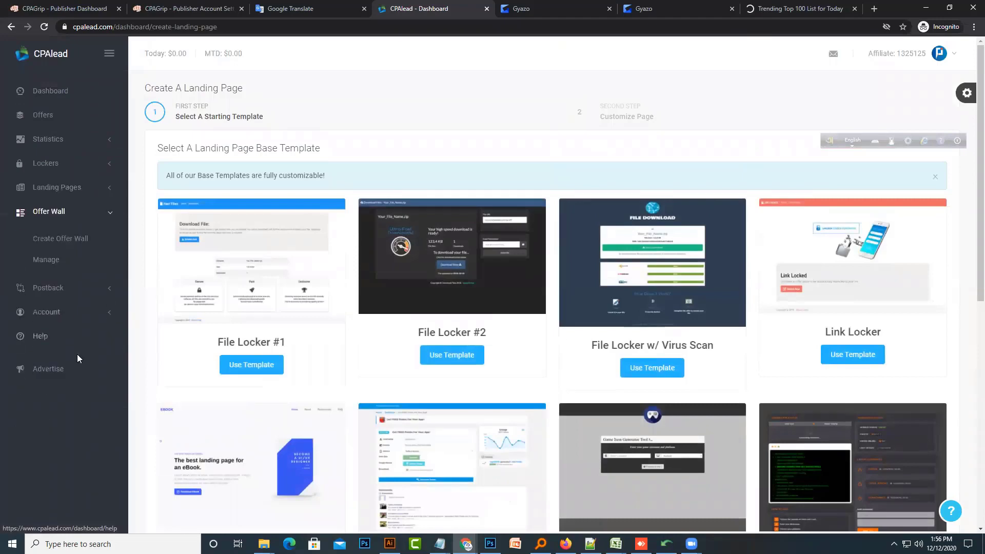
click(78, 291)
scroll(286, 330, down, 4)
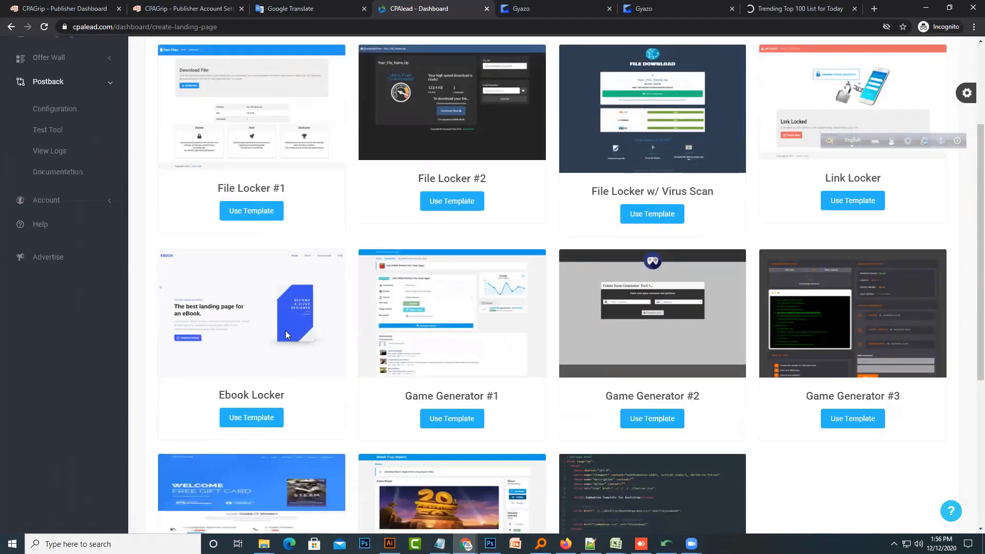
scroll(308, 298, up, 4)
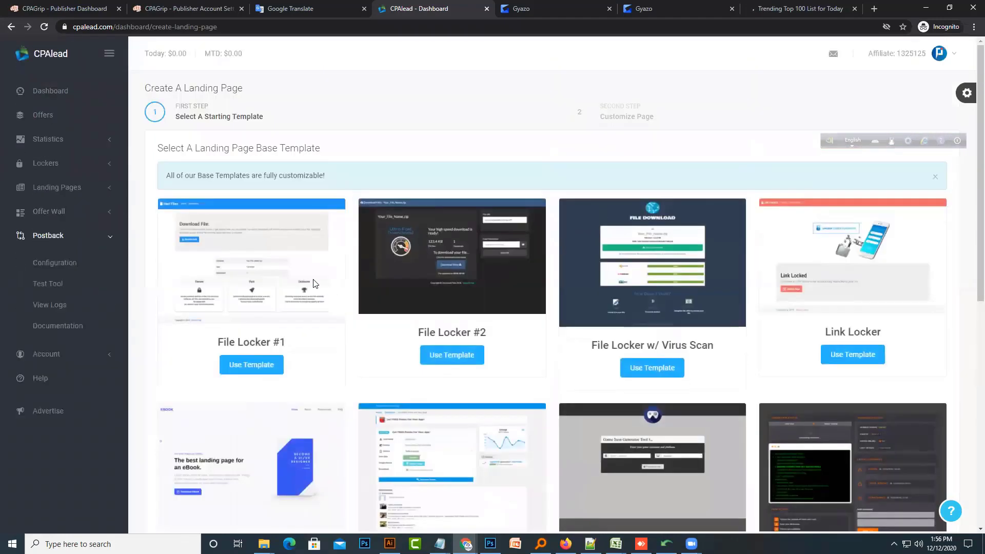
click(56, 58)
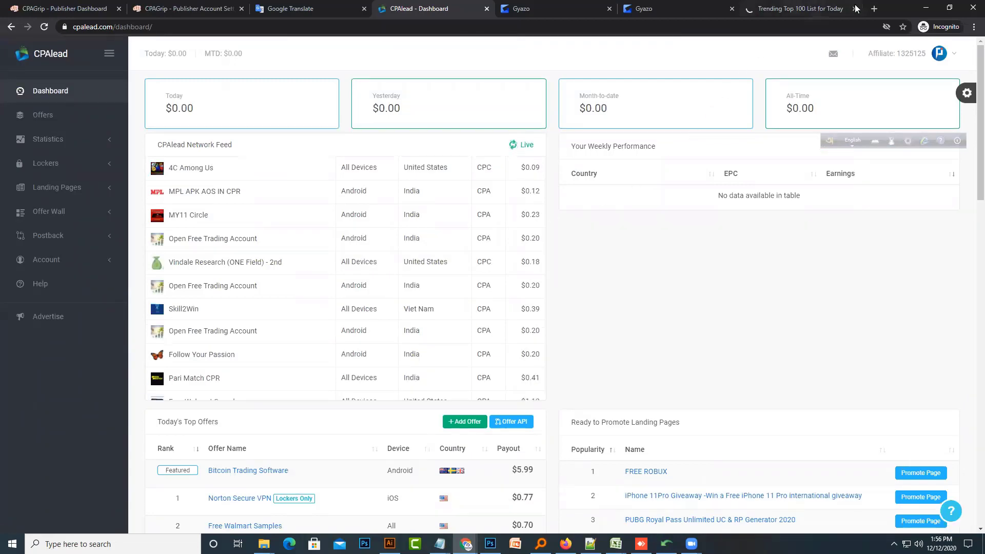
Step: Search Google for 'cpafull' in a new tab and open the CPAFULL: Internet Marketing Affiliate Program result
click(875, 9)
text(fc)
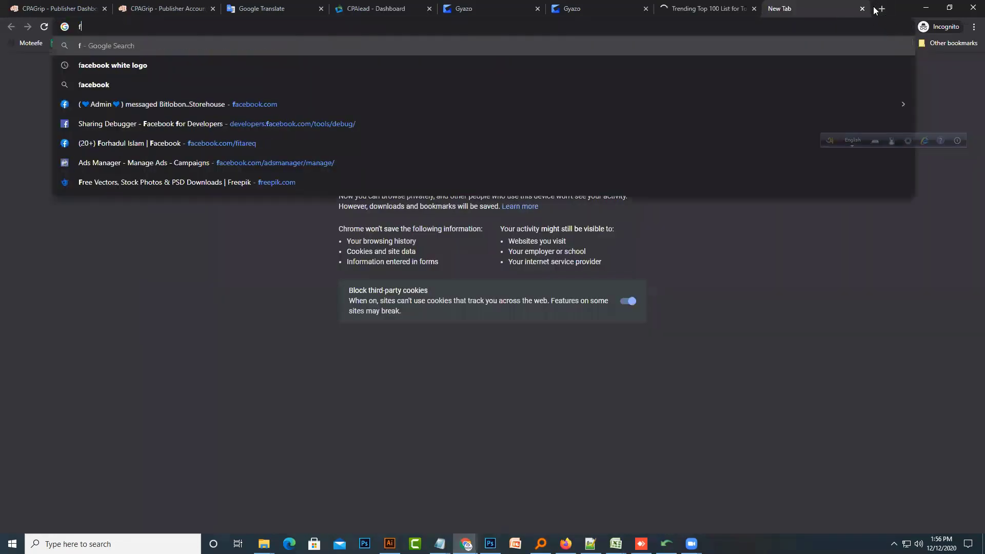
key(BackSpace)
key(BackSpace)
text(cpa)
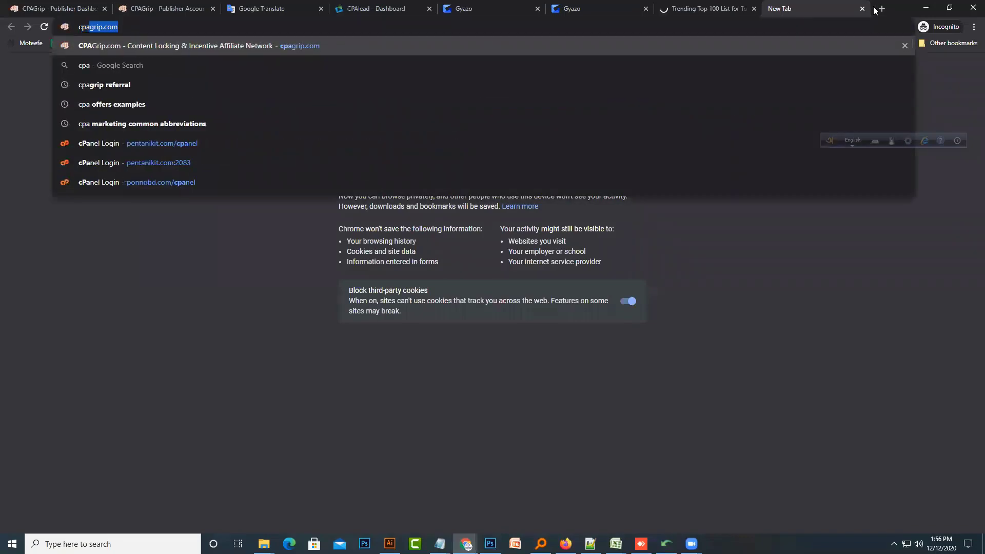
text(full)
key(Return)
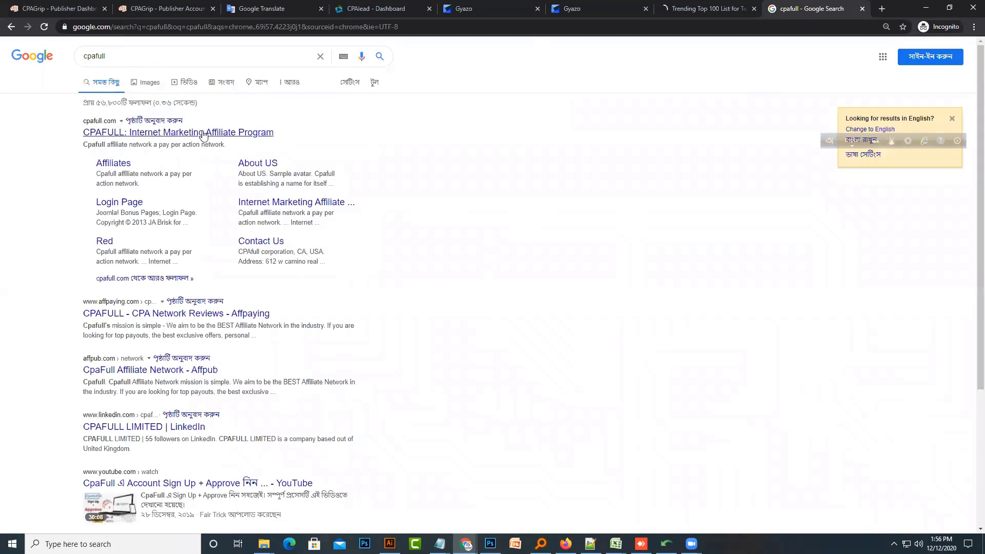
click(204, 134)
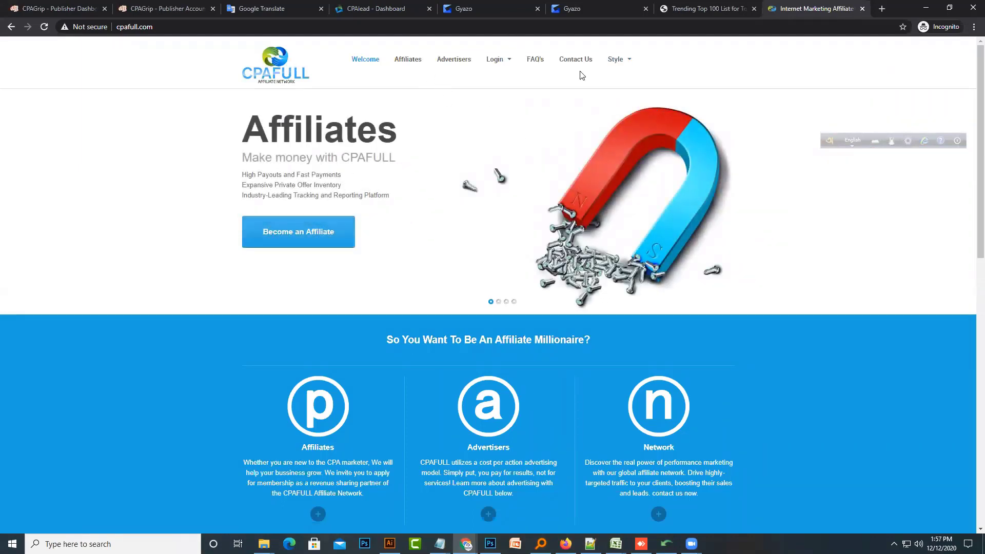
Step: Start a new CPAFULL account and enter company name 'Pentanik IT', the address lines and city
click(497, 59)
click(529, 167)
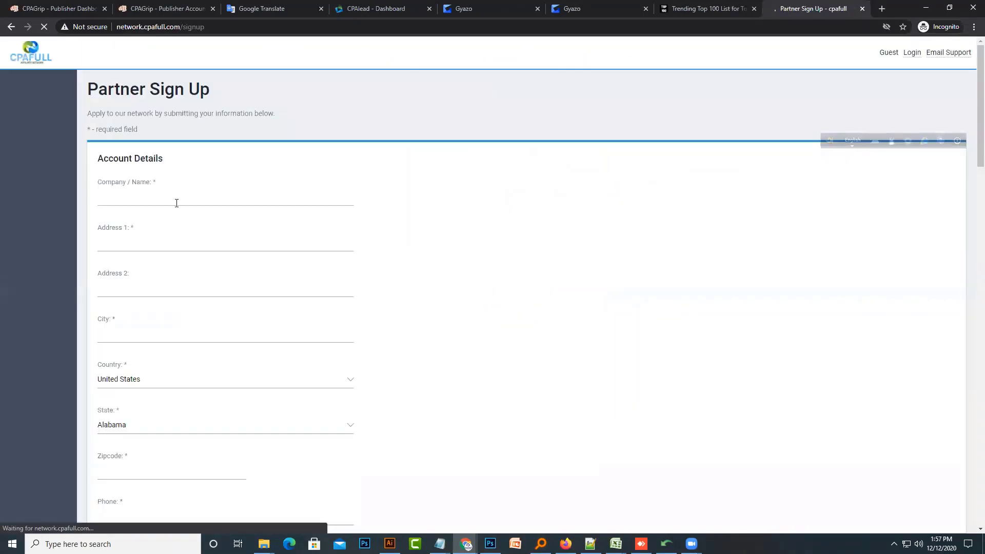
click(154, 195)
text(Pentanik IT)
key(Tab)
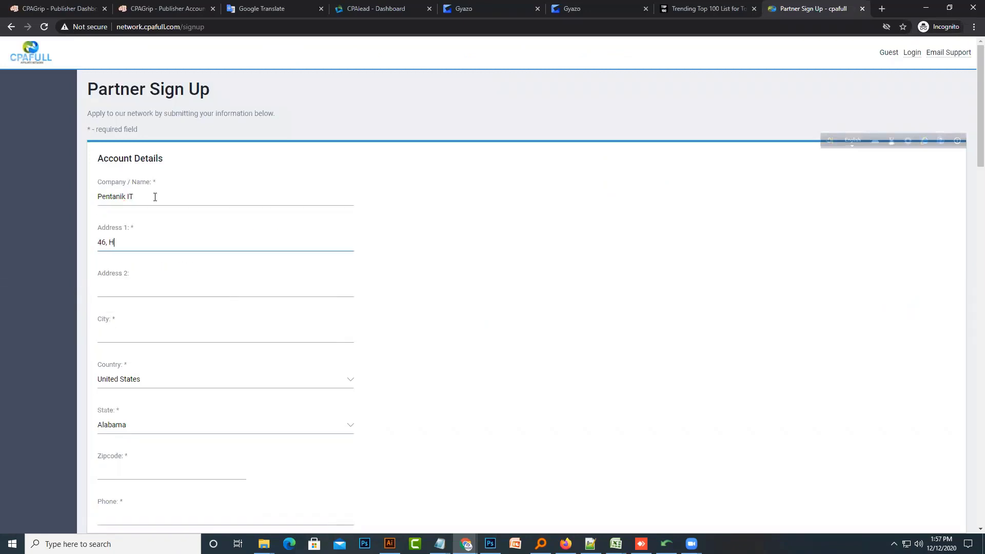
key(Tab)
text(N/A)
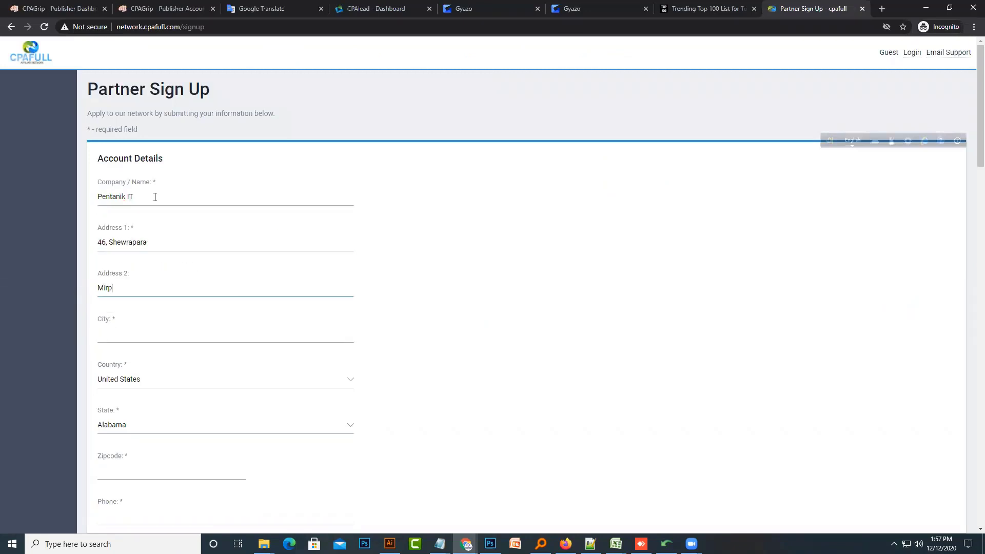
key(Tab)
text(Dhaka)
Step: Choose Bangladesh as the country, then fill in the region, zip code and phone number
click(169, 379)
scroll(169, 231, up, 15)
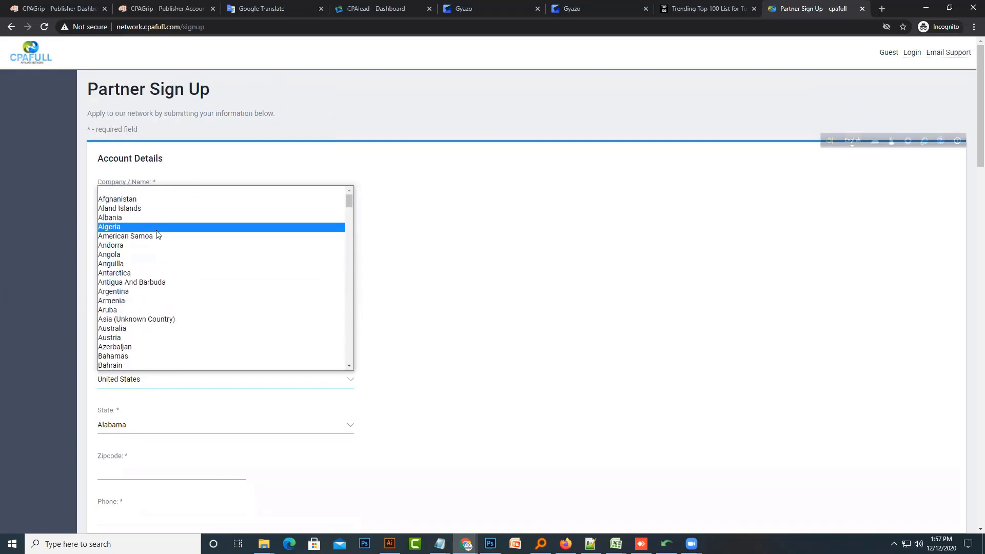
scroll(205, 354, down, 1)
click(175, 309)
scroll(49, 342, down, 1)
click(149, 382)
text(Mirpur)
key(Tab)
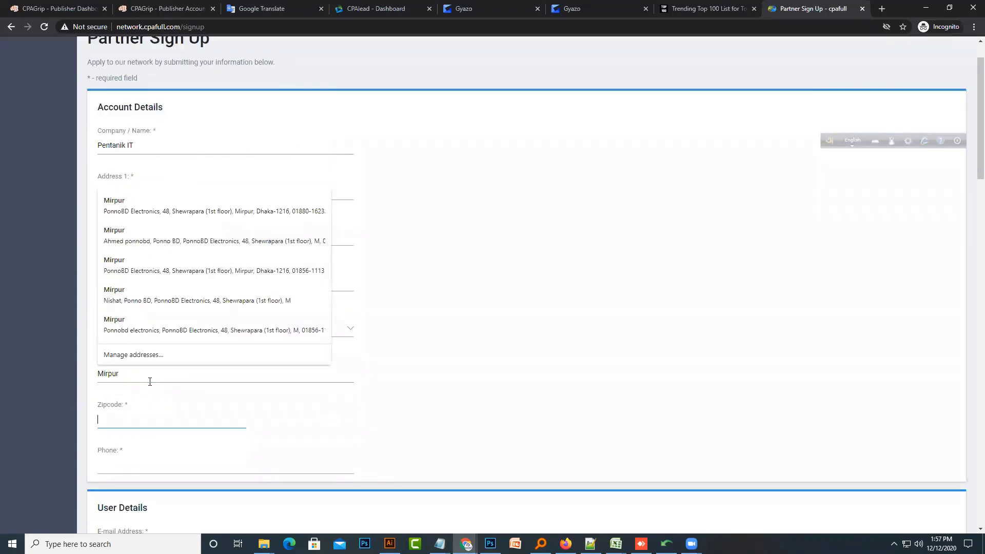
text(1216)
click(154, 468)
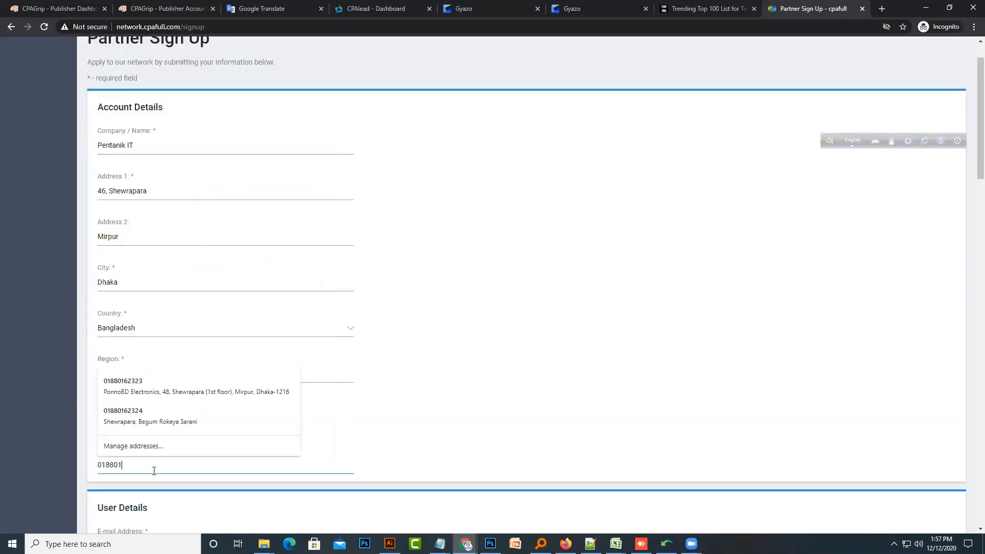
Step: Enter the account e-mail address and the account password in both password fields
scroll(61, 441, down, 5)
click(182, 334)
scroll(180, 337, up, 6)
scroll(178, 341, down, 8)
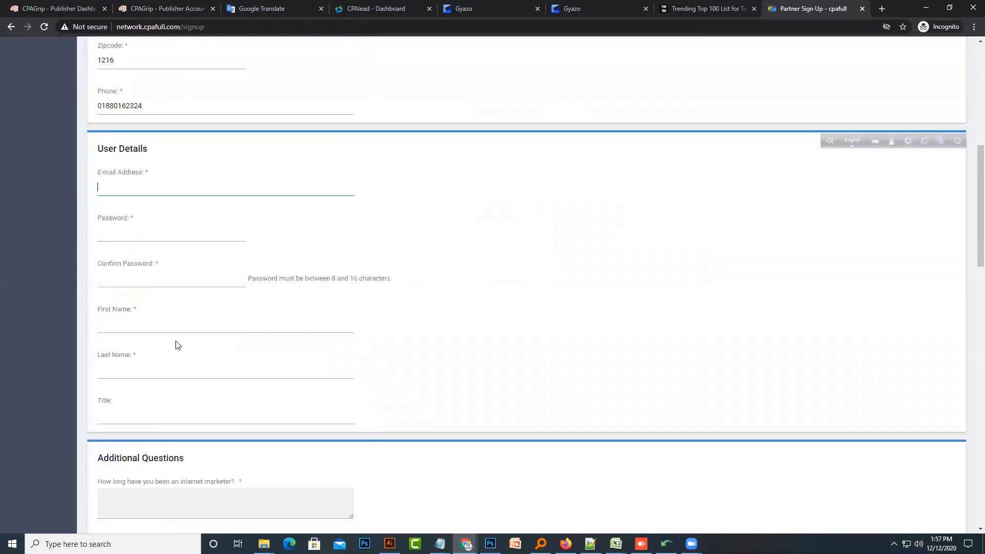
key(Tab)
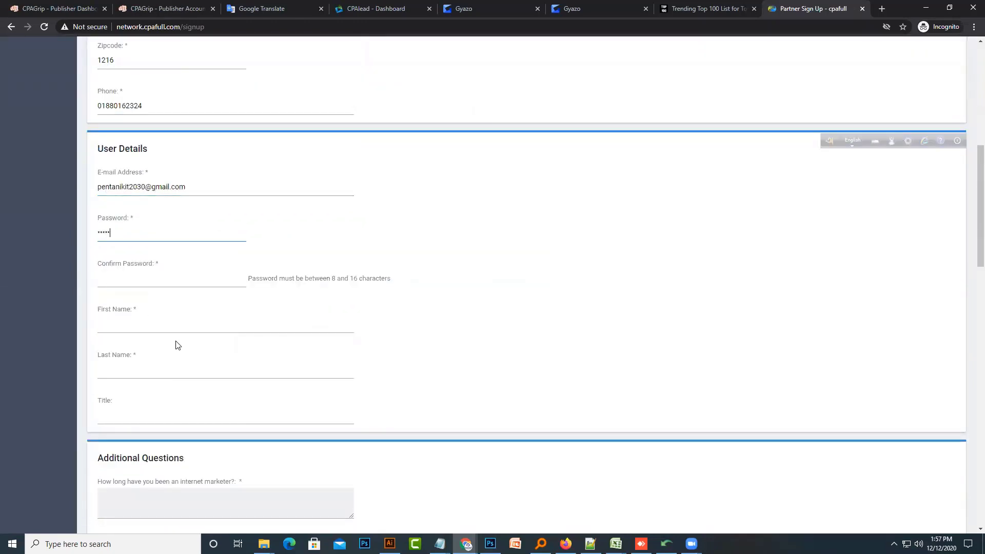
key(Tab)
key(Tab)
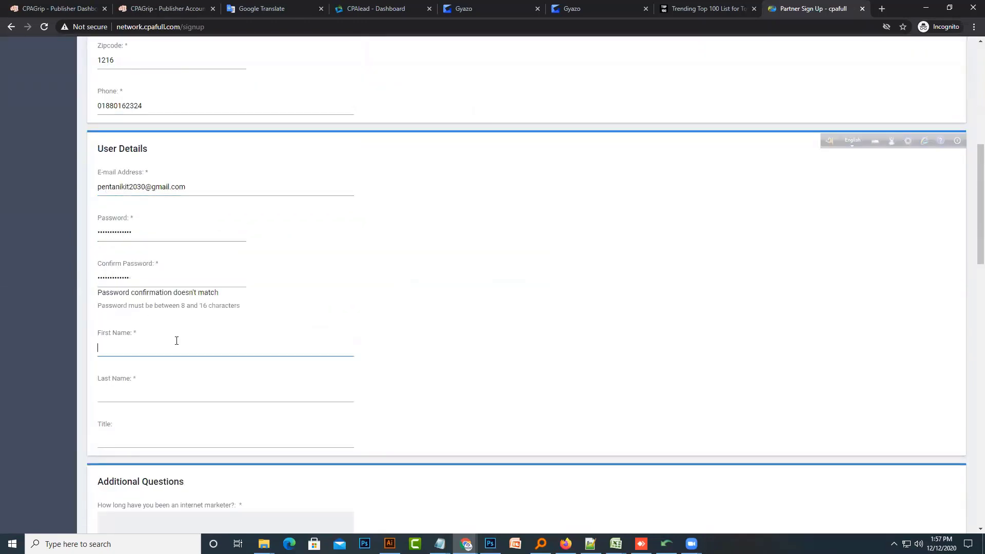
Step: Retype the password confirmation and correct the first name to the applicant's first name
double_click(123, 236)
key(Tab)
key(Tab)
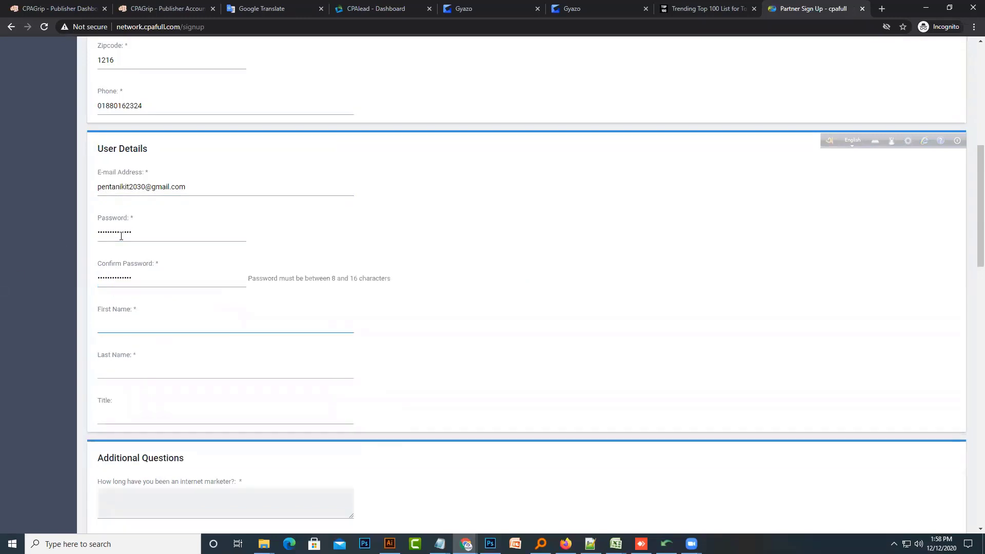
text(Pentanik)
key(ctrl+a)
key(Tab)
Step: Answer the marketing-experience question with '5 years'
click(129, 411)
scroll(129, 412, down, 5)
click(191, 255)
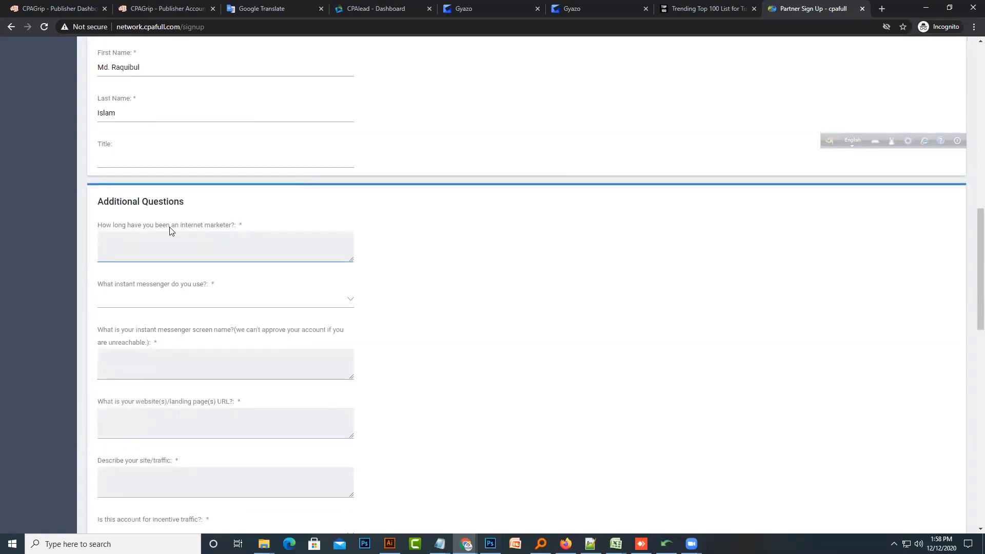
scroll(220, 300, down, 1)
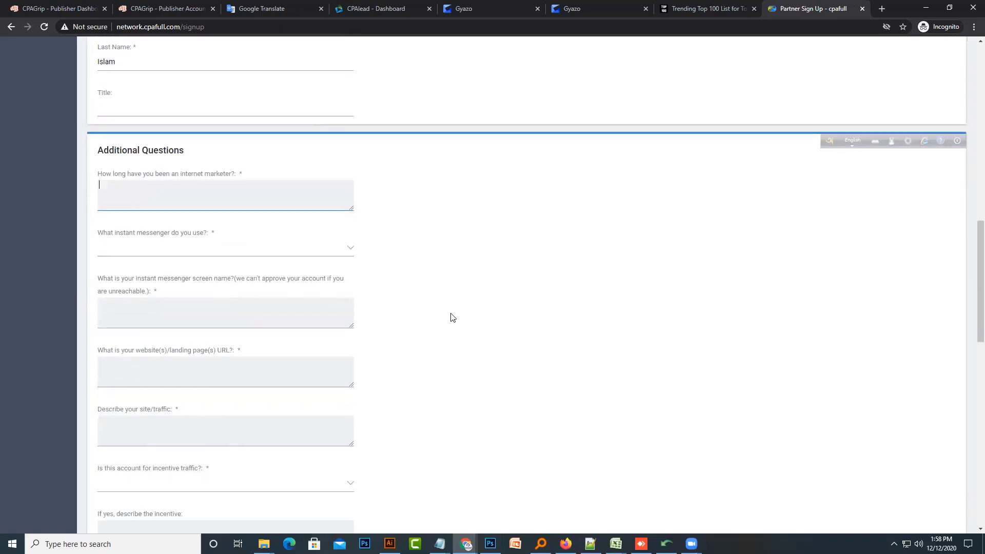
drag(188, 174, 220, 175)
click(231, 206)
text(5 years)
drag(196, 195, 61, 219)
Step: Choose SKYPE as the instant messenger and enter the Skype screen name
click(135, 246)
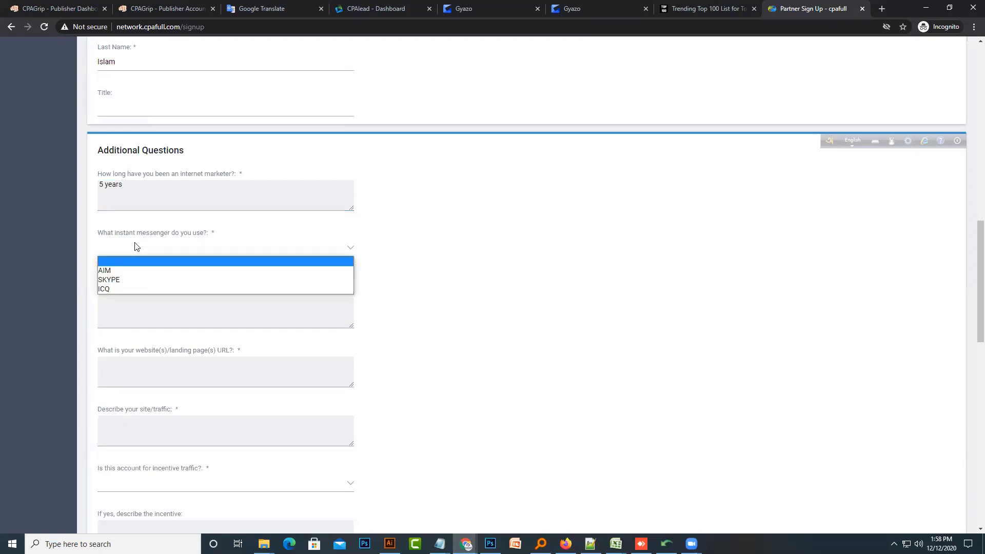
click(125, 278)
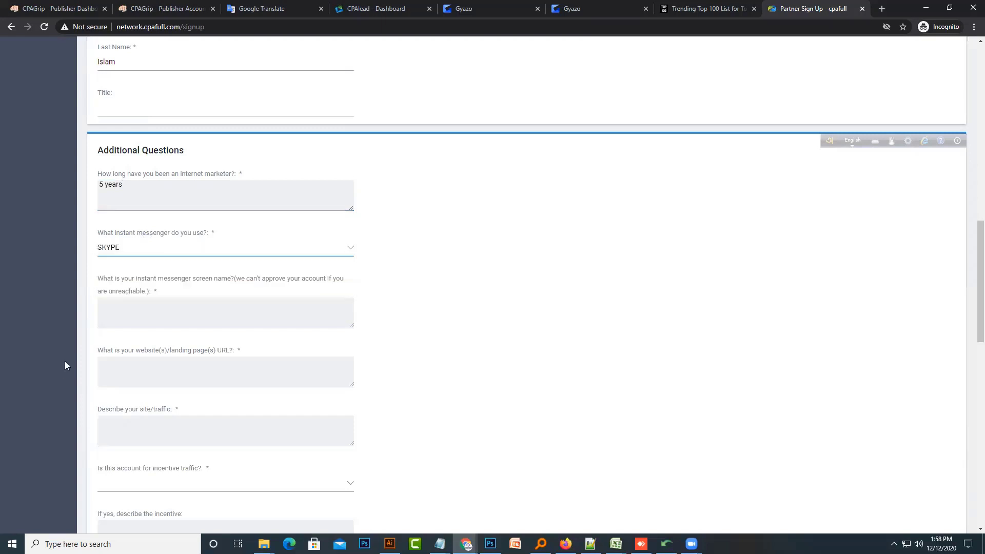
double_click(109, 278)
click(221, 291)
click(179, 321)
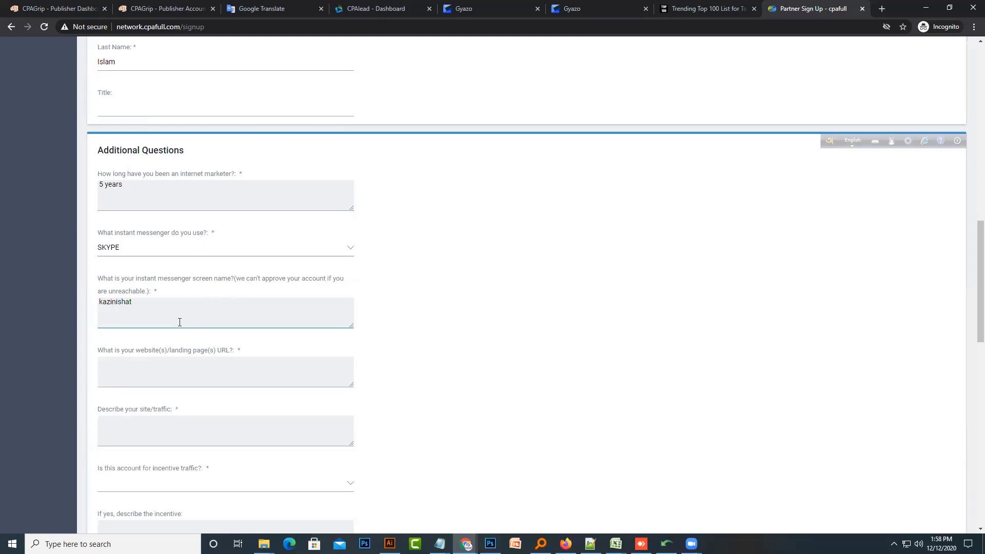
key(ctrl+a)
text(pentanikit)
Step: Enter website wordpresssolution.com and describe it as 'researcher, trainee, web developer'
scroll(180, 321, down, 3)
click(128, 208)
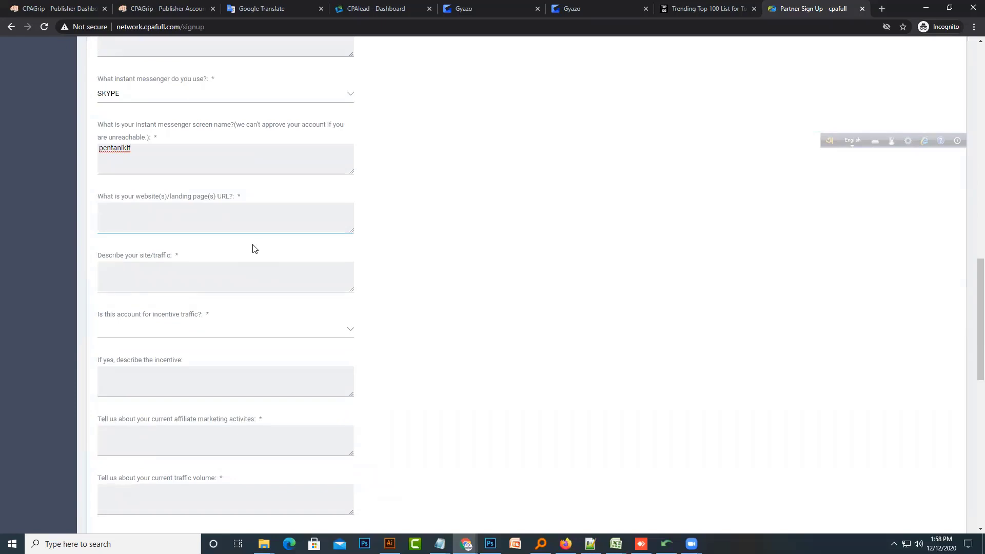
text(wordpresssolution.com)
key(Tab)
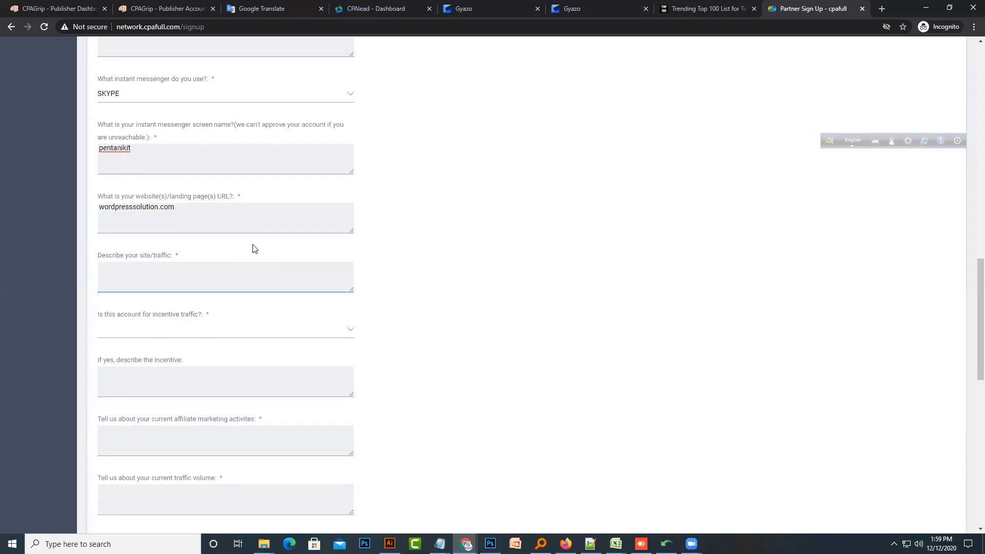
text(it)
text( was)
key(BackSpace)
key(BackSpace)
key(BackSpace)
key(BackSpace)
text(researcher, trainee, web developer)
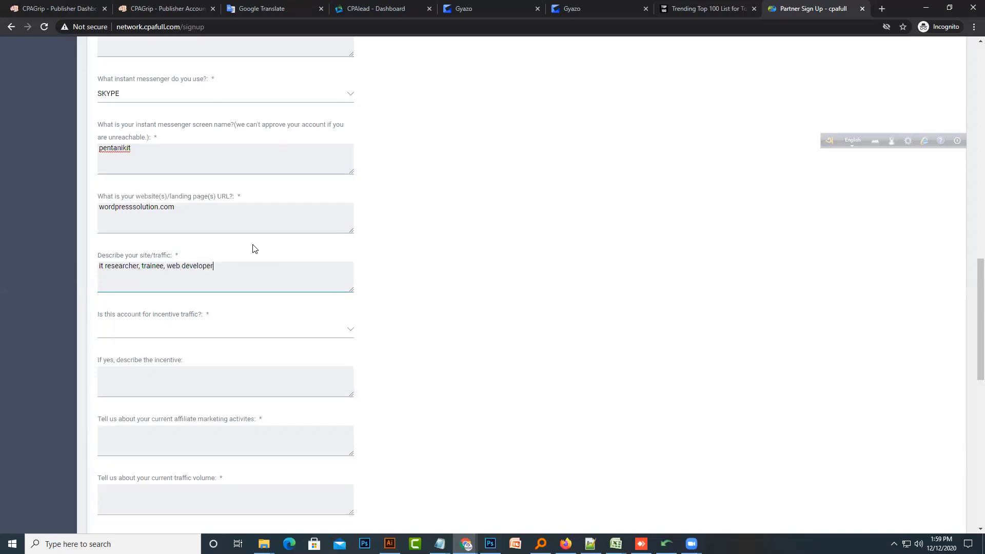
Step: Set the incentive traffic answer to No
click(216, 330)
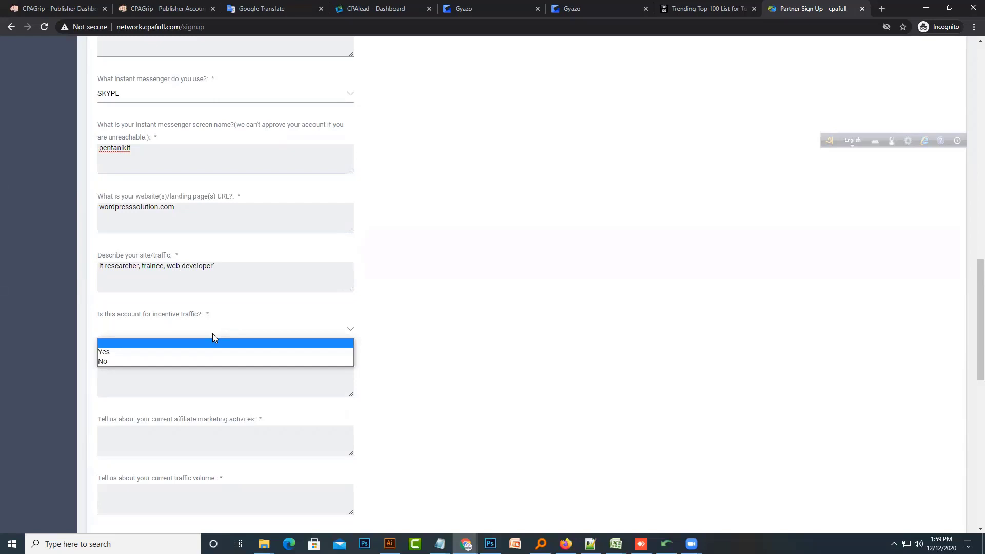
click(226, 364)
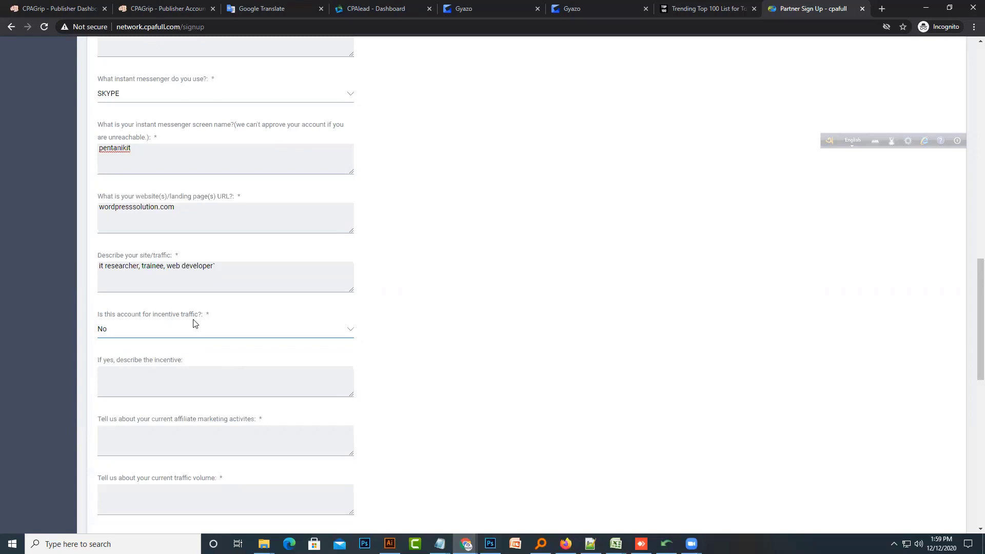
click(170, 369)
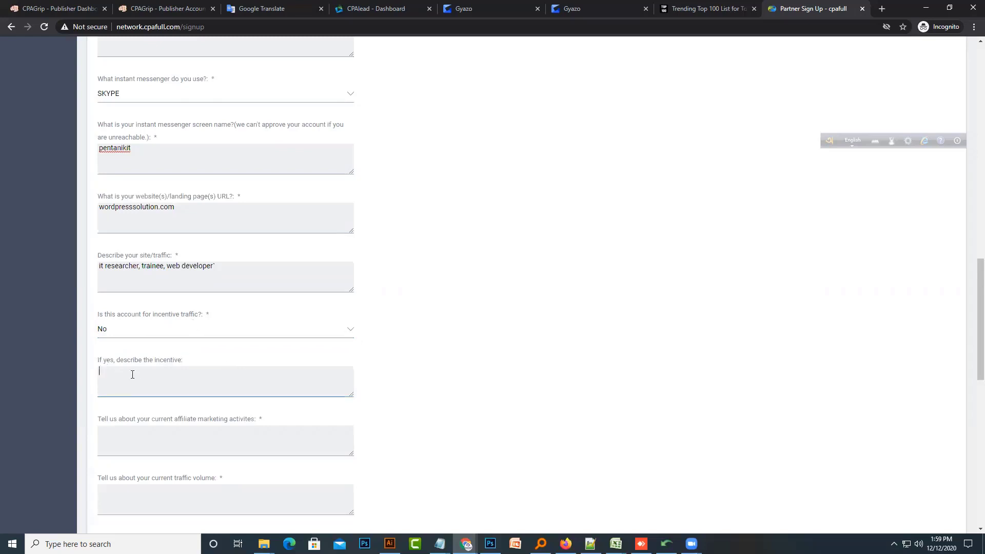
scroll(124, 368, down, 3)
click(143, 287)
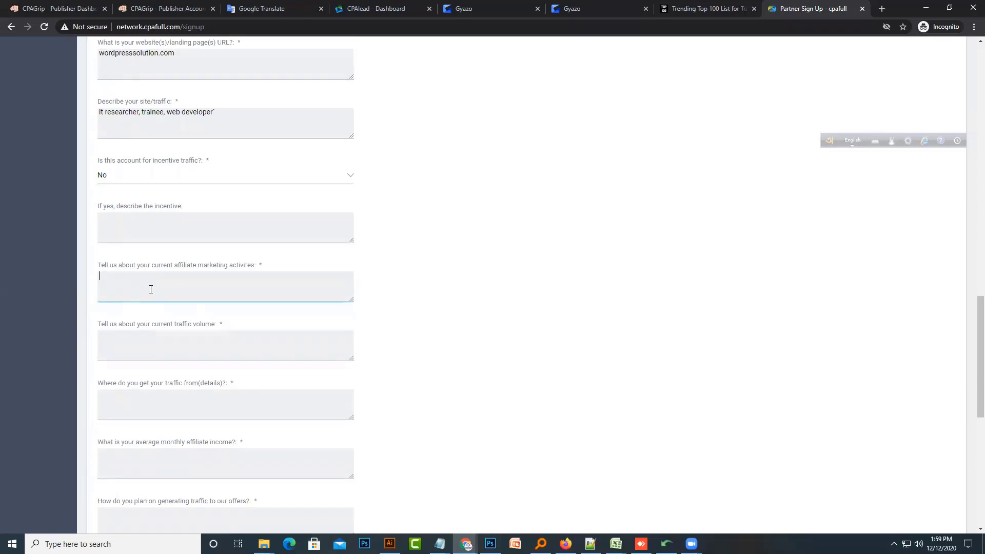
Step: List 'cpagrip, cpalead' as current activities and enter 1000 for traffic volume
text(cpagrip,)
text(cpalead)
scroll(225, 236, down, 3)
click(158, 185)
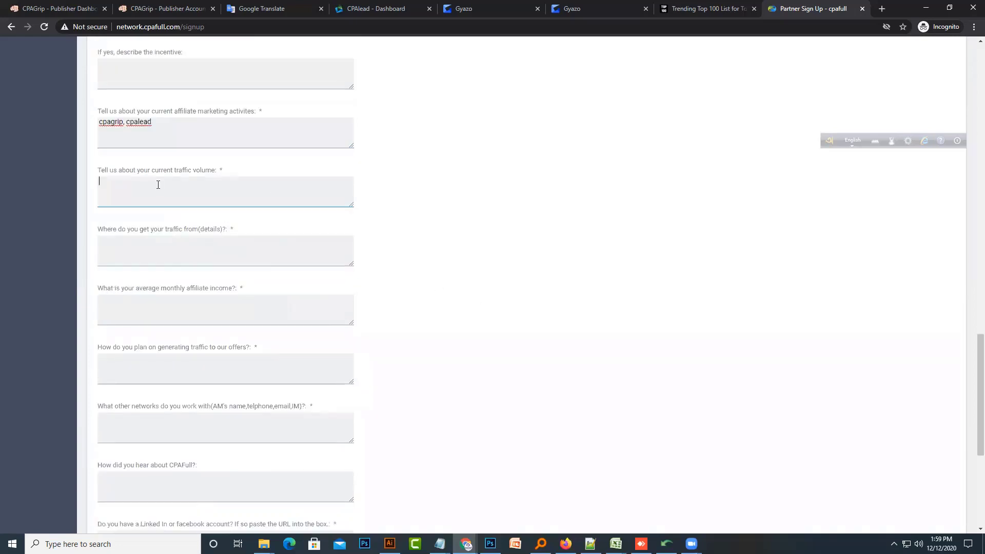
drag(102, 170, 205, 170)
click(217, 193)
text(1000)
Step: Complete traffic as '1000 visitor per day' from 'youtube, facebook (free and paid promotion)'
click(144, 264)
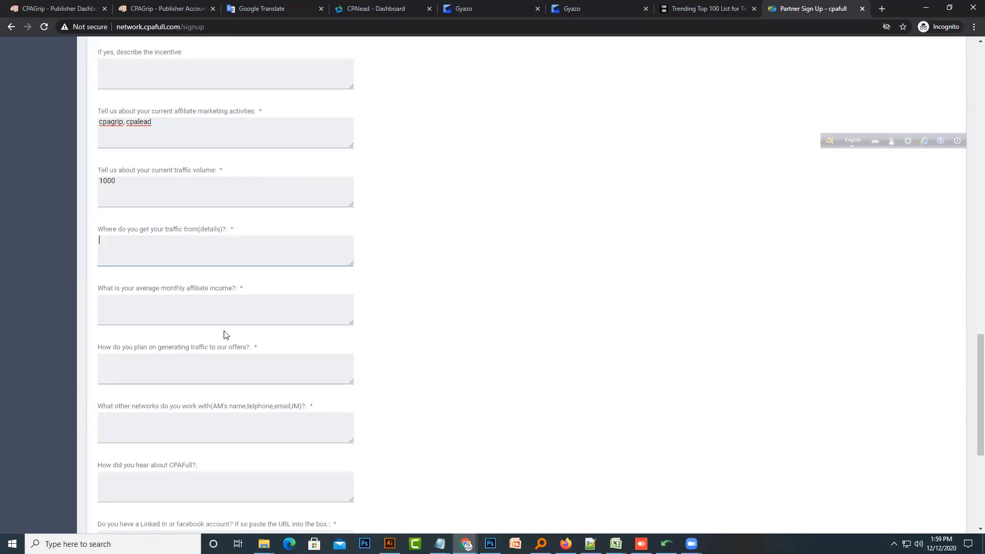
text(yo)
key(BackSpace)
text(oi)
click(150, 189)
text(visito)
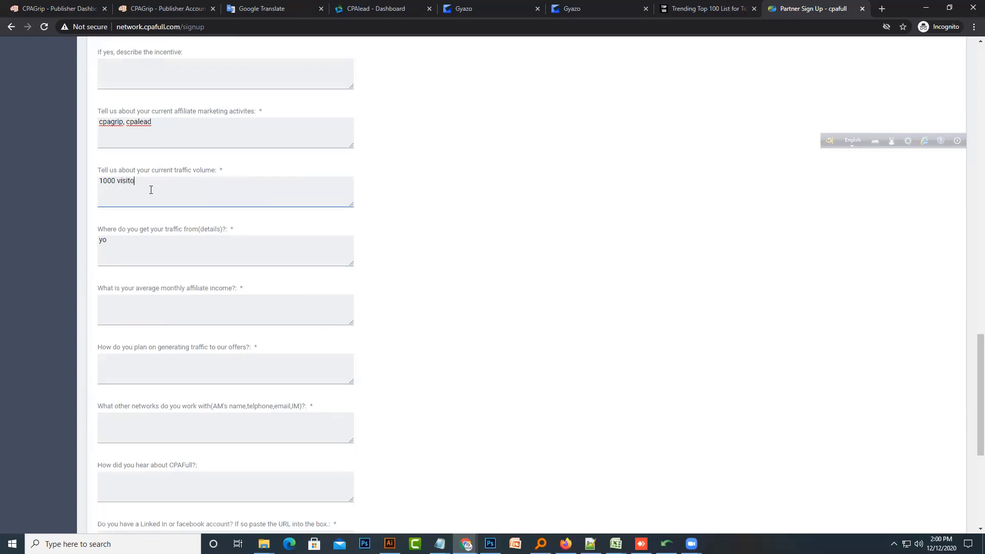
text(r per day)
click(132, 263)
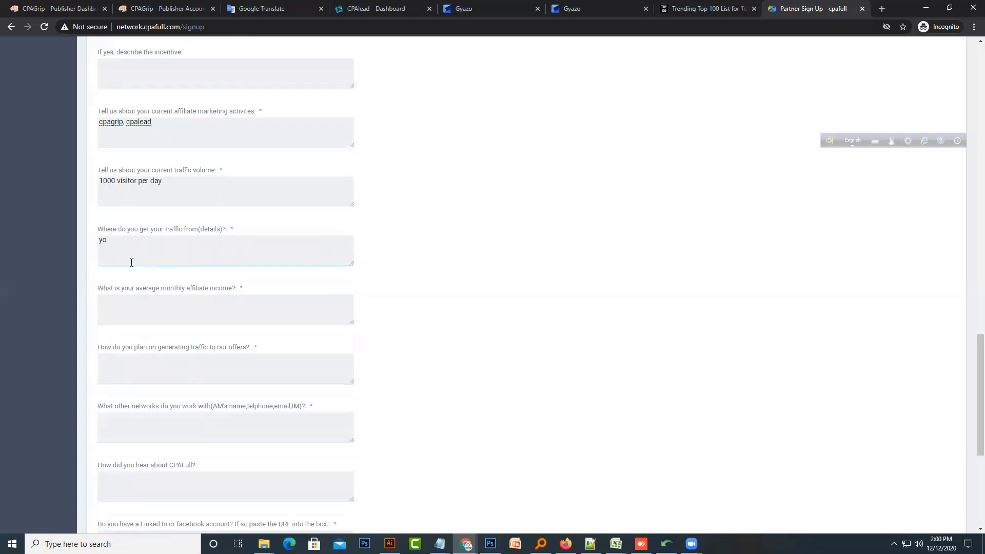
text(utube, facebook (free and paid pr)
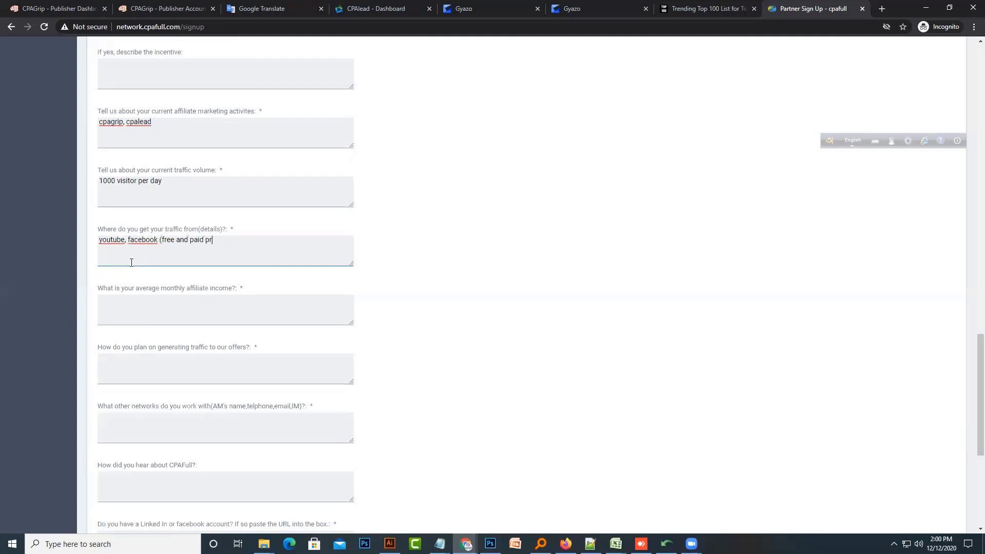
text(omotion))
Step: Enter '300$ average' as the monthly affiliate income
click(199, 305)
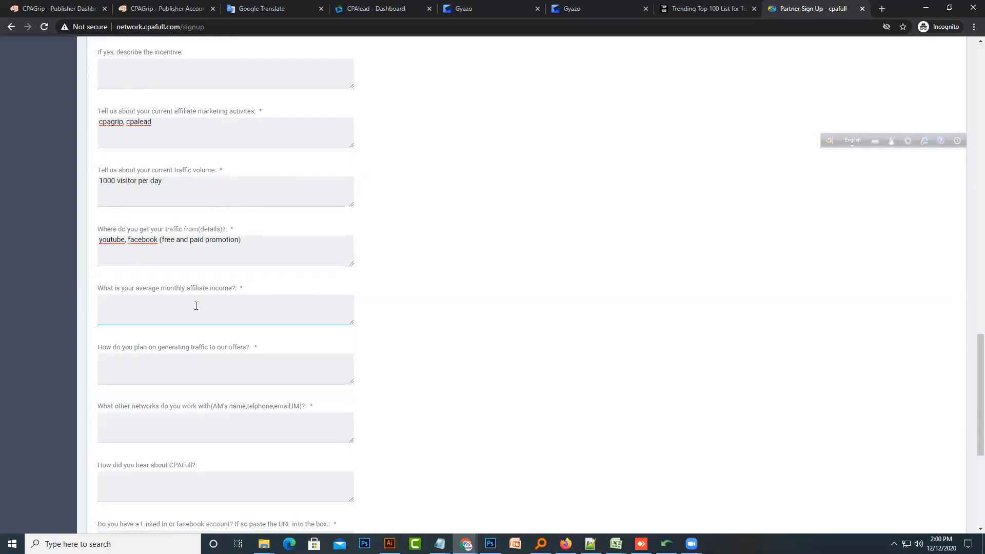
text(300$ average)
key(Tab)
scroll(196, 306, down, 2)
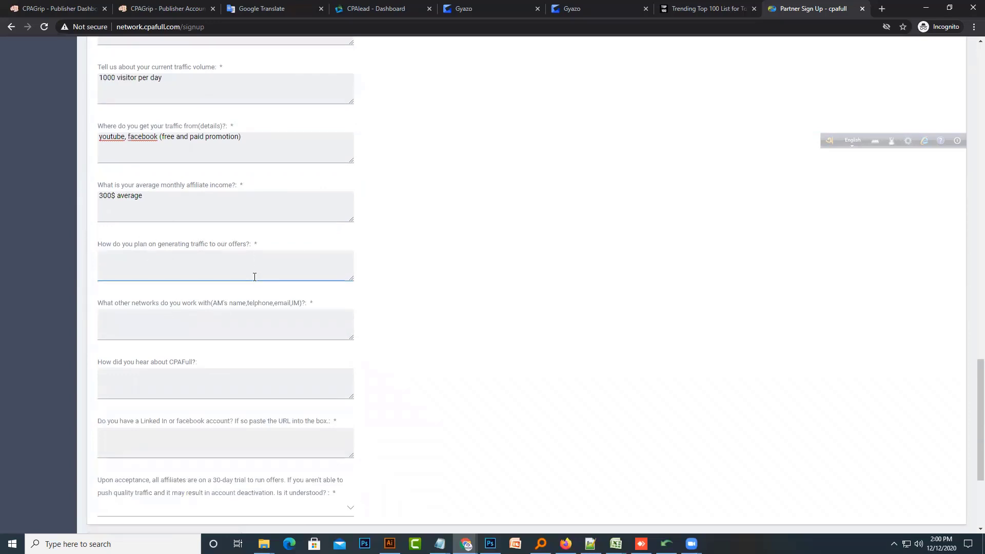
Step: Answer the traffic-plan question with 'influencer'
scroll(255, 276, down, 1)
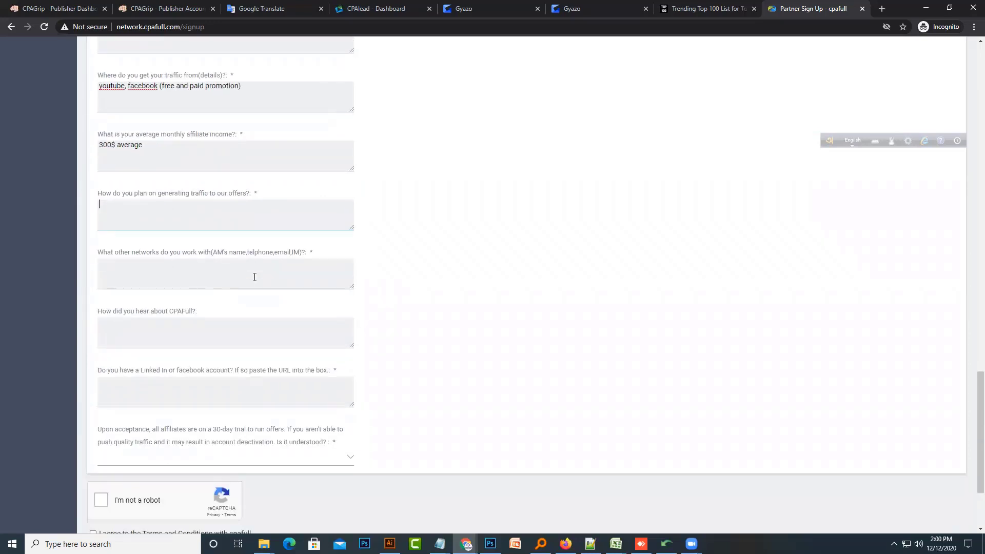
text(influa)
text(ncti)
key(BackSpace)
text(er)
Step: Read through the other-networks question asking for the AM's name, telephone, email and IM
double_click(109, 253)
double_click(190, 253)
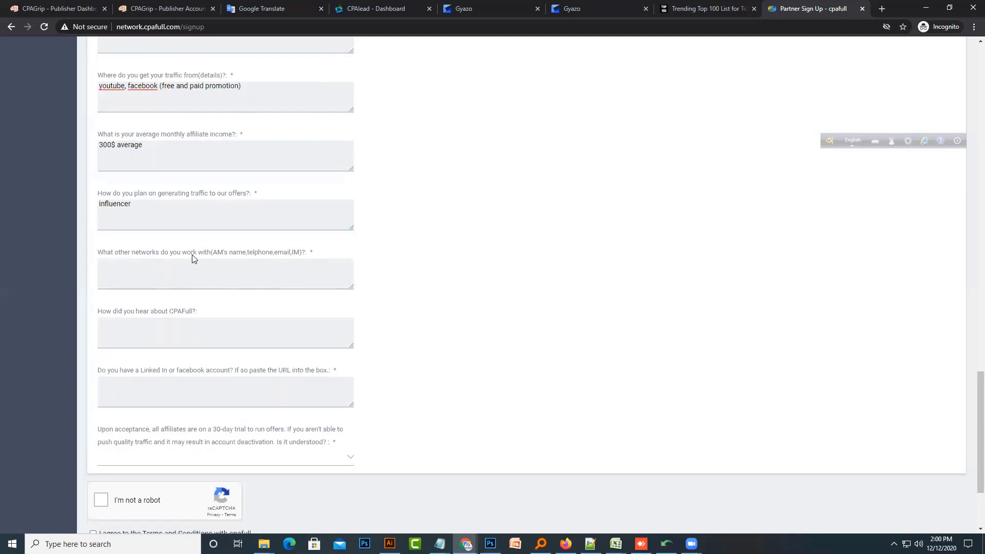
double_click(226, 253)
click(215, 260)
drag(103, 252, 201, 253)
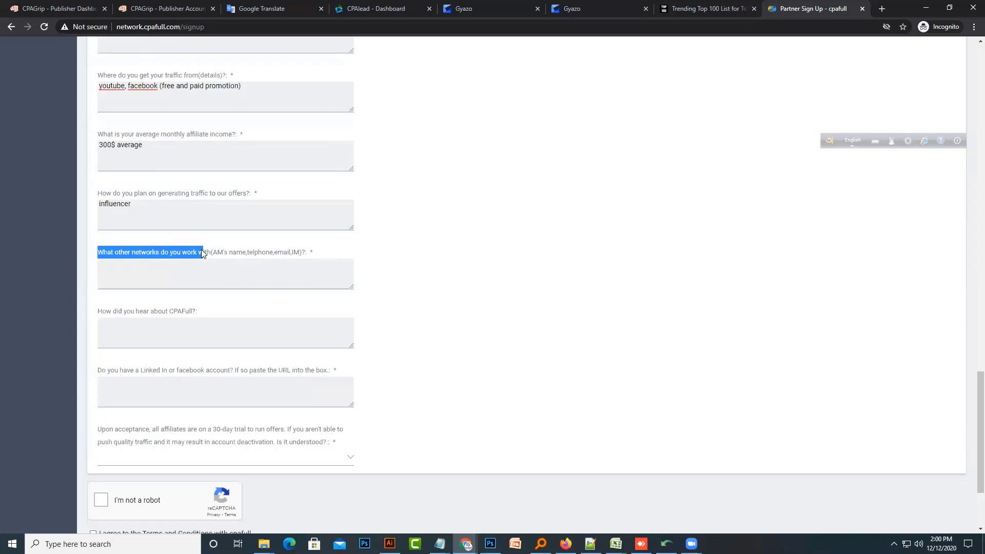
click(231, 253)
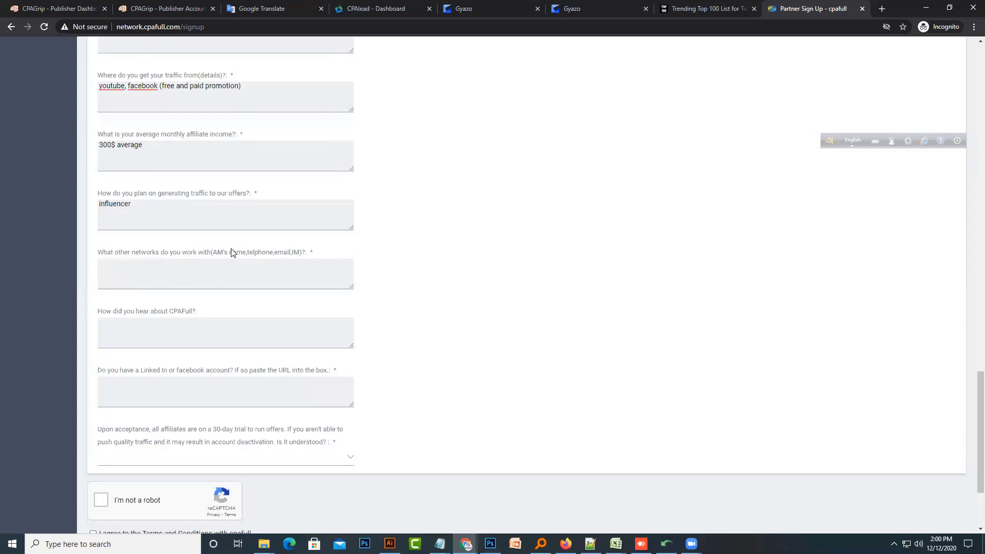
double_click(235, 252)
double_click(219, 252)
double_click(237, 253)
double_click(256, 253)
click(277, 257)
double_click(296, 253)
click(97, 253)
drag(98, 252, 296, 255)
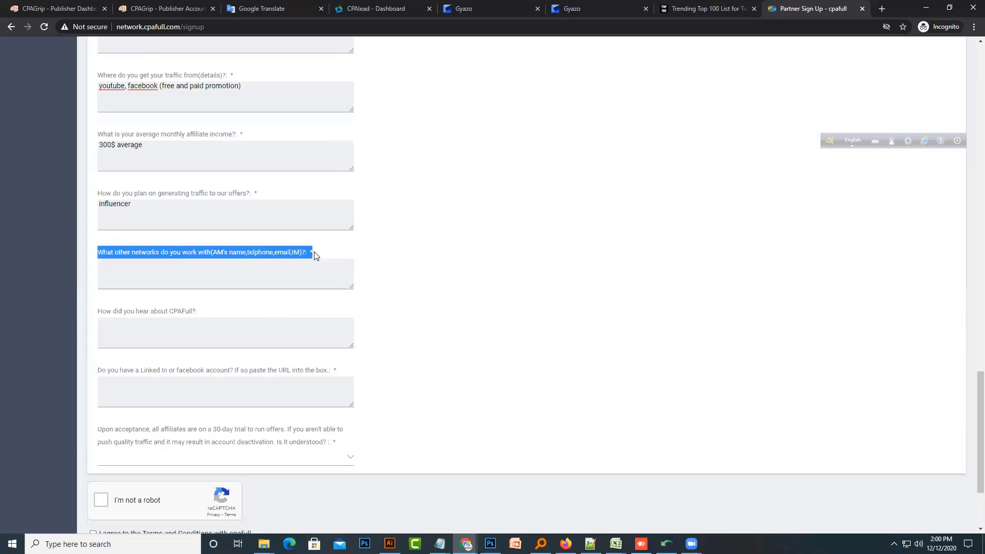
click(246, 268)
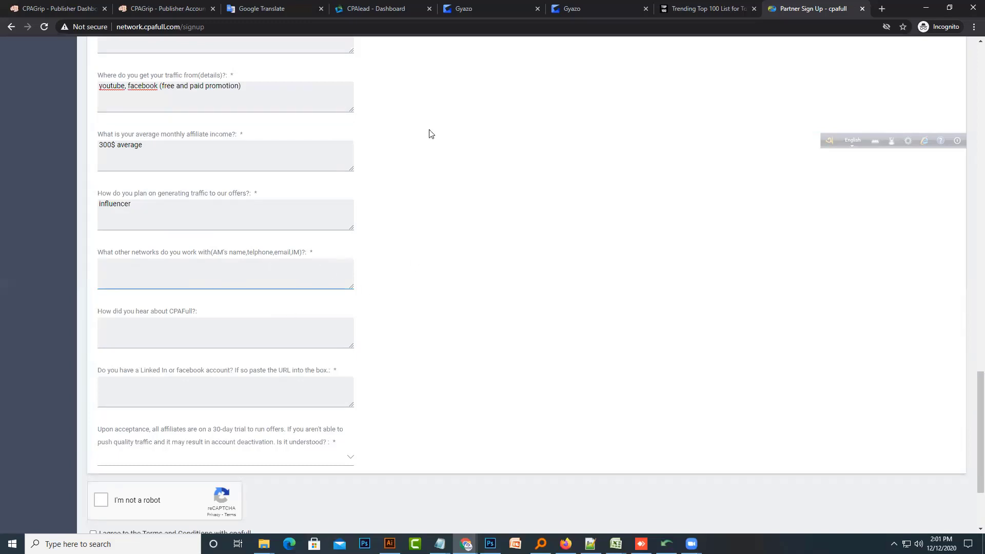
Step: Bring the CPAGrip Publisher Dashboard tab up beside the sign-up form
scroll(264, 211, up, 15)
scroll(264, 211, down, 15)
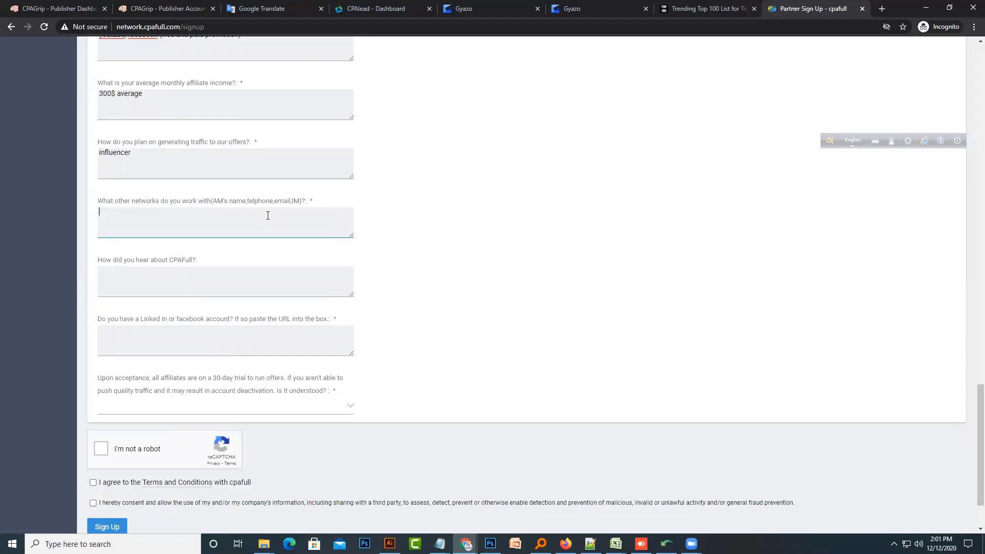
drag(77, 8, 711, 6)
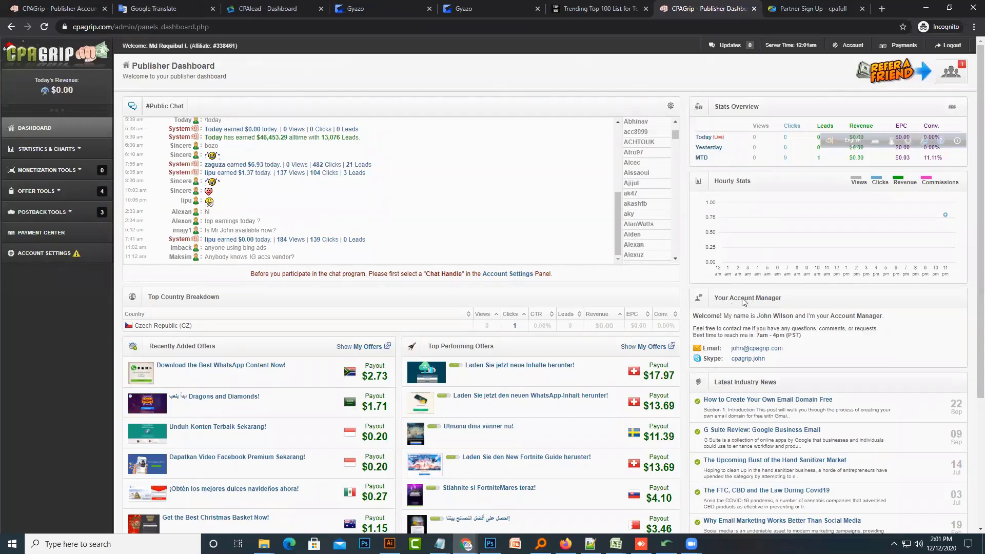
Step: Review the CPAGrip account manager's name, Skype handle and PST contact hours, then return to CPAFULL
triple_click(795, 302)
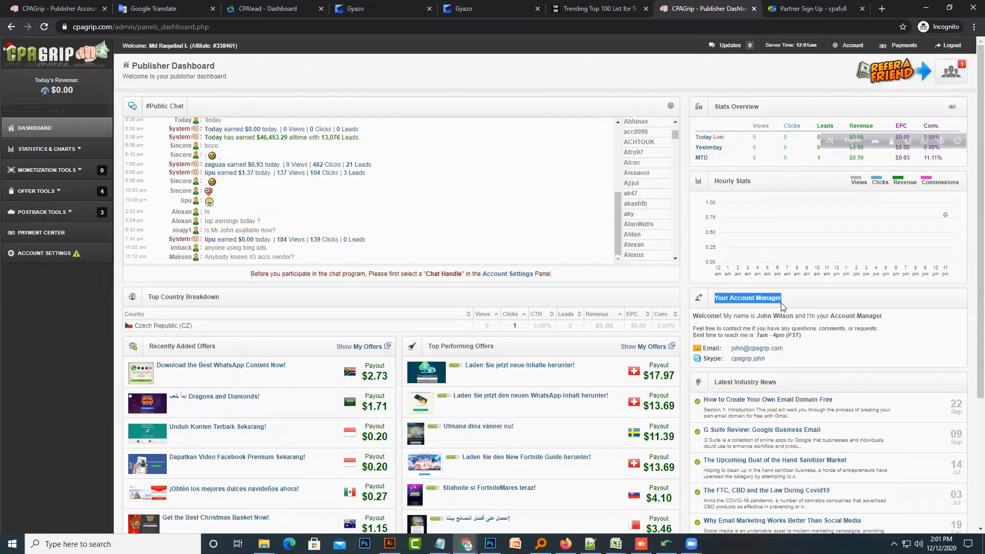
click(731, 323)
scroll(711, 325, down, 2)
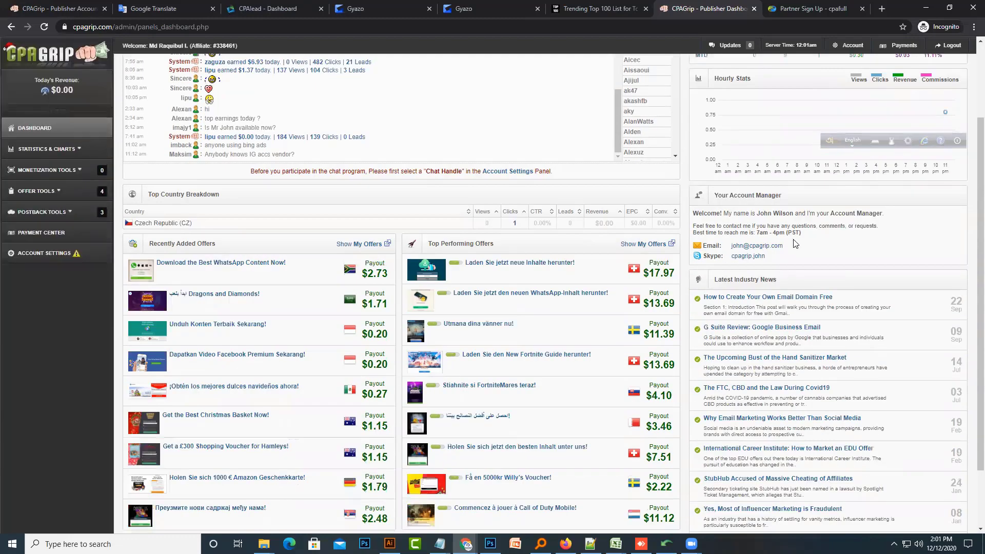
drag(695, 213, 762, 217)
double_click(764, 214)
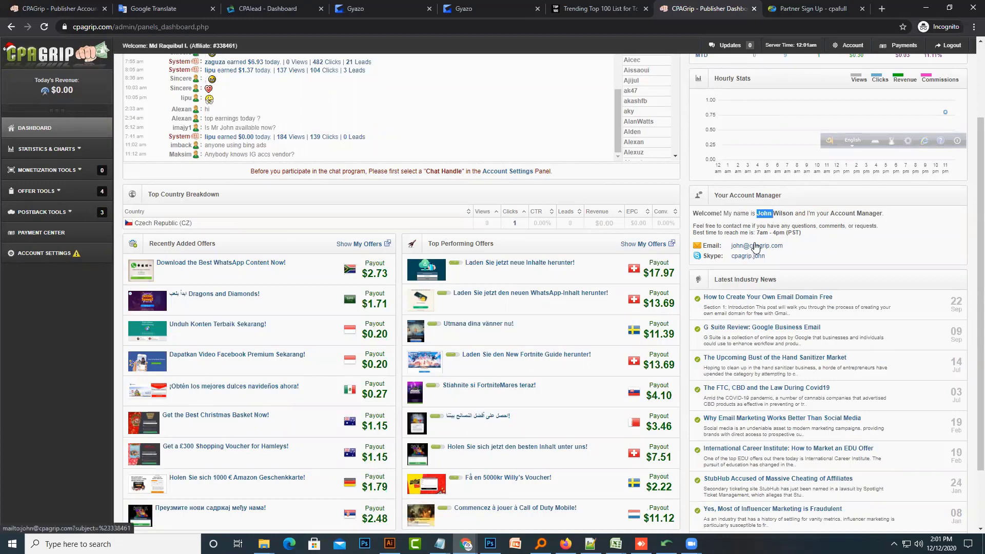
double_click(769, 257)
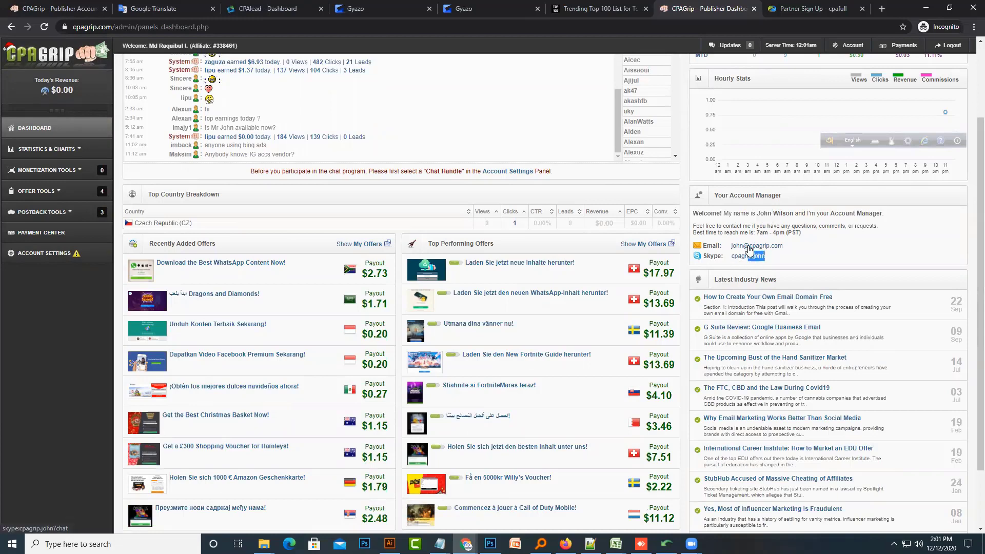
drag(693, 226, 824, 226)
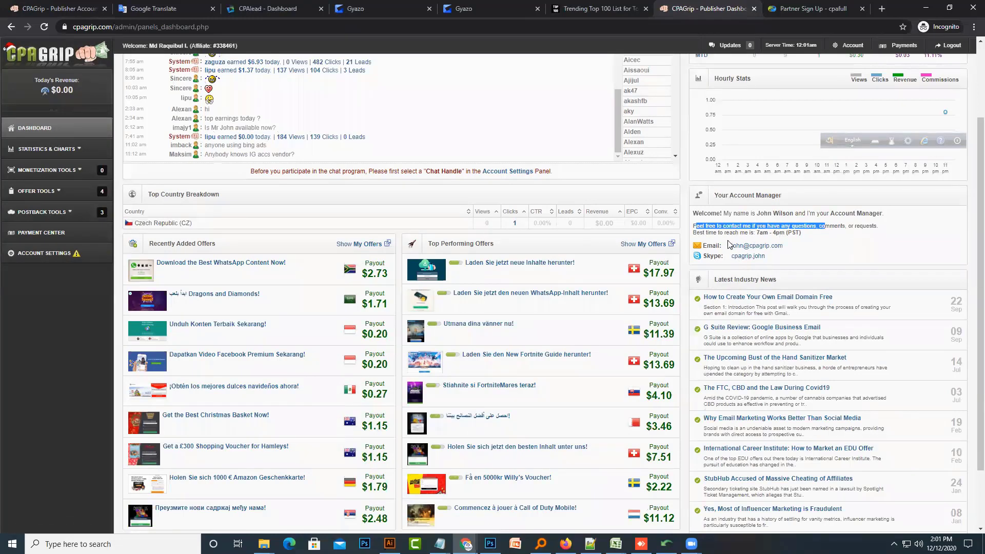
click(729, 242)
double_click(793, 232)
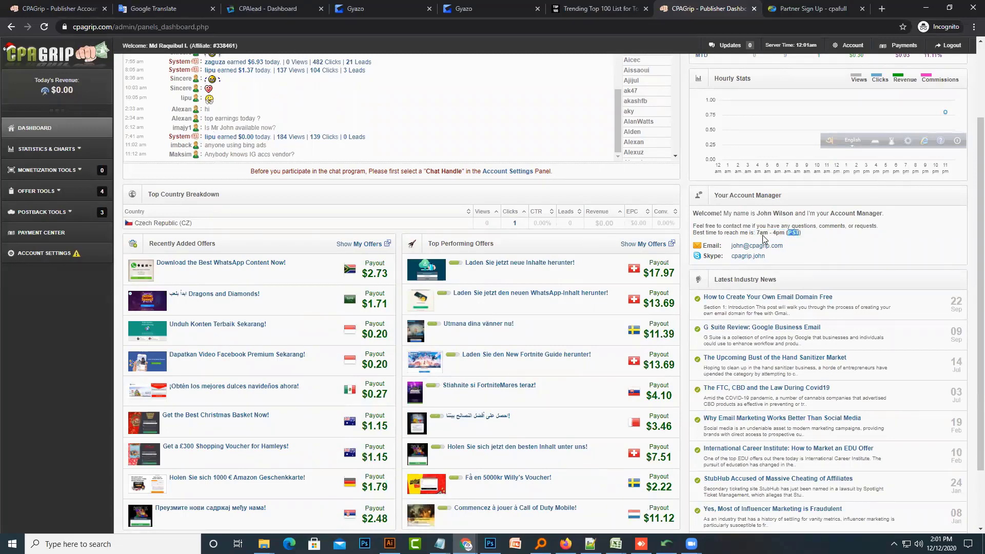
drag(754, 233, 793, 214)
key(ctrl+c)
click(781, 7)
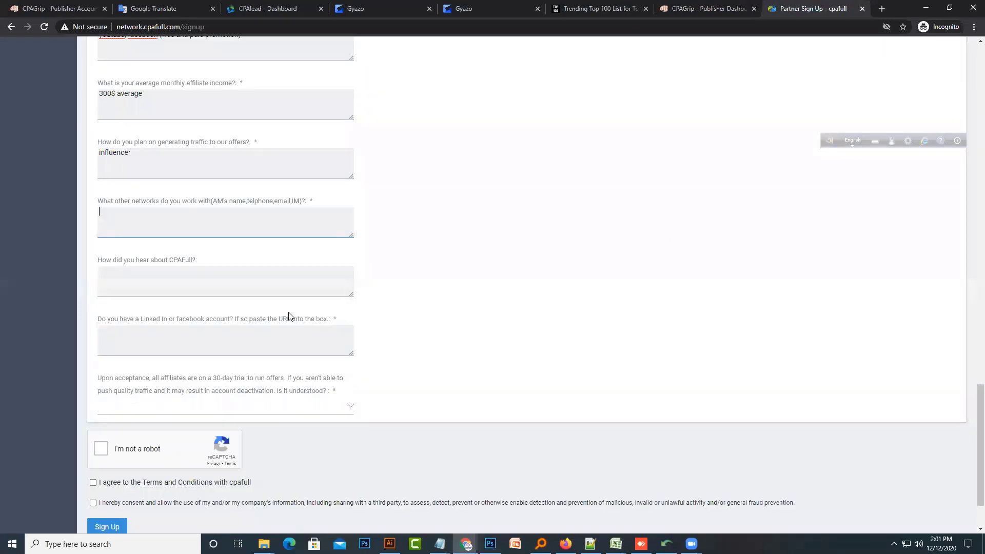
Step: Paste the account manager's name followed by '(AM, Cpagrip),' into the other-networks answer
key(ctrl+v)
click(726, 5)
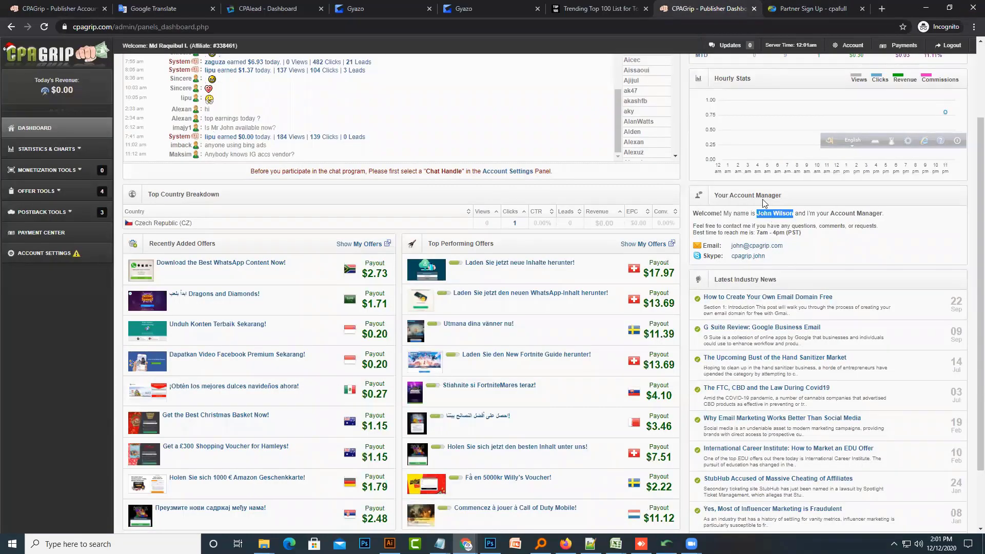
click(806, 5)
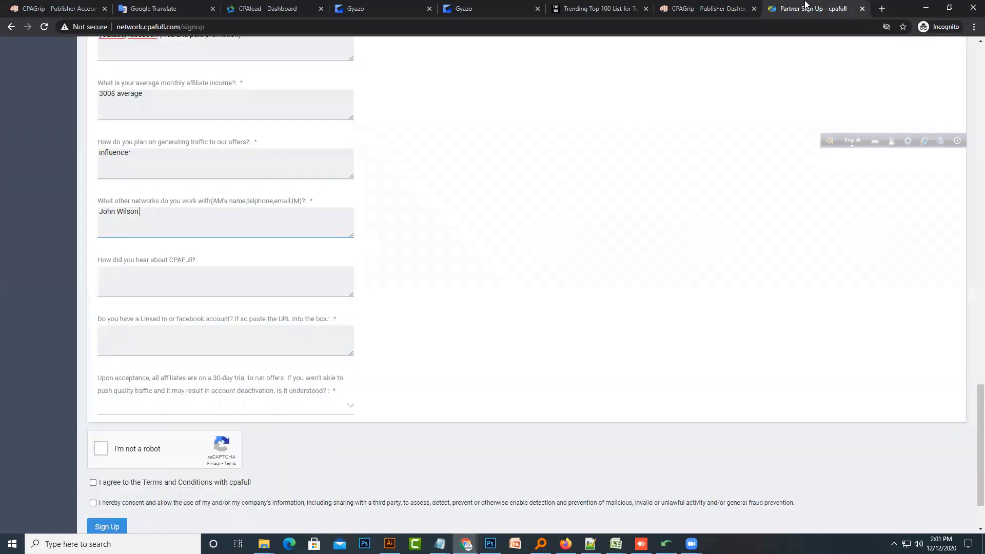
text((AM, Cpagrip),)
Step: Copy the manager's e-mail address and Skype handle from CPAGrip into the answer
click(725, 6)
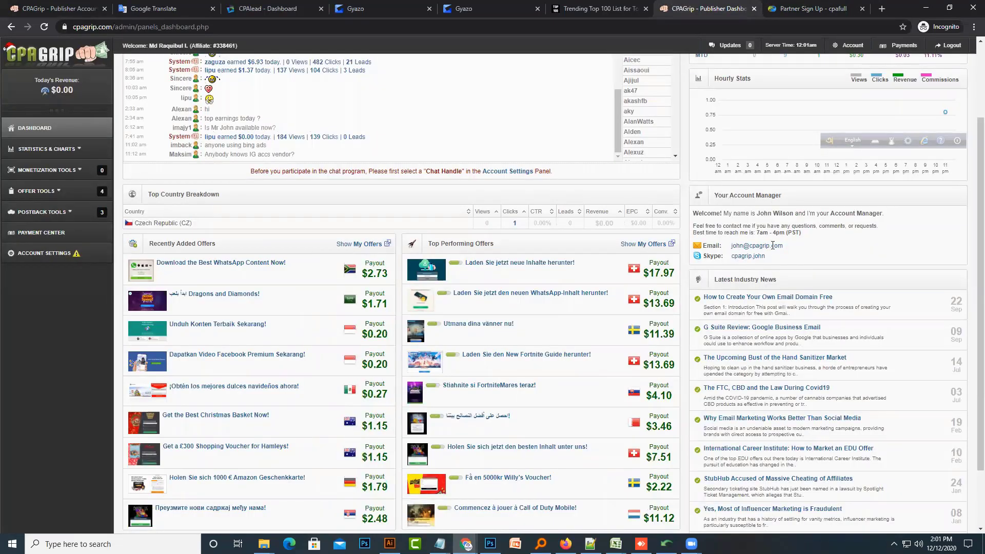
drag(783, 246, 733, 247)
key(ctrl+c)
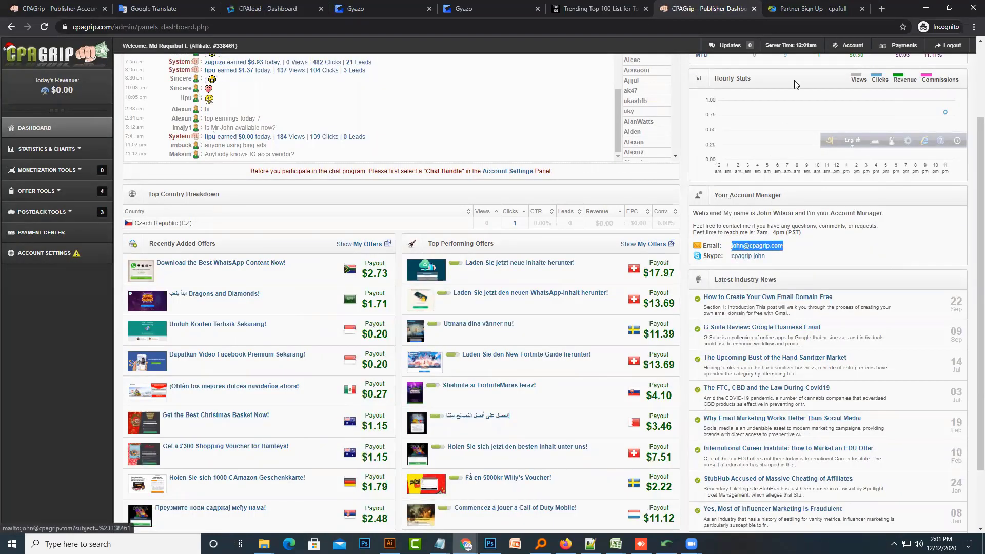
key(ctrl+Tab)
key(ctrl+v)
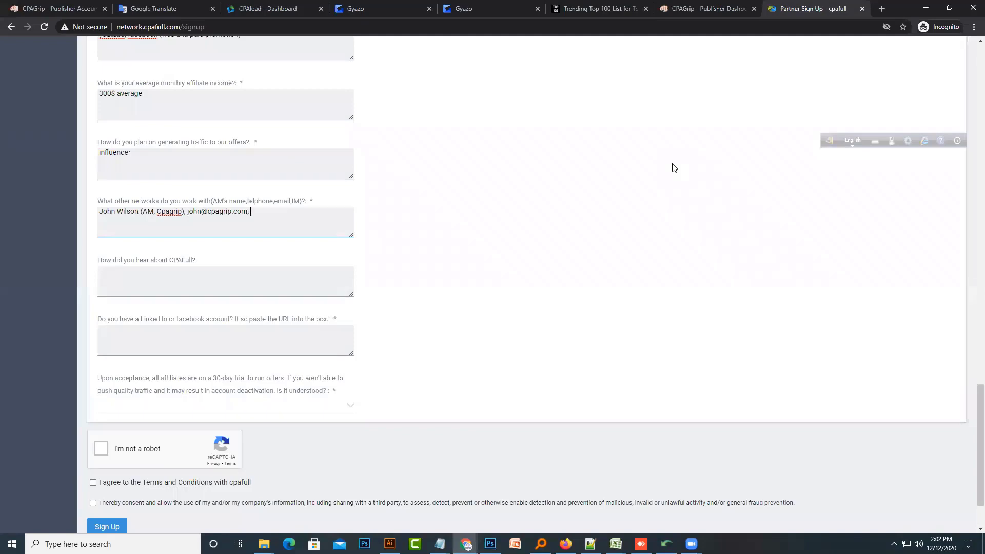
click(749, 6)
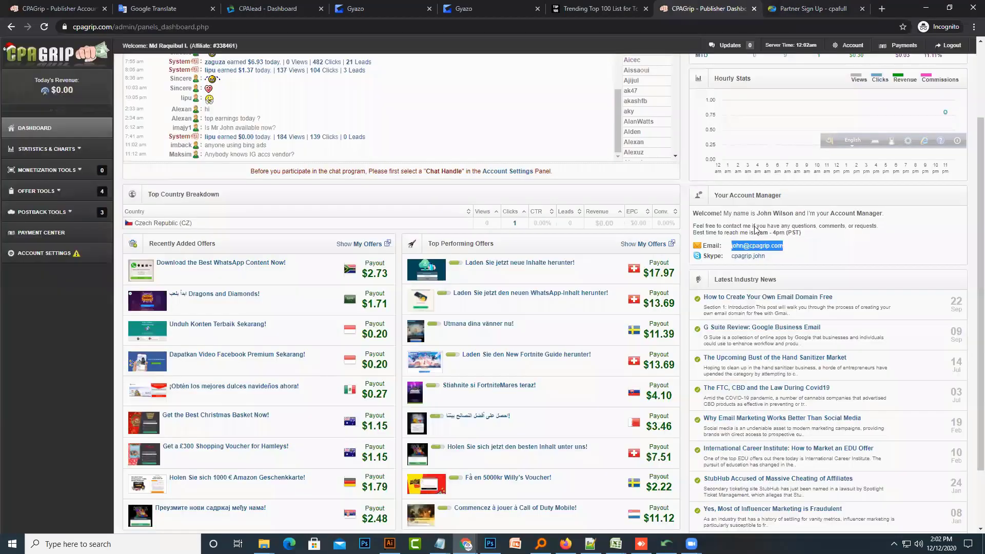
drag(774, 256, 731, 256)
key(ctrl+c)
key(ctrl+Tab)
key(ctrl+v)
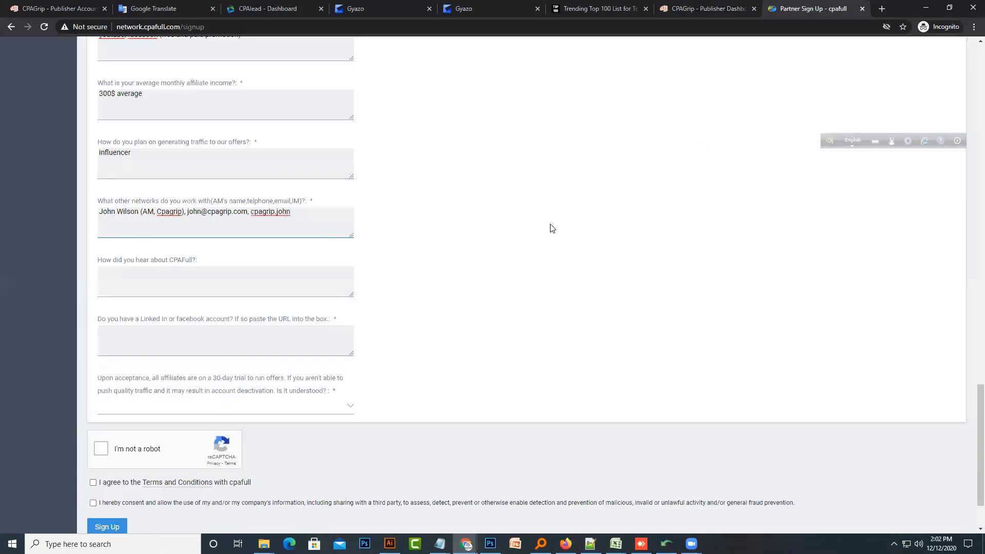
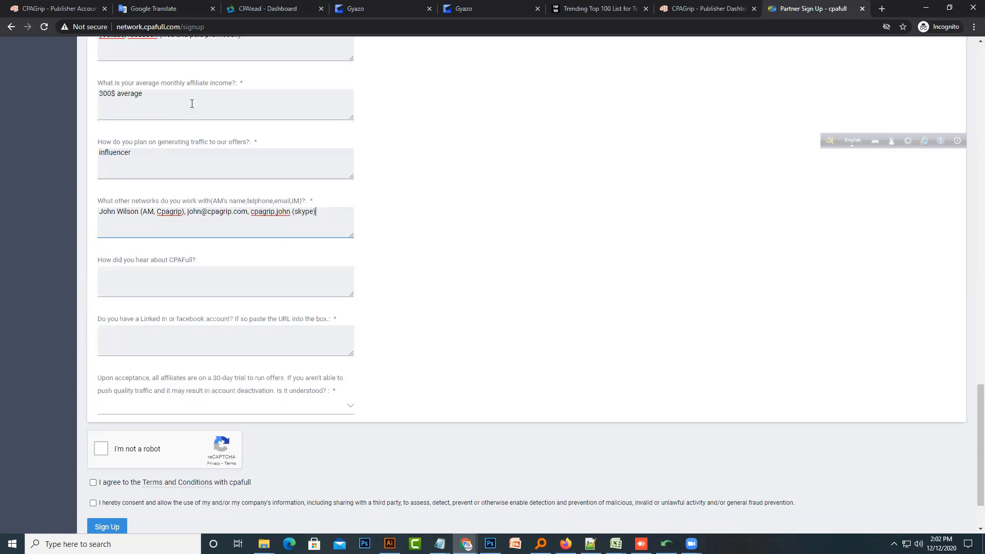
Step: Answer 'youtube' for how you heard about CPAFull, then start the Facebook page URL field
click(121, 272)
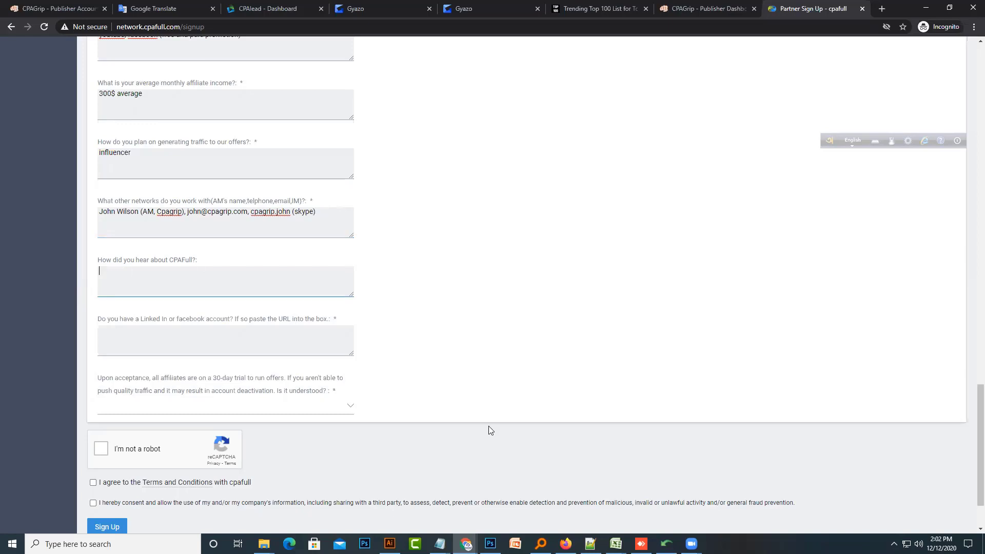
text(youtuv)
scroll(234, 231, down, 2)
click(260, 262)
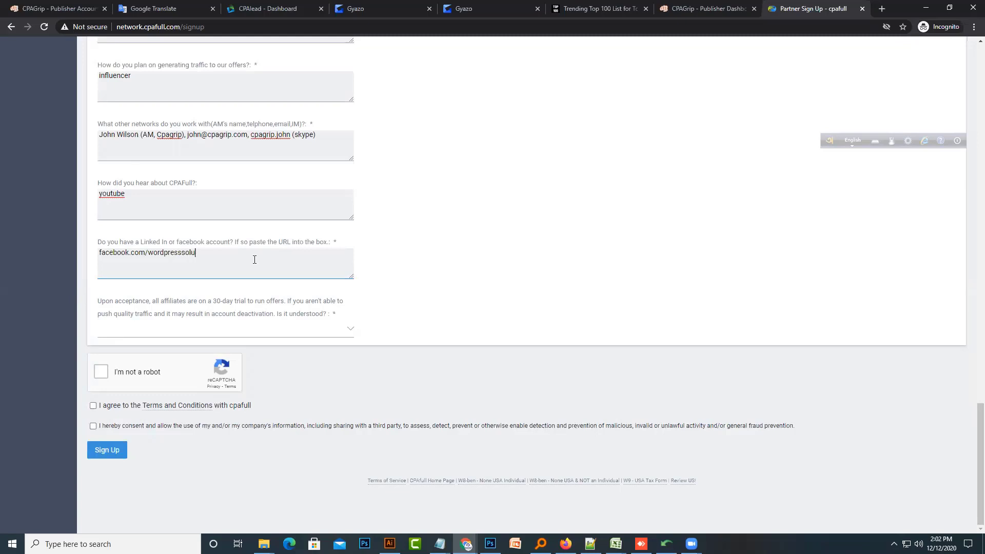
Step: Pass the reCAPTCHA by selecting the motorcycle images
click(101, 372)
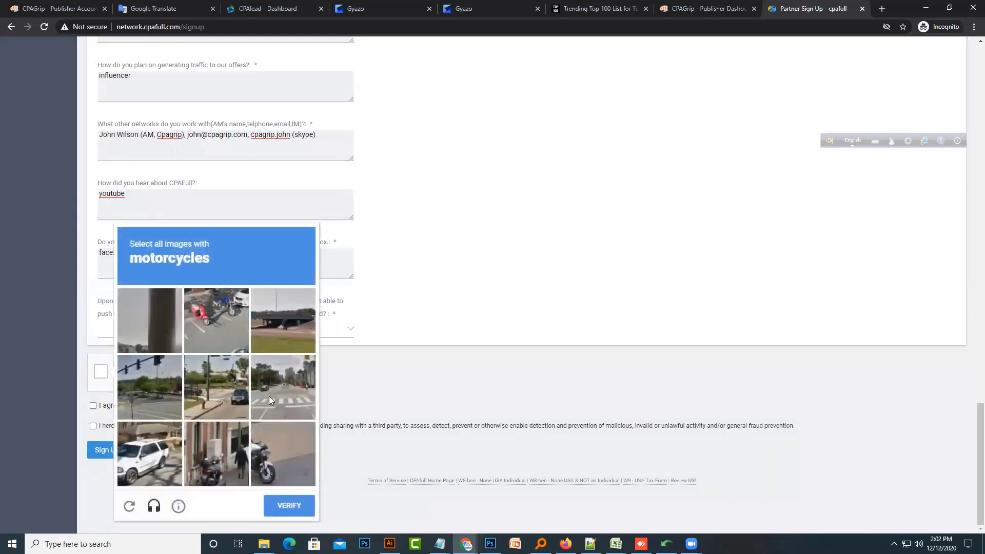
click(265, 463)
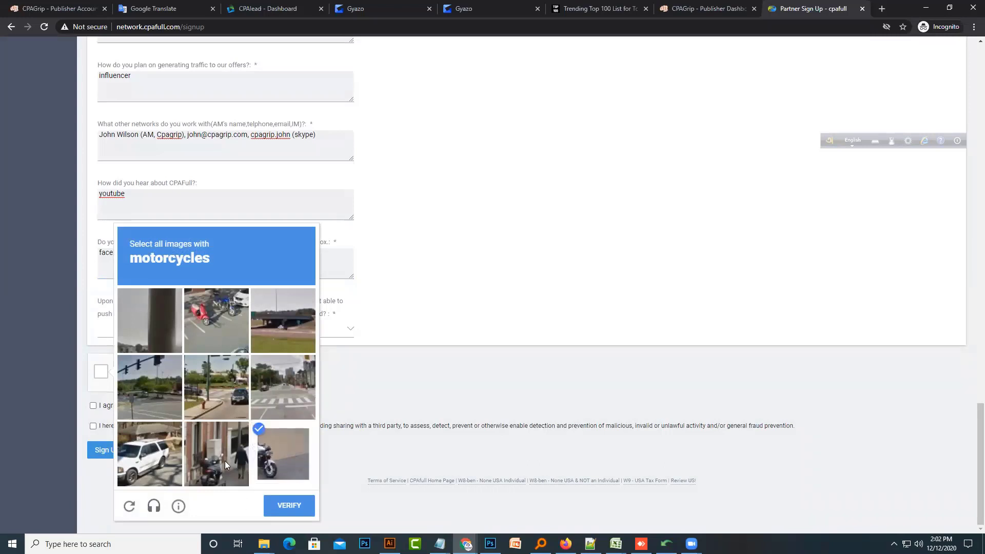
click(225, 460)
click(210, 312)
click(289, 505)
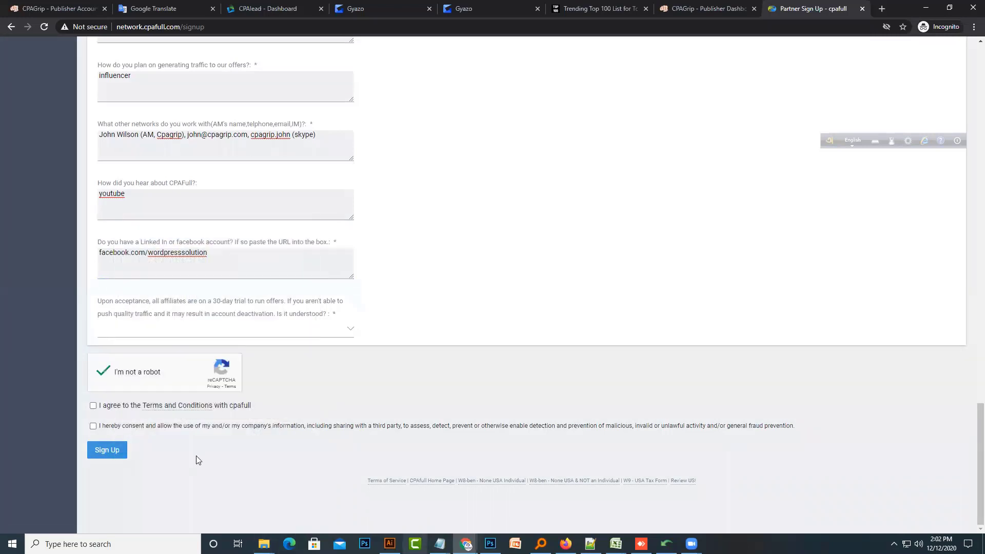
Step: Accept the terms and the fraud-prevention consent, then submit the sign-up application
click(94, 405)
click(94, 425)
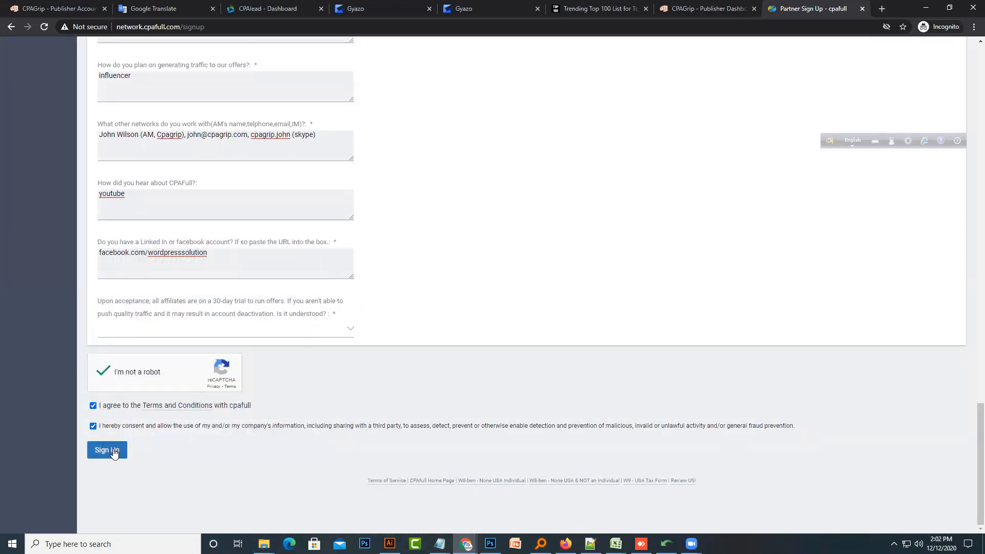
click(114, 450)
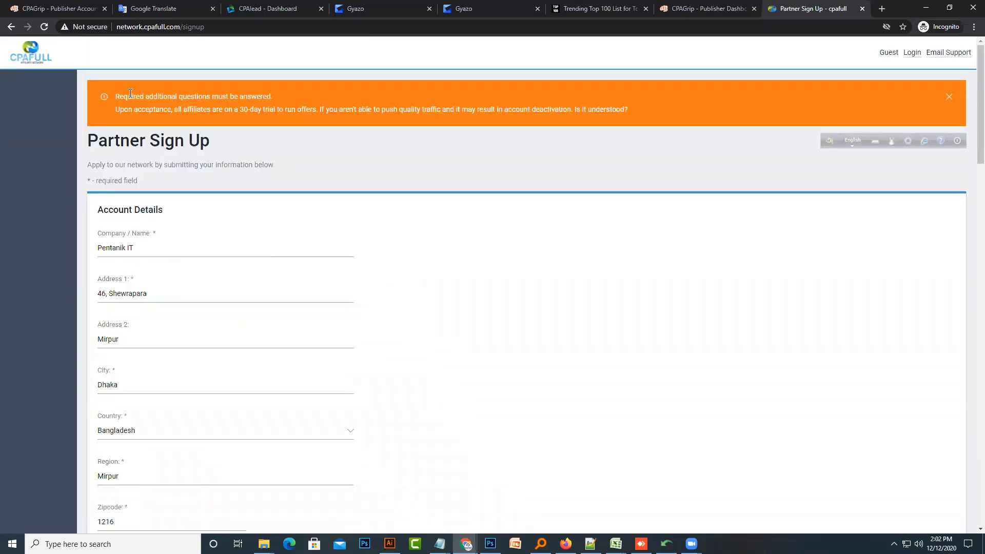
Step: Answer Yes to the 30-day trial 'Is it understood?' question
scroll(217, 281, down, 8)
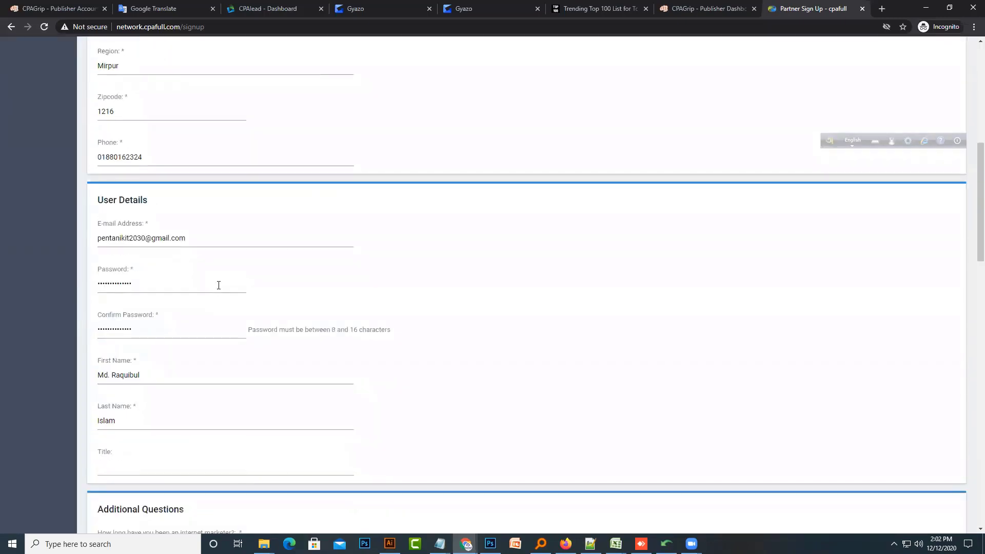
scroll(218, 285, down, 5)
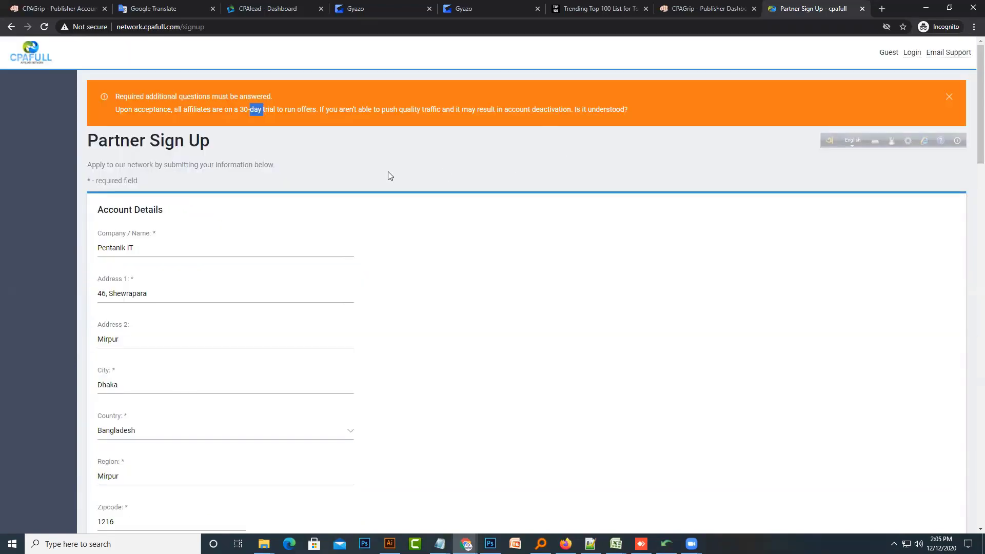
scroll(288, 205, down, 20)
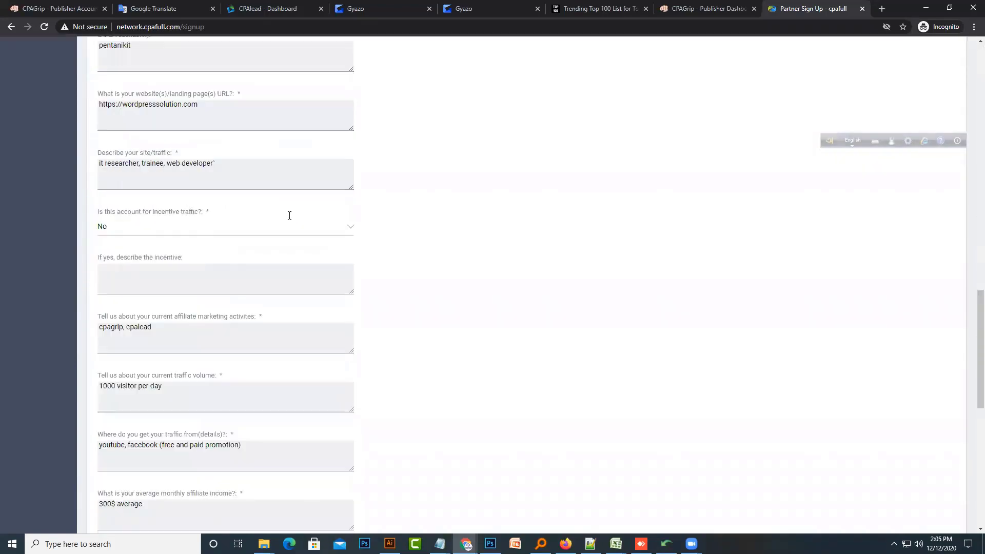
scroll(288, 219, down, 4)
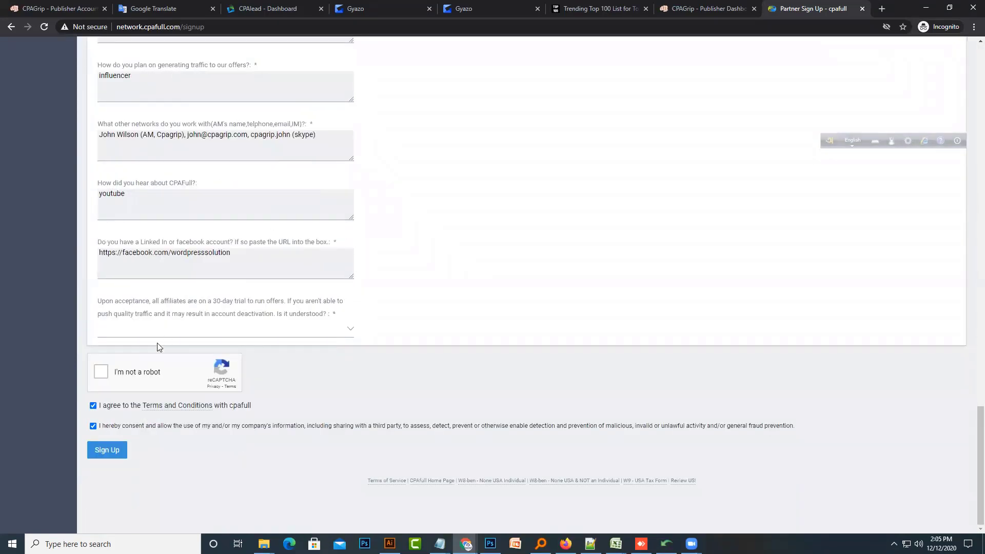
click(186, 331)
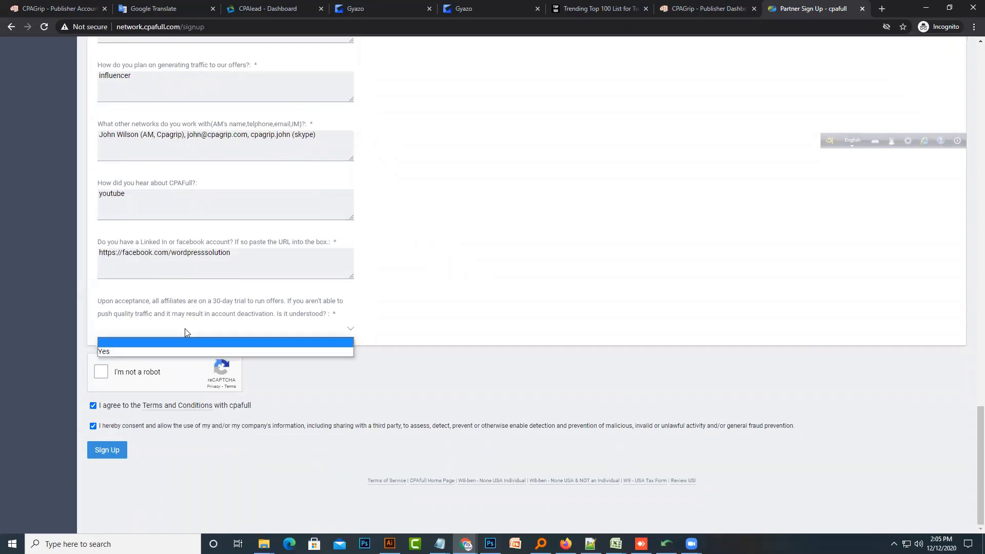
click(99, 305)
drag(99, 304, 337, 317)
click(311, 333)
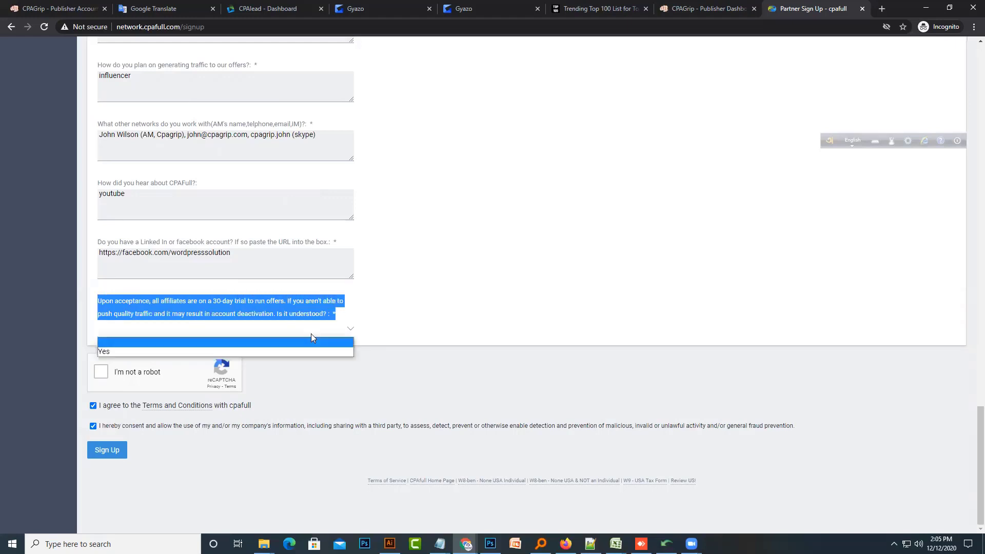
click(192, 349)
Step: Redo the reCAPTCHA by picking the traffic-light, vehicle and crosswalk images
click(167, 382)
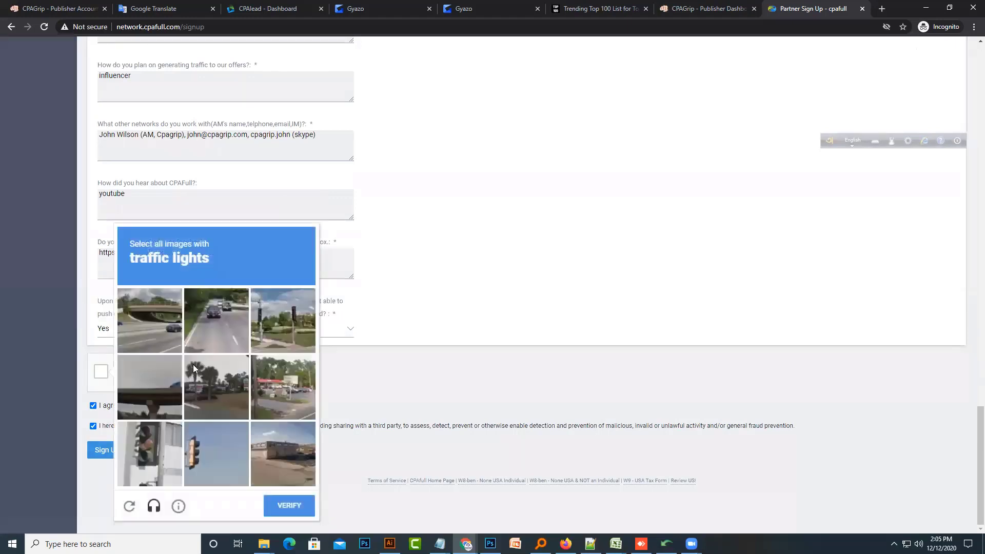
click(154, 320)
click(215, 314)
click(218, 440)
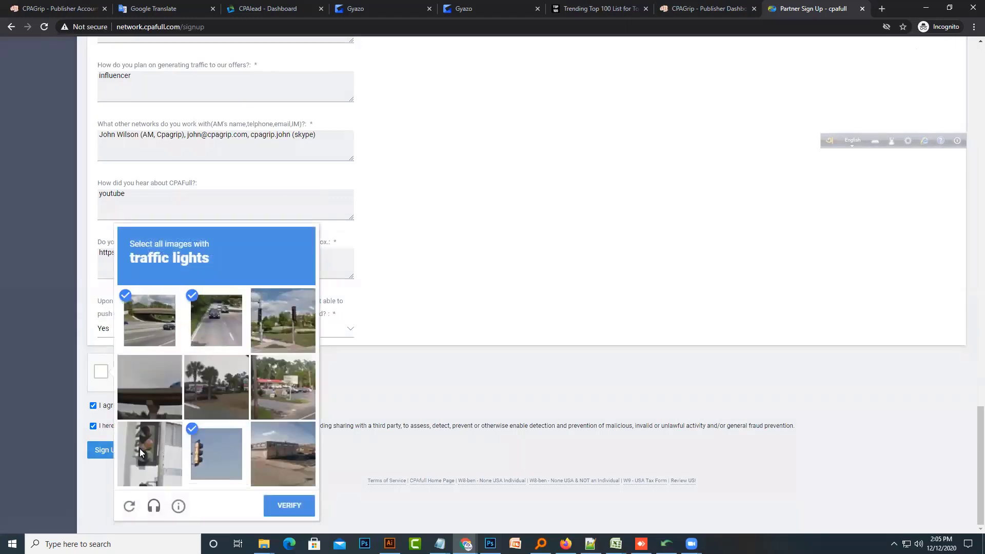
click(139, 448)
click(280, 504)
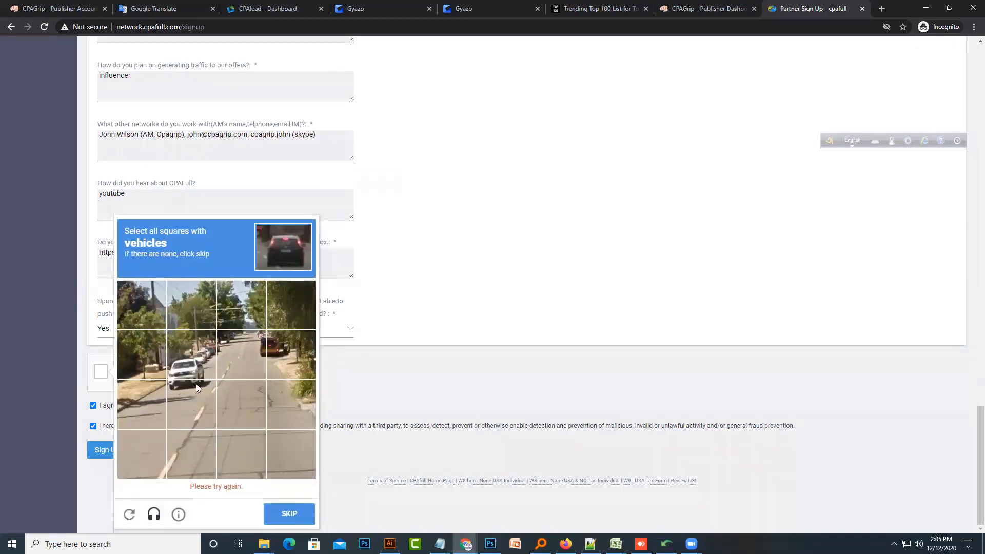
click(193, 361)
click(181, 403)
click(269, 360)
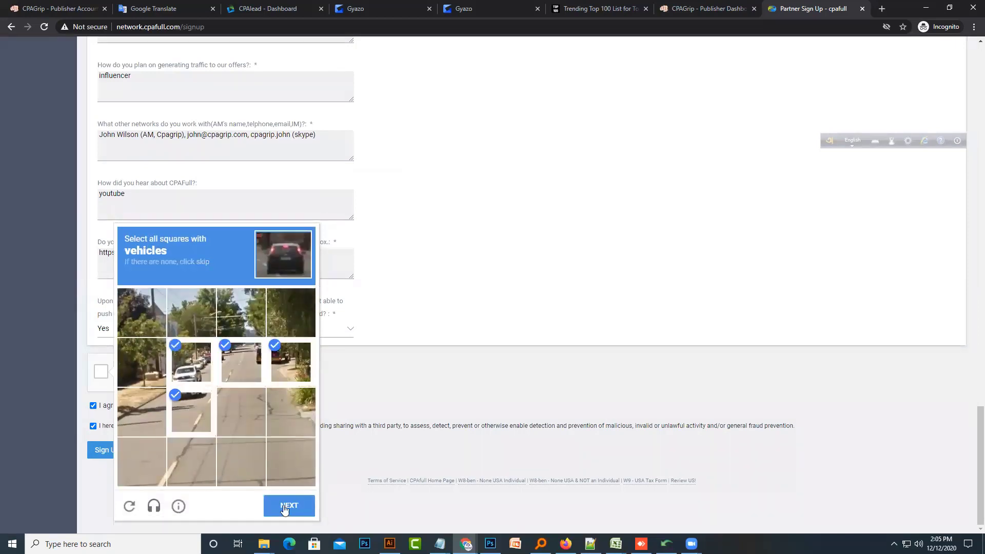
click(293, 504)
click(157, 307)
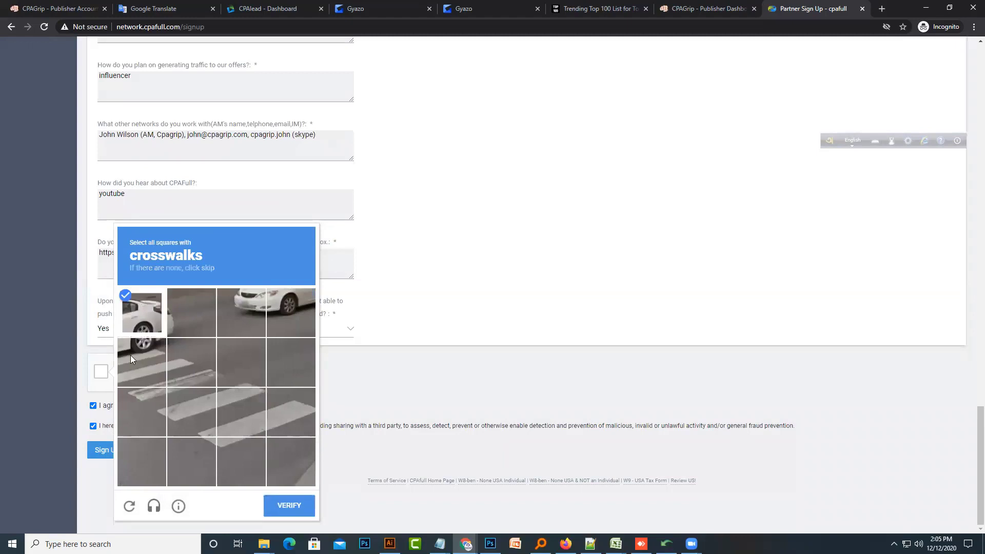
click(130, 355)
click(241, 312)
click(283, 313)
click(288, 498)
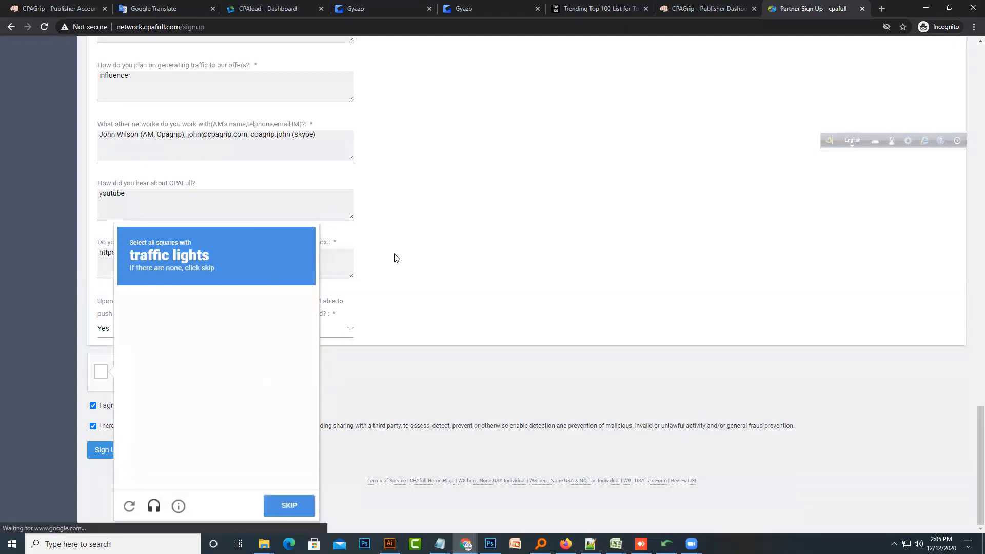
Step: Finish the traffic-light and vehicle challenges and submit the application for review
click(142, 413)
click(191, 412)
click(241, 412)
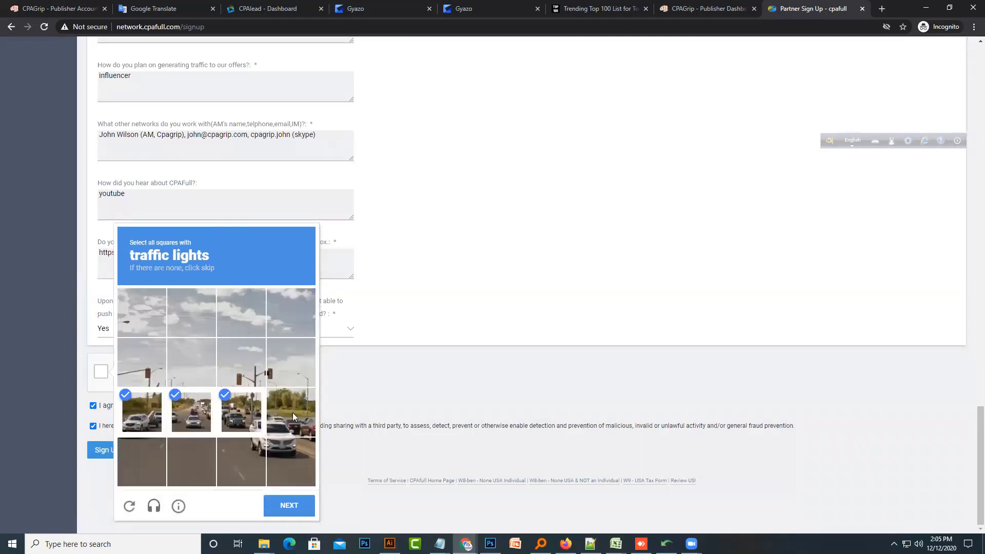
click(293, 412)
click(291, 460)
click(248, 451)
click(306, 508)
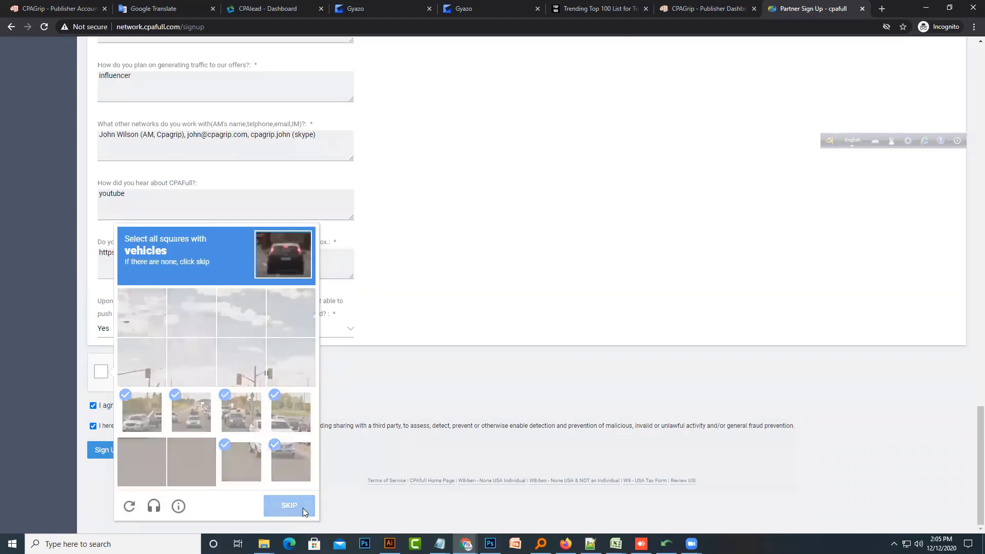
click(190, 445)
click(195, 415)
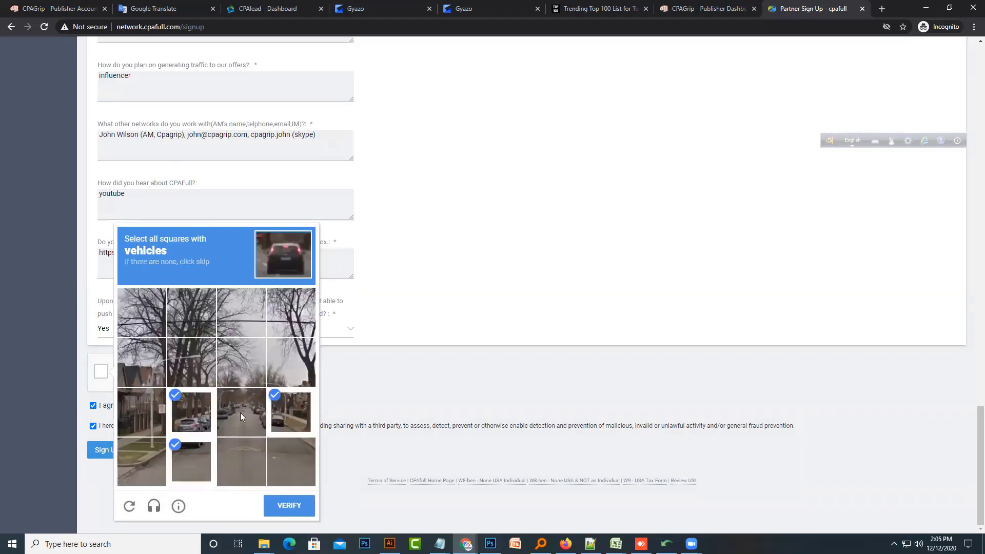
click(240, 413)
click(289, 505)
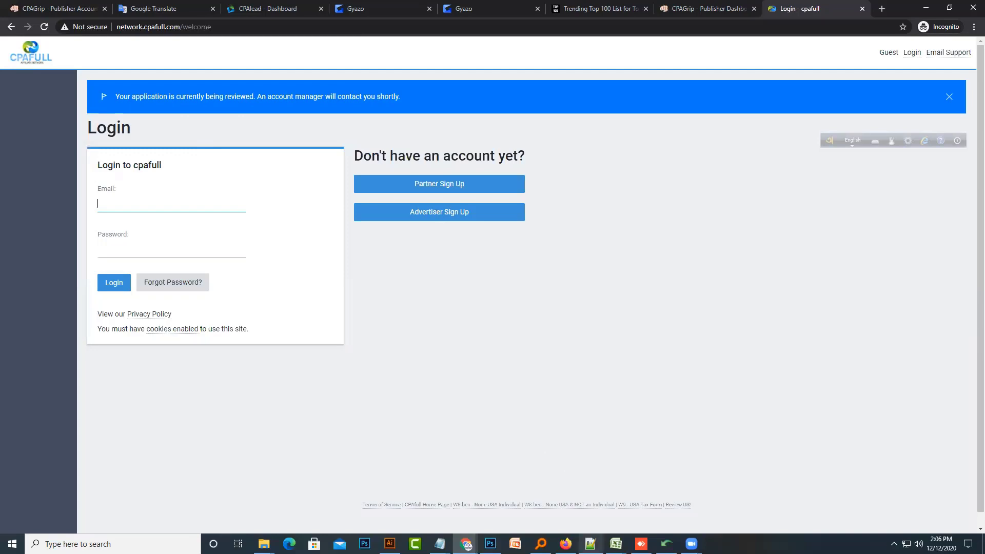
Step: Log in to CPAFULL with the new account's e-mail and password, getting 'Cannot login. Account pending.'
click(565, 544)
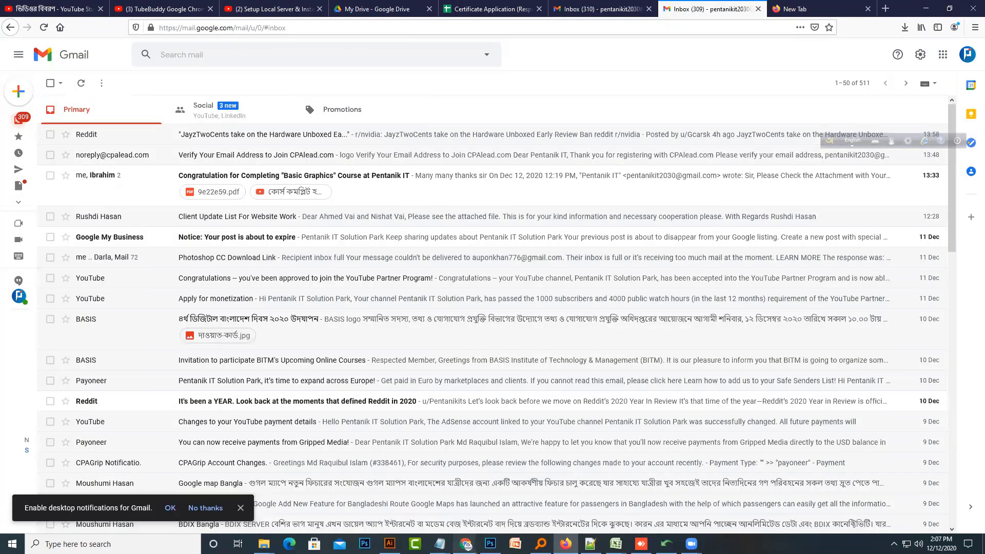
mouse_move(466, 543)
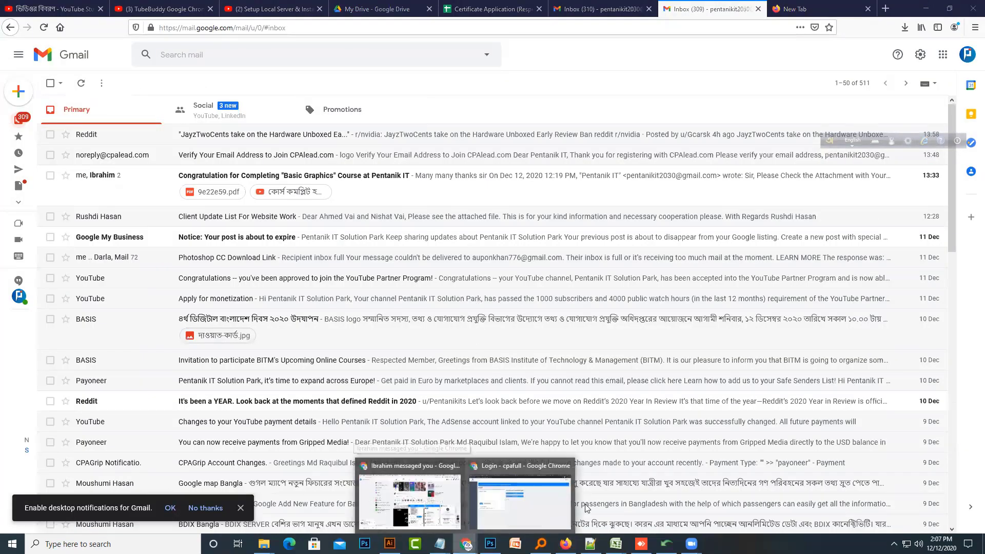
click(519, 501)
click(195, 207)
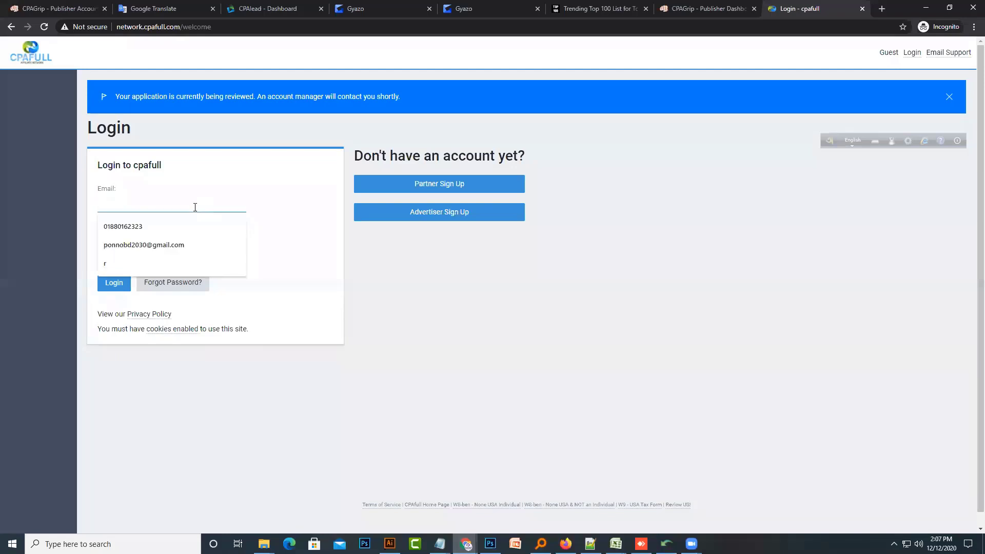
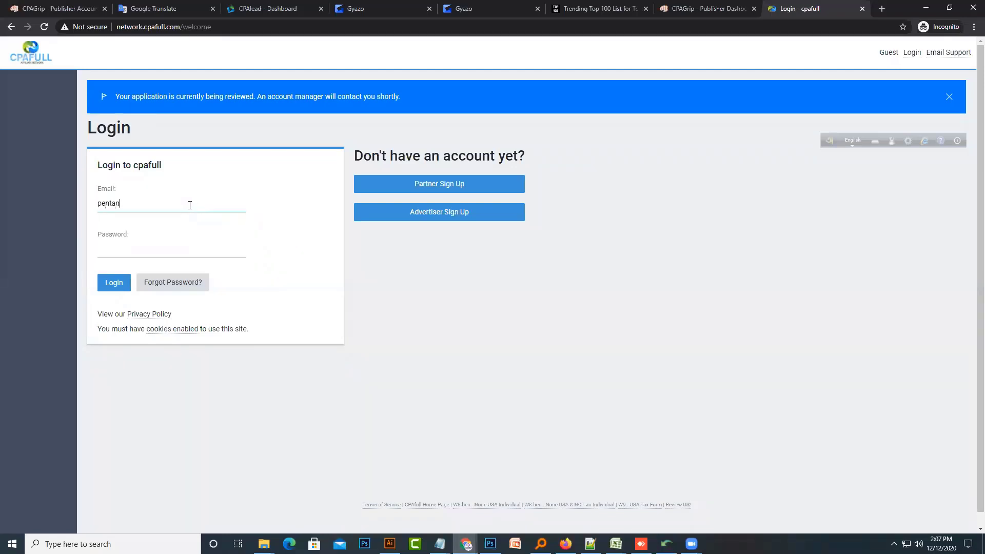
key(Tab)
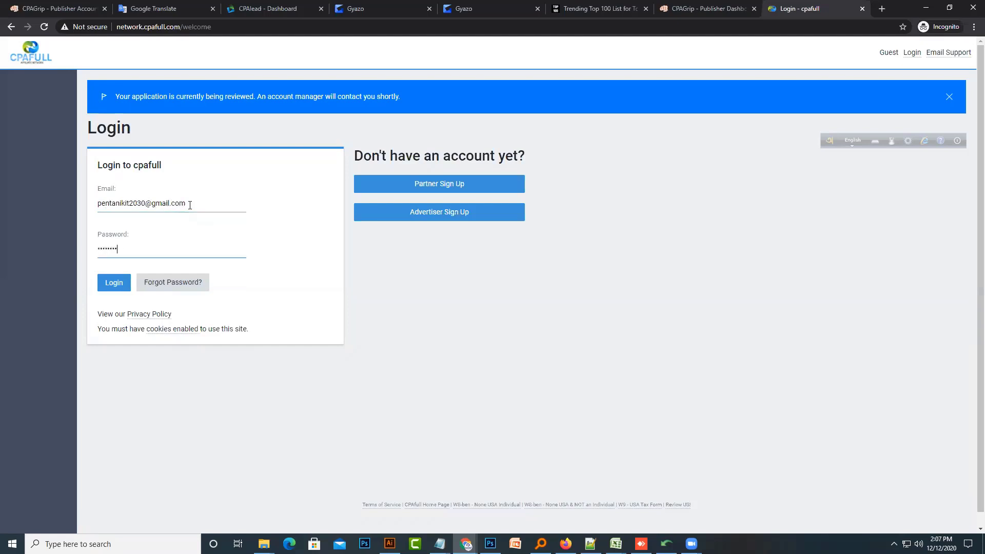
key(Return)
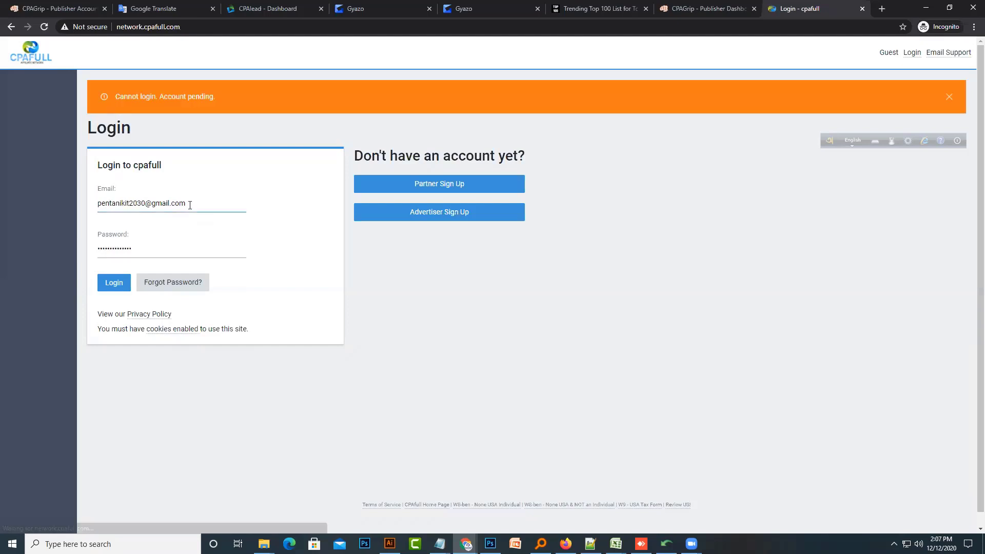
triple_click(120, 95)
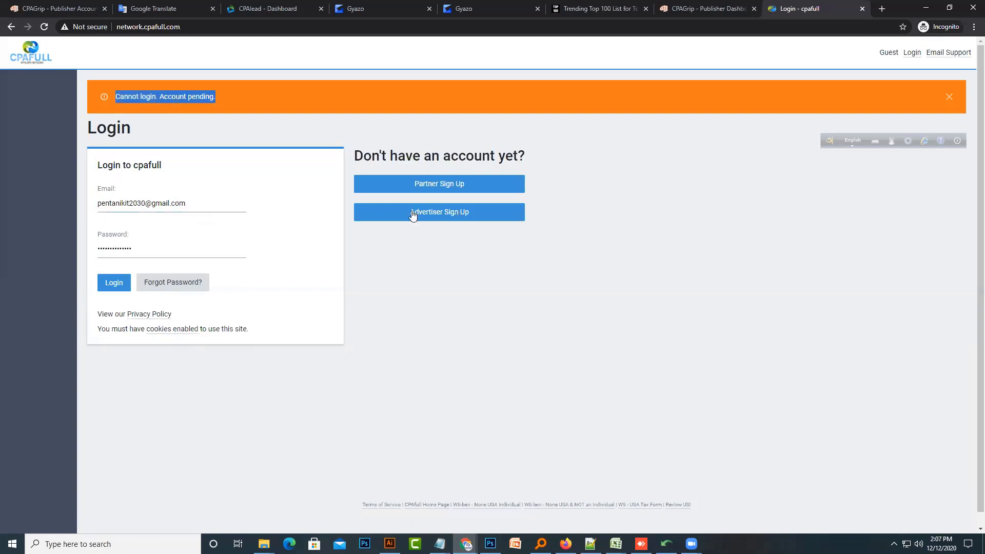
Step: Search for 'adworkmedia' in a new incognito tab
click(882, 9)
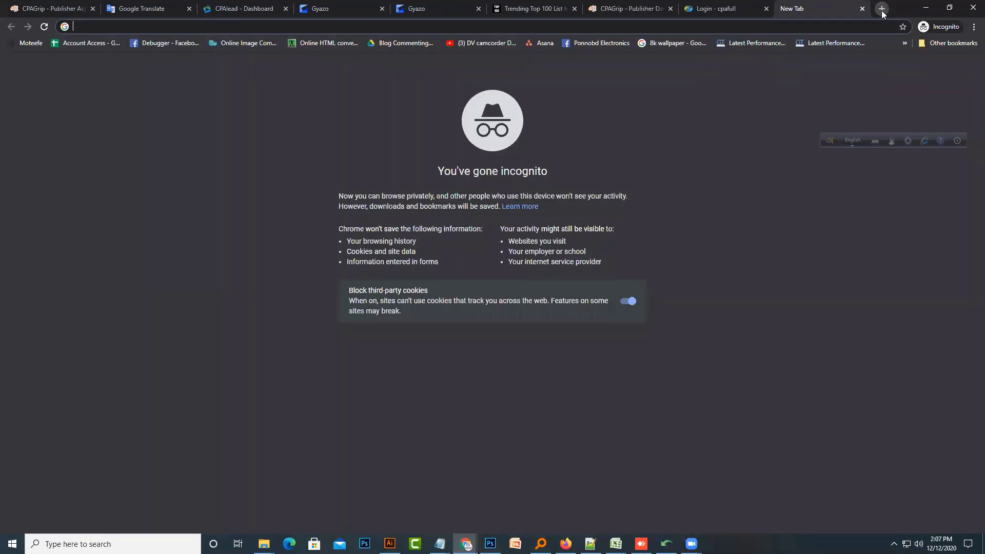
text(andw)
key(BackSpace)
key(BackSpace)
key(BackSpace)
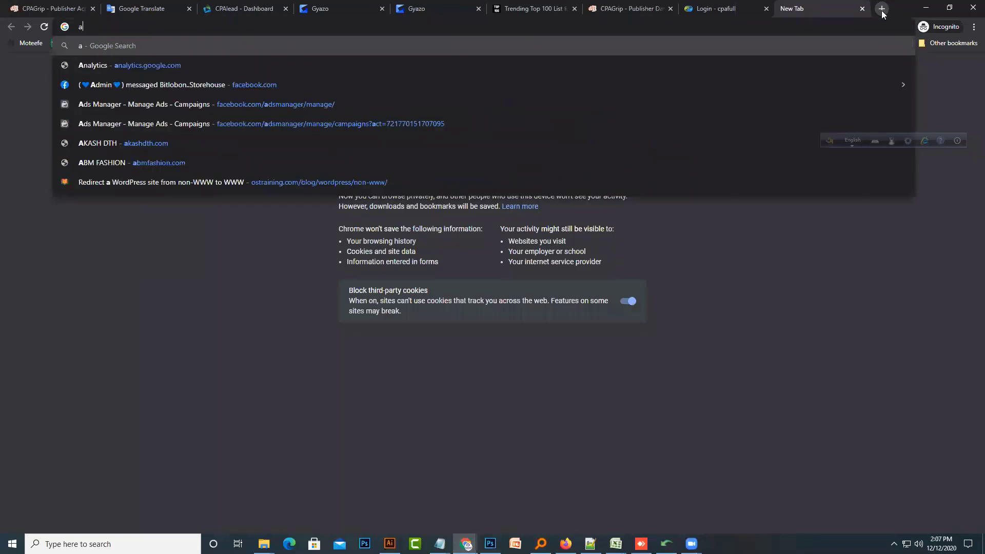
text(dwordm)
key(BackSpace)
key(BackSpace)
text(kmedia)
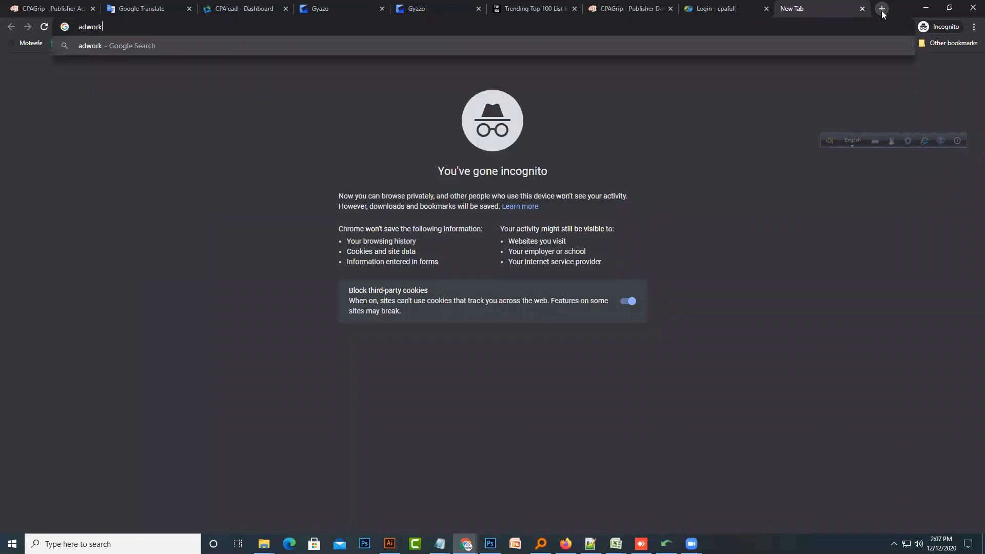
key(Return)
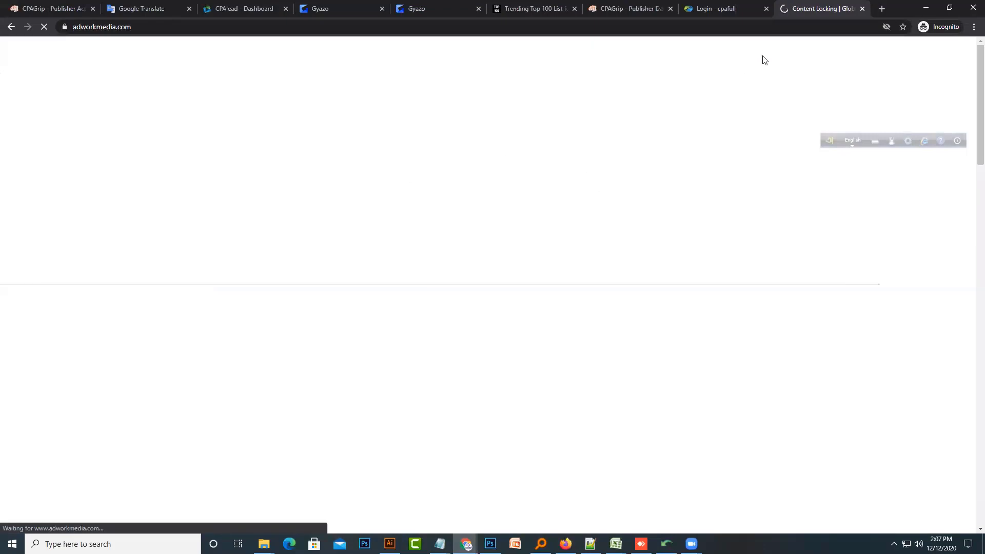
Step: On adworkmedia.com, find the PUBLISHERS section and open Quick Sign Up
scroll(513, 287, down, 5)
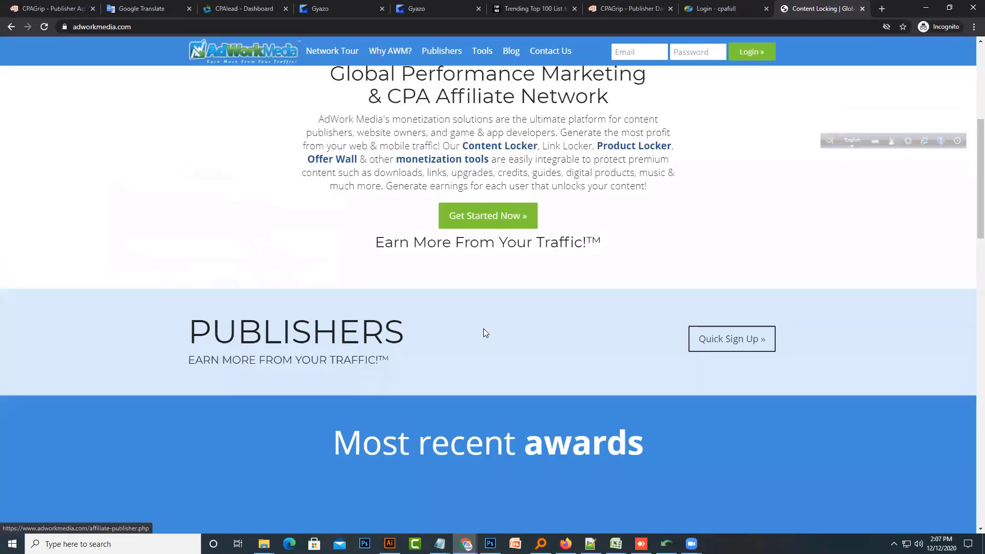
scroll(483, 329, up, 4)
scroll(483, 329, up, 1)
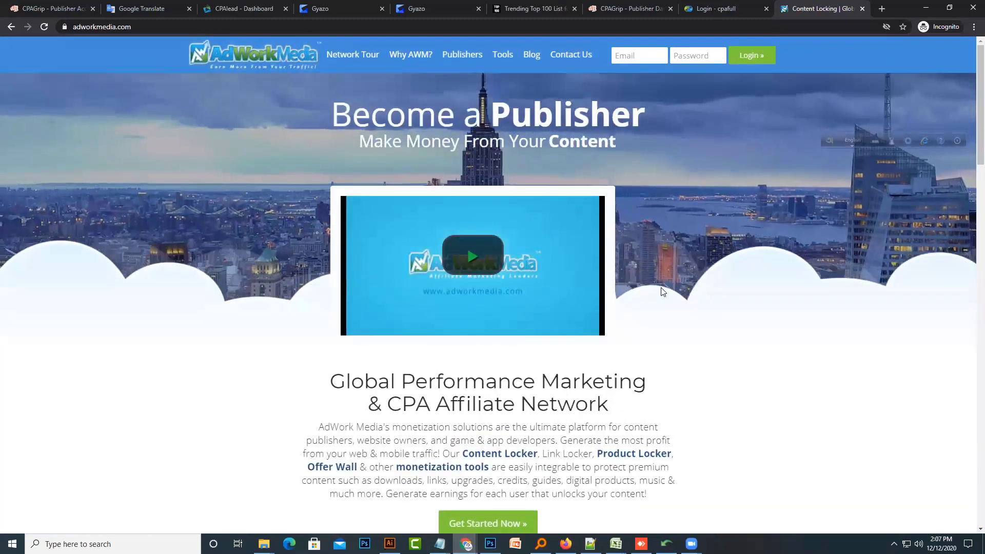
scroll(667, 282, down, 5)
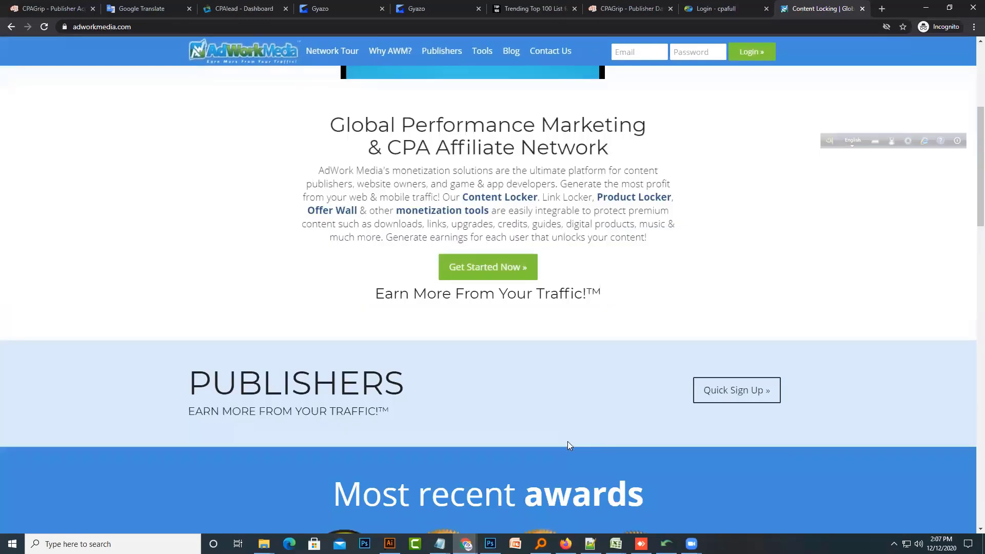
scroll(566, 441, down, 6)
scroll(672, 461, up, 11)
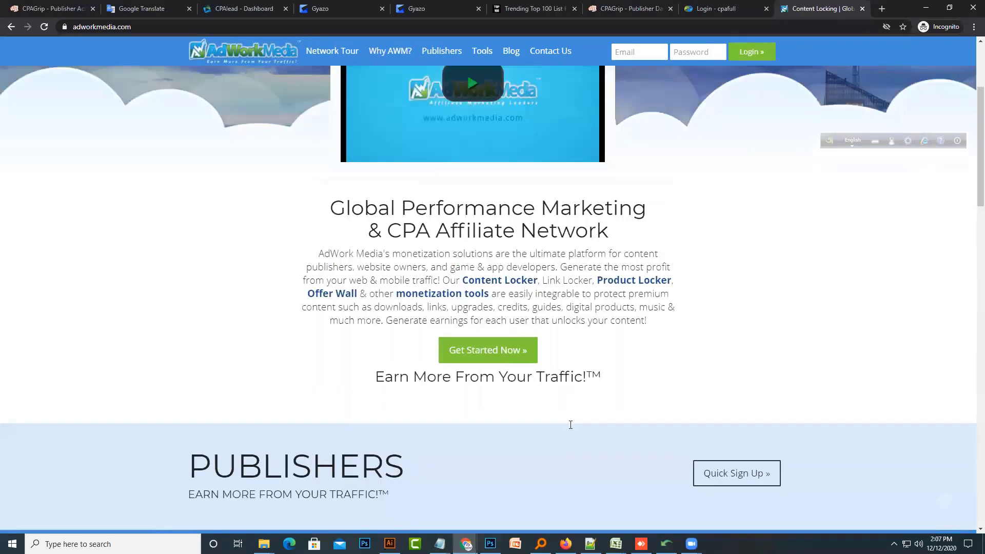
scroll(673, 462, down, 4)
click(702, 442)
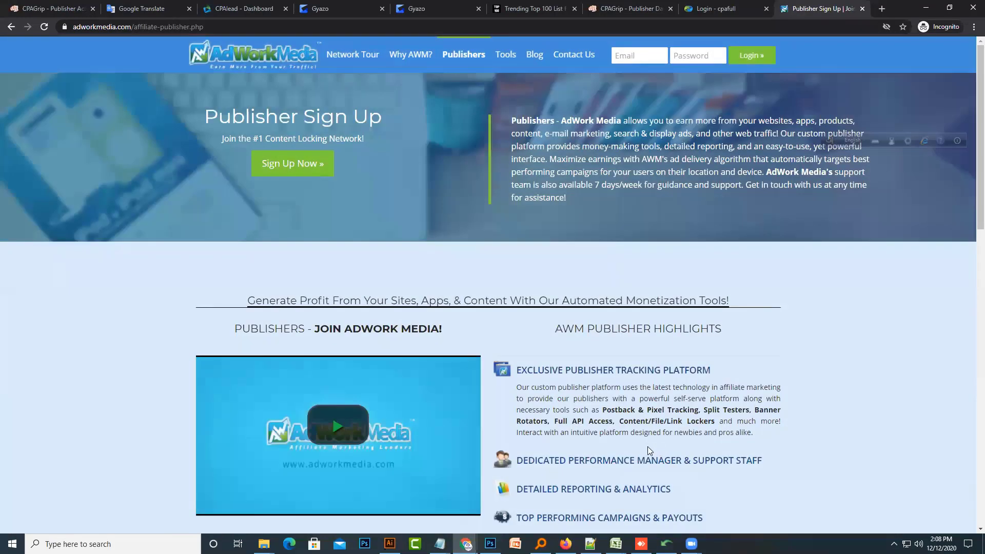
Step: Fill in the publisher's first name, last name, e-mail address and password
scroll(647, 447, down, 5)
scroll(477, 364, up, 1)
click(493, 390)
click(360, 218)
text(Pentanik)
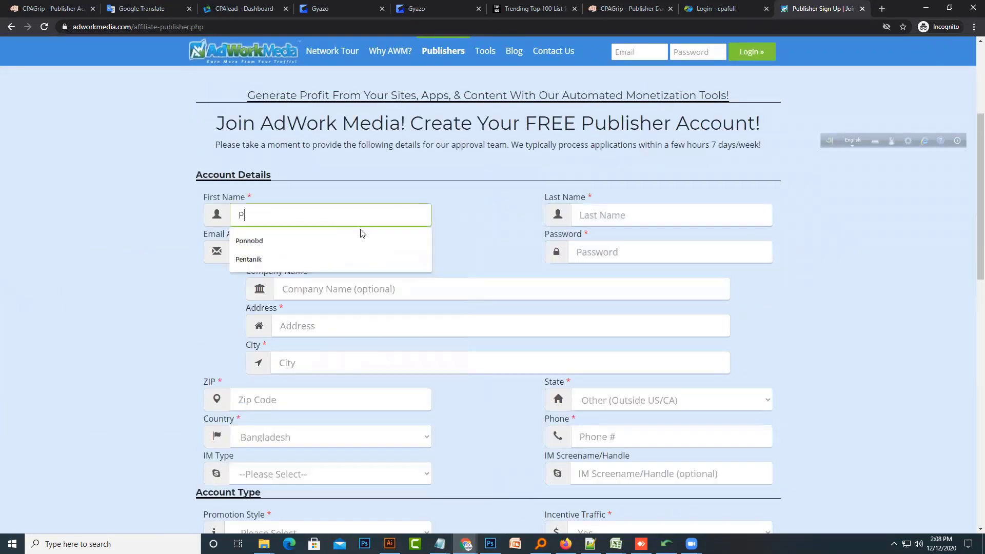
key(Tab)
text(IT)
key(Tab)
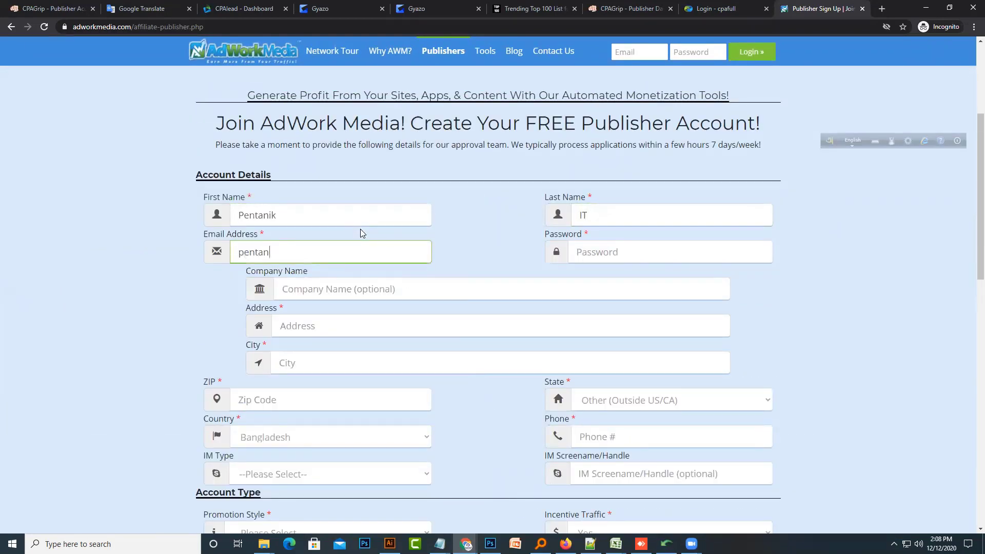
key(Tab)
text(**************)
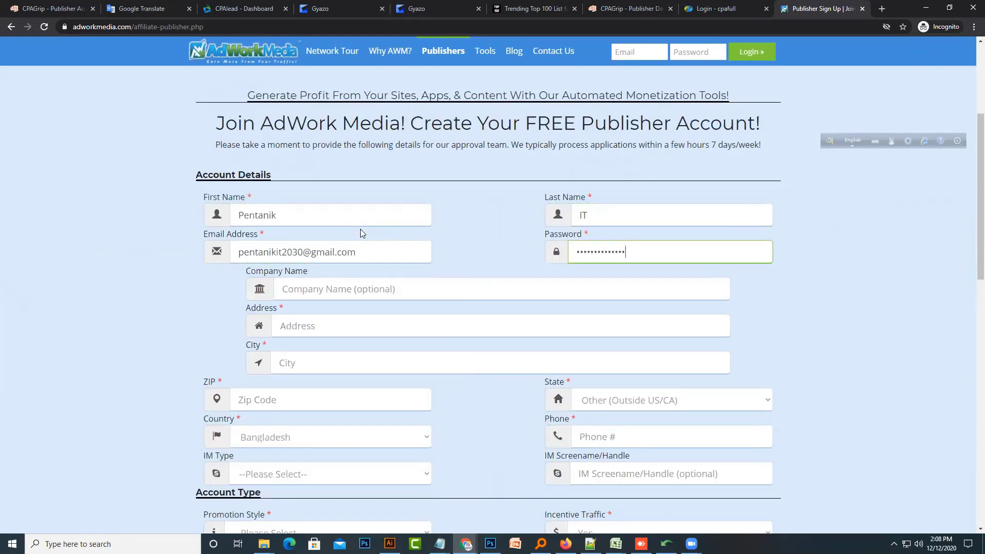
Step: Fill in the street address, without the floor note, plus the city and ZIP code
key(Tab)
key(Tab)
text(46)
click(365, 352)
drag(350, 327, 398, 327)
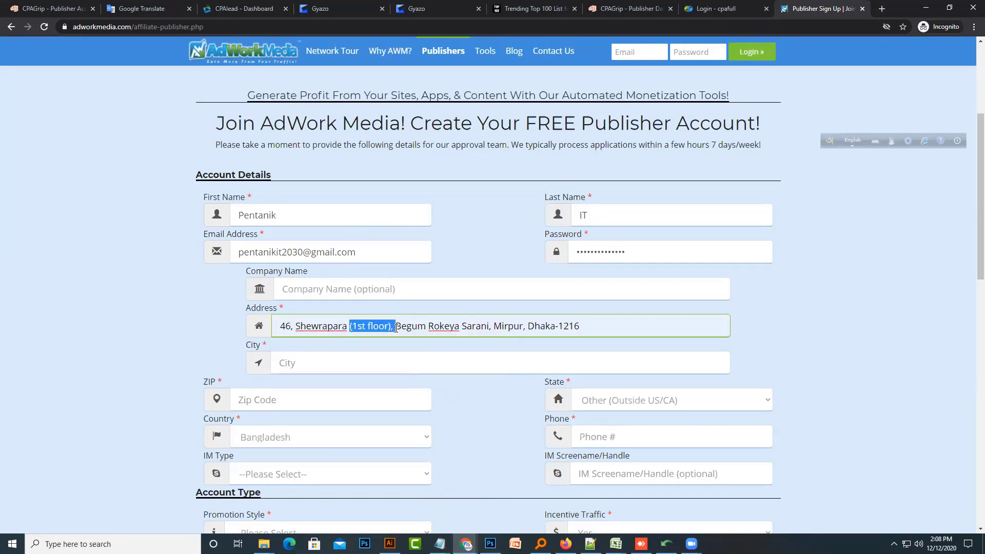
key(BackSpace)
key(Tab)
text(Dhaka)
key(Tab)
text(1216)
key(Tab)
Step: Leave the state unchanged and enter the phone number
click(616, 400)
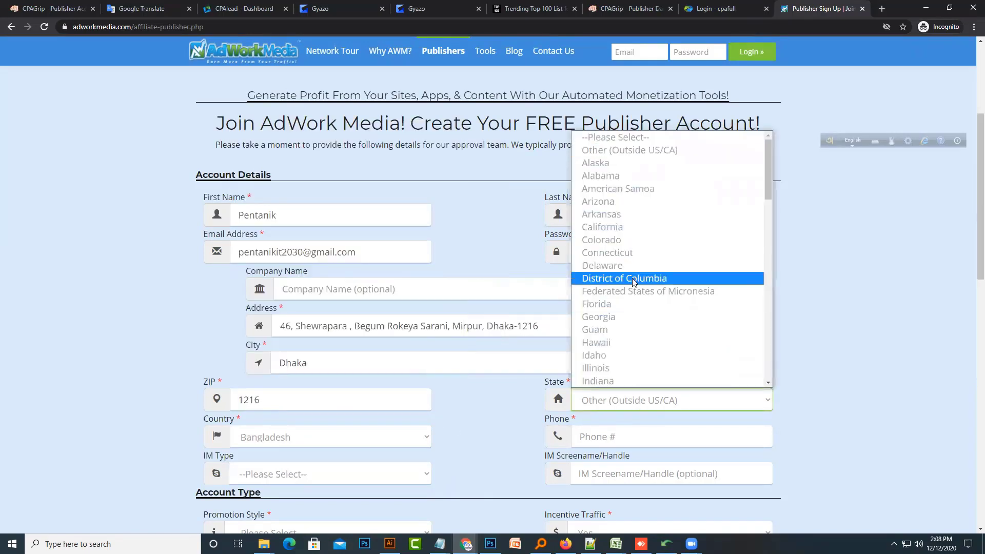
scroll(620, 255, down, 10)
scroll(620, 255, up, 10)
click(488, 422)
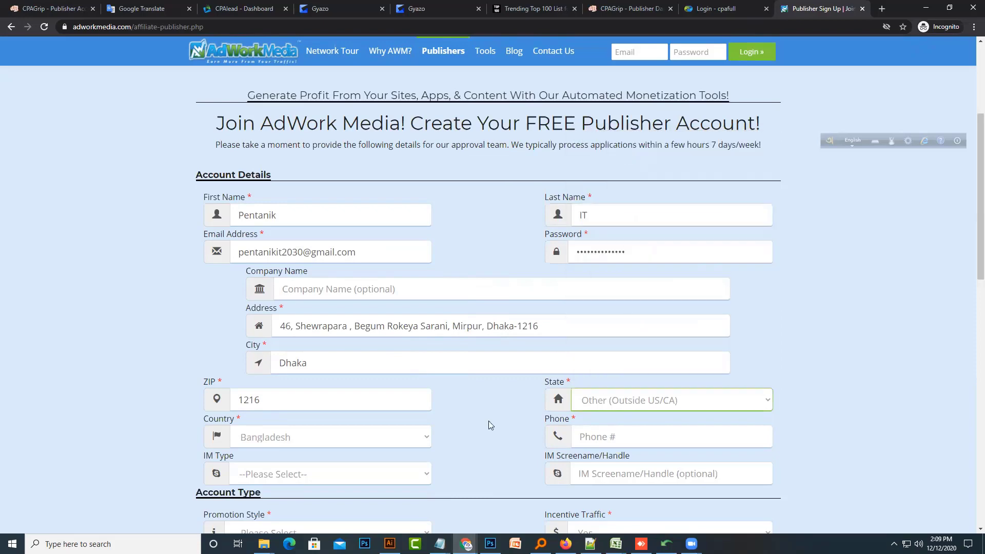
click(410, 437)
click(592, 435)
Step: Set Incentive Traffic to No and Promotion Style to Website
click(464, 481)
scroll(464, 481, down, 2)
scroll(465, 481, down, 3)
click(666, 276)
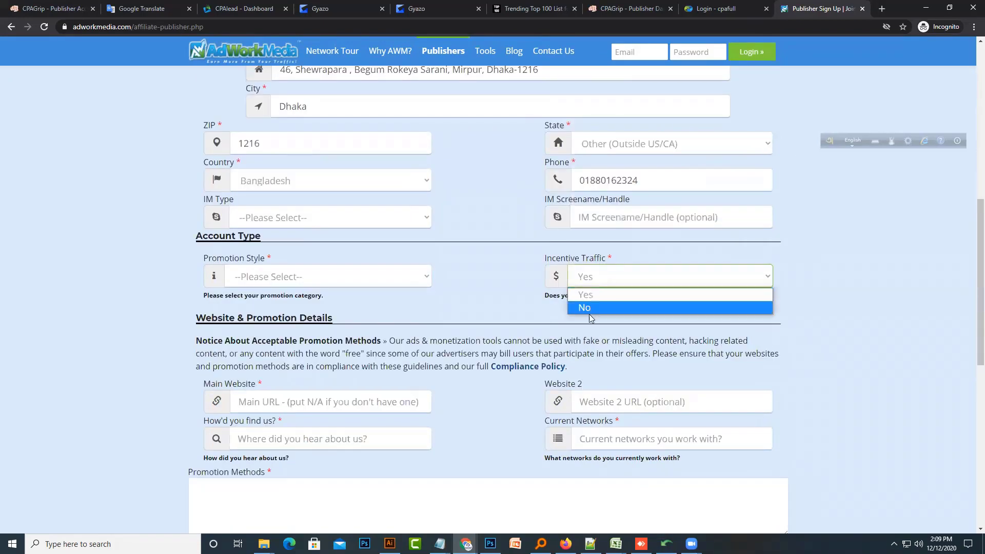
double_click(662, 306)
click(328, 277)
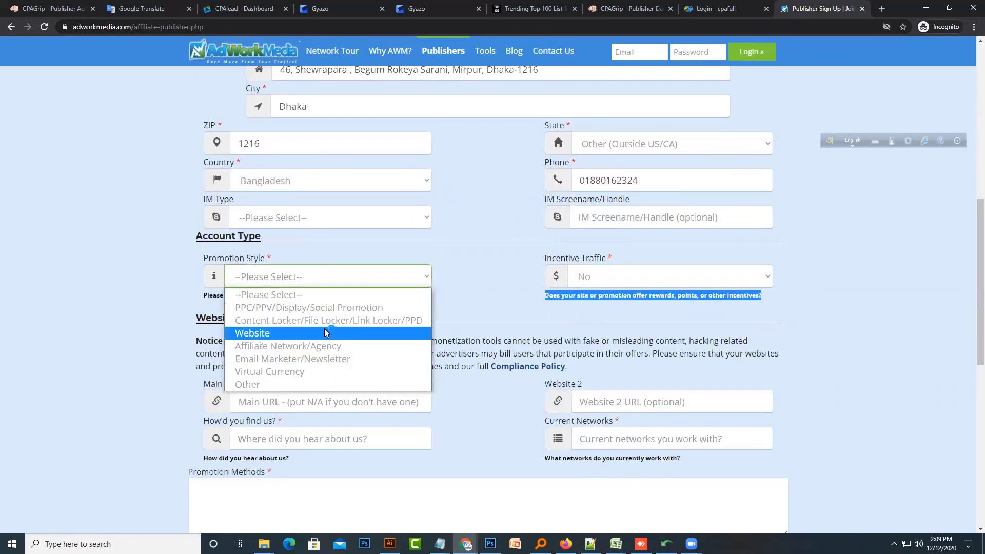
click(326, 333)
scroll(314, 308, down, 2)
click(318, 300)
text(www.wordpresssolution.com)
key(Tab)
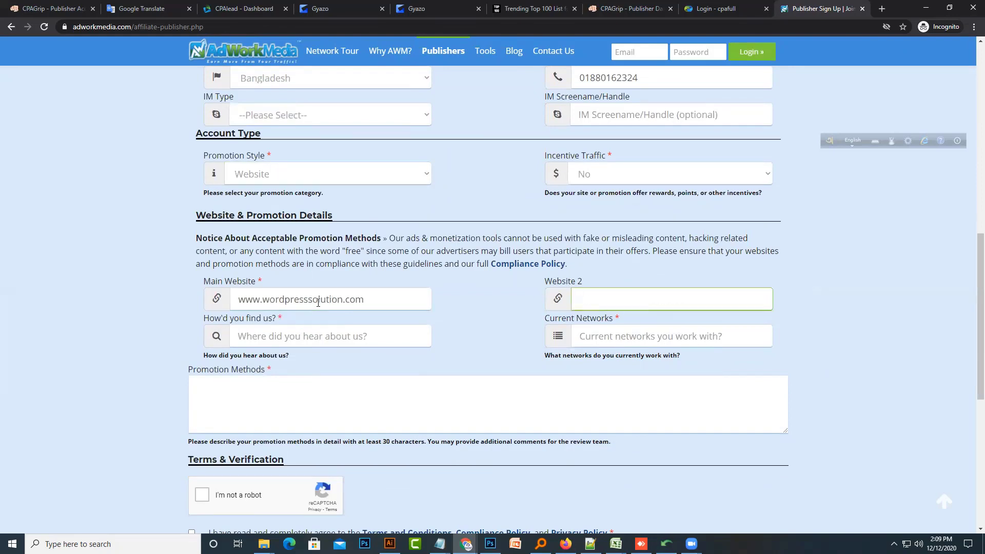
text(pentanikit.com)
Step: Answer how you found them with 'cpagrip, cpafull' and current networks with 'influencer,'
key(Tab)
key(Tab)
text(cpa)
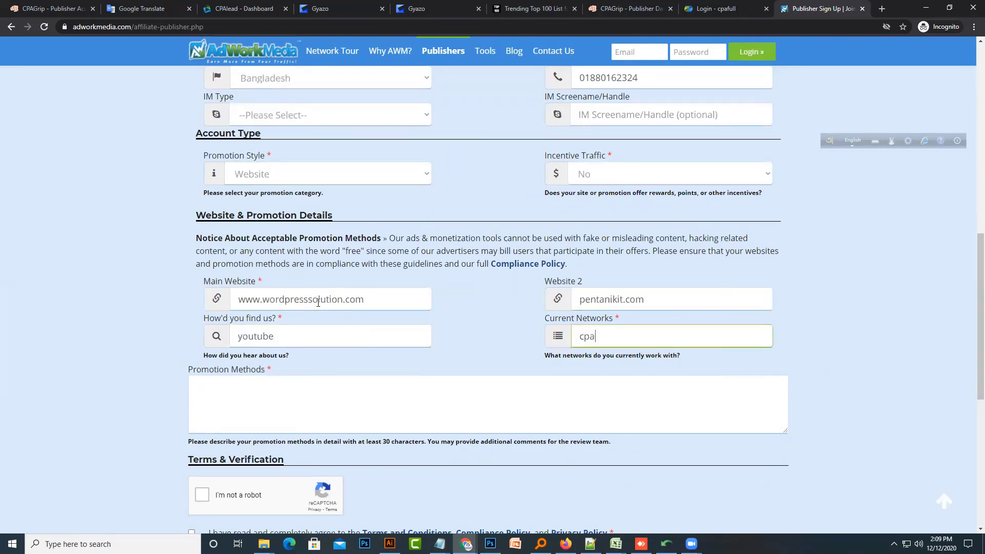
text(grip, cpagu)
key(BackSpace)
key(BackSpace)
text(full)
scroll(318, 302, down, 4)
key(Tab)
scroll(303, 268, up, 2)
text(infuencer,)
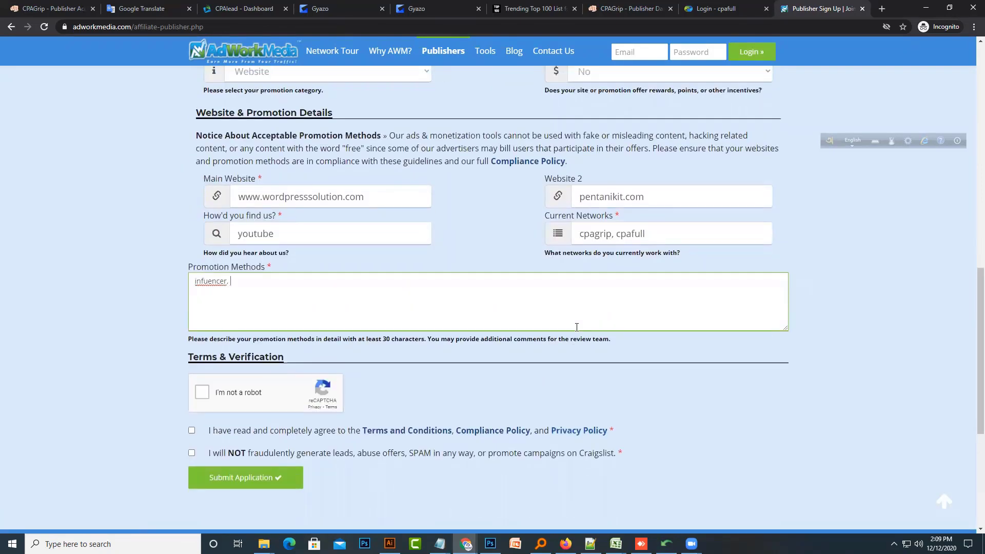
right_click(196, 284)
click(220, 292)
text(, social media, blog, article)
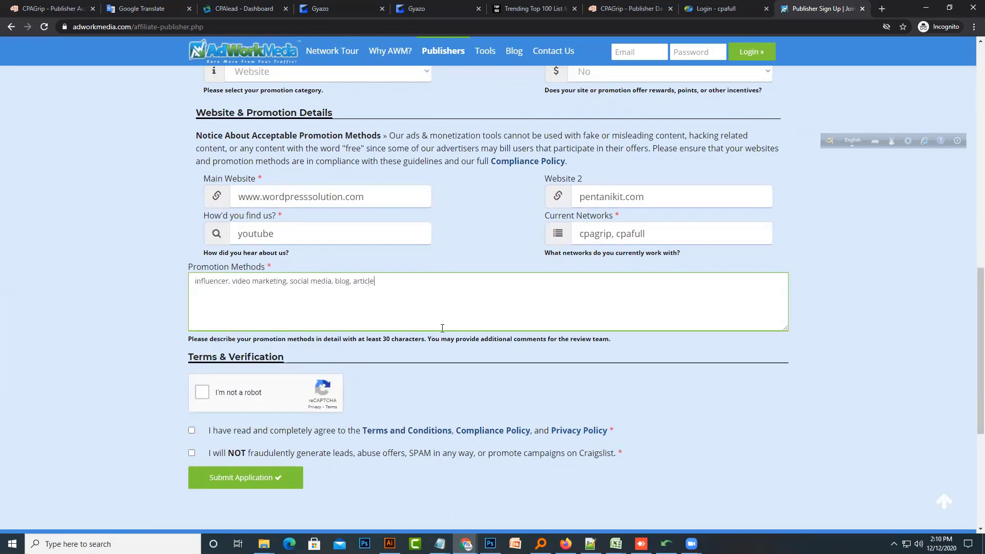
Step: Pass the image reCAPTCHA with the motorcycle tiles and submit the publisher application
click(202, 392)
click(222, 315)
click(271, 315)
click(321, 339)
click(370, 364)
click(371, 413)
click(369, 507)
click(321, 314)
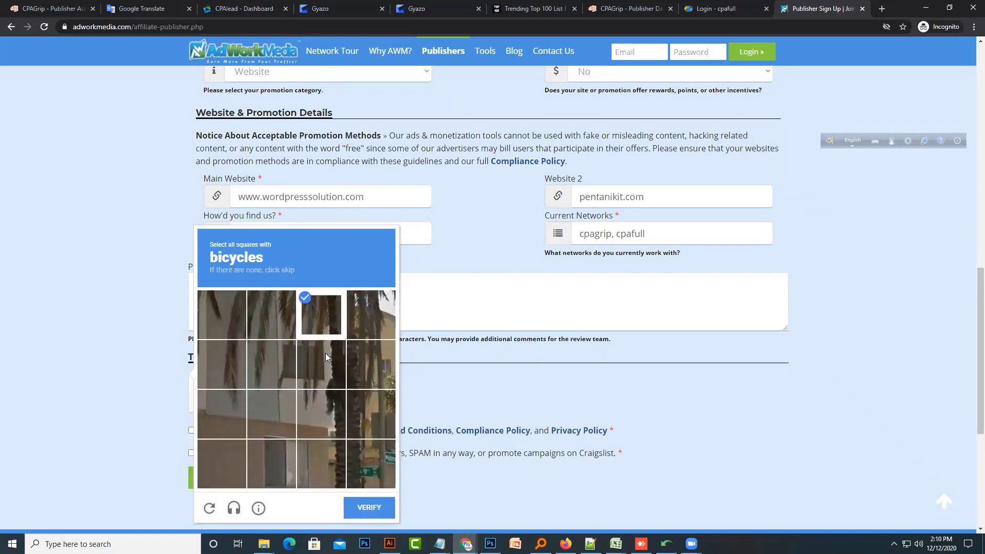
click(322, 323)
click(354, 505)
click(359, 508)
click(362, 391)
click(296, 392)
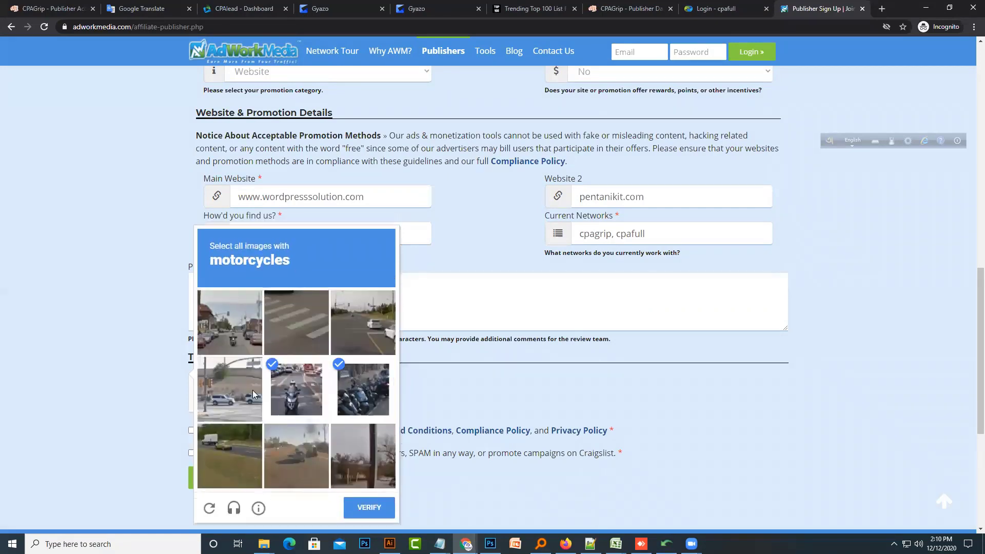
click(370, 507)
click(242, 475)
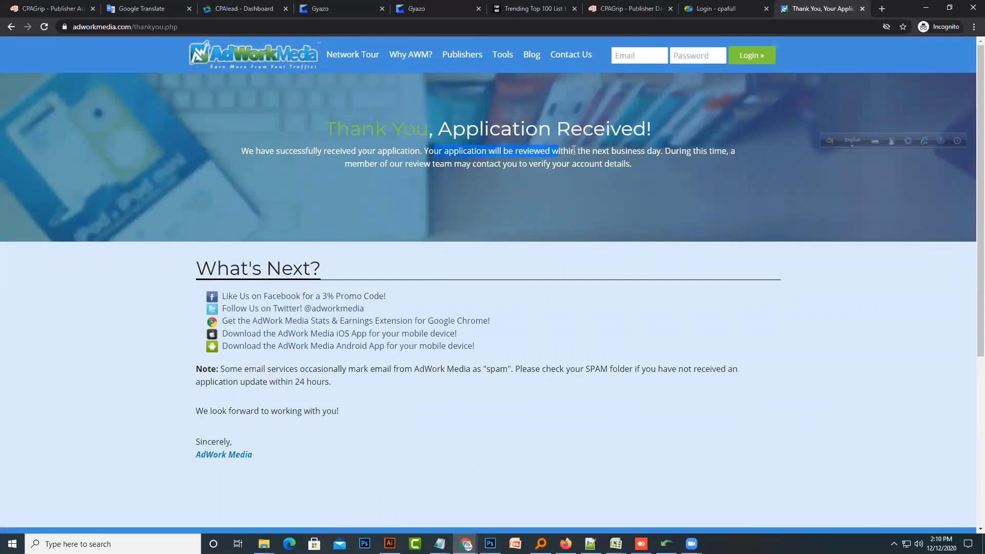
Step: Highlight the 'Thank You, Application Received' heading, scroll the confirmation, and open a new incognito tab
drag(722, 156, 329, 126)
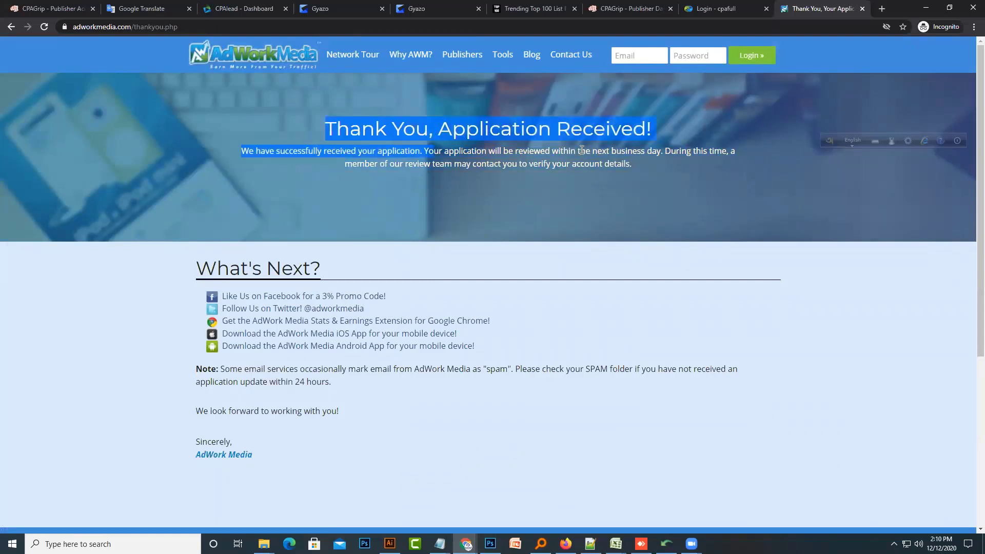
scroll(549, 70, down, 2)
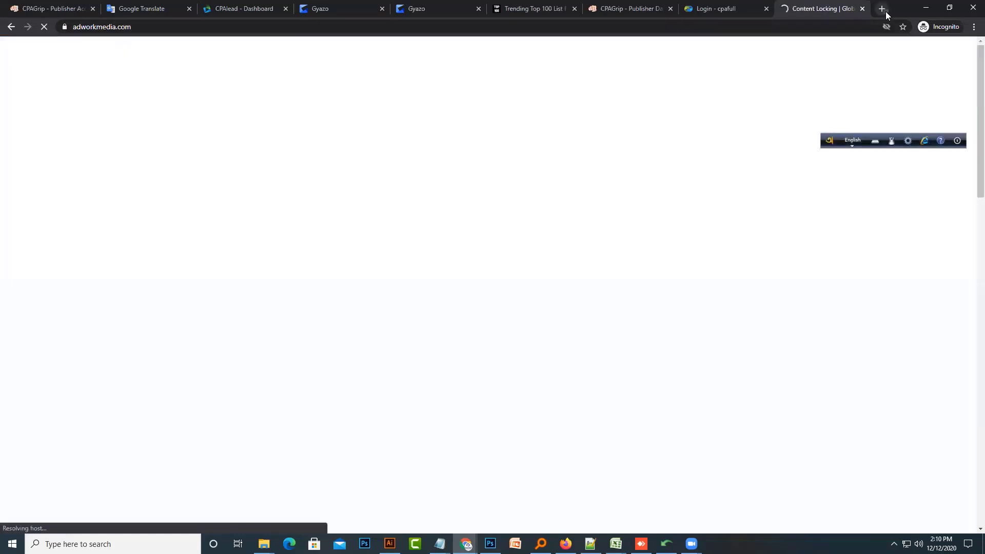
click(882, 9)
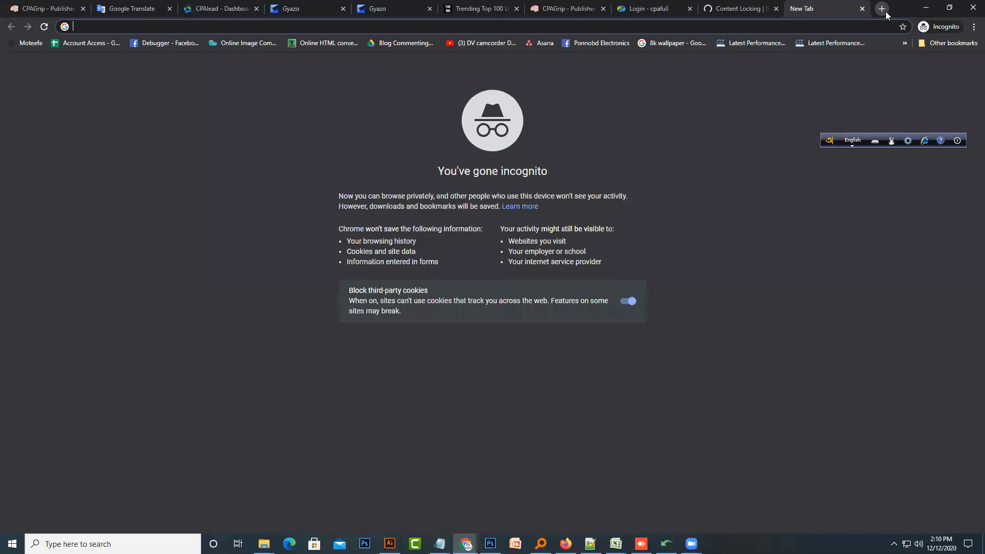
Step: Search for 'maxbou' to reach the MaxBounty homepage and scroll through it
text(maxb)
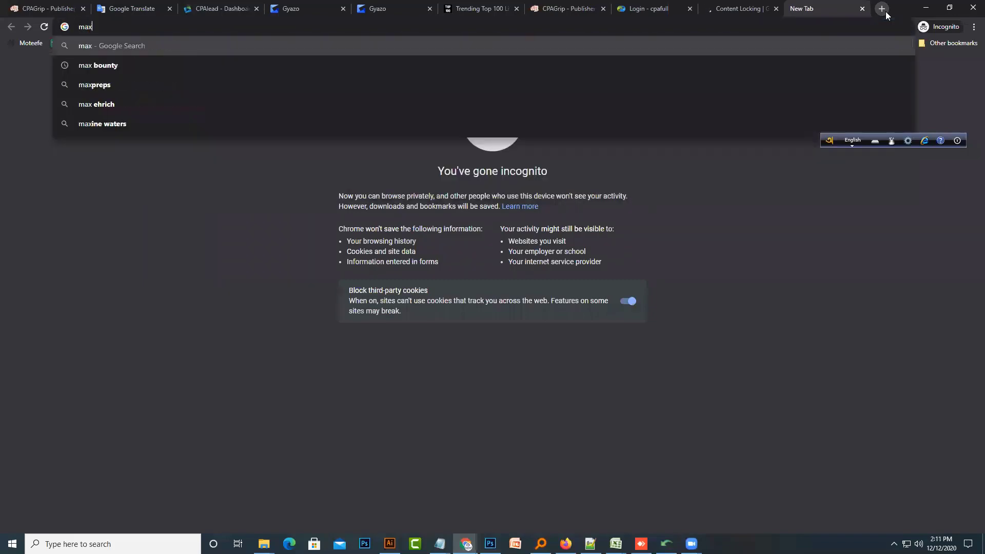
text(ounty)
key(Return)
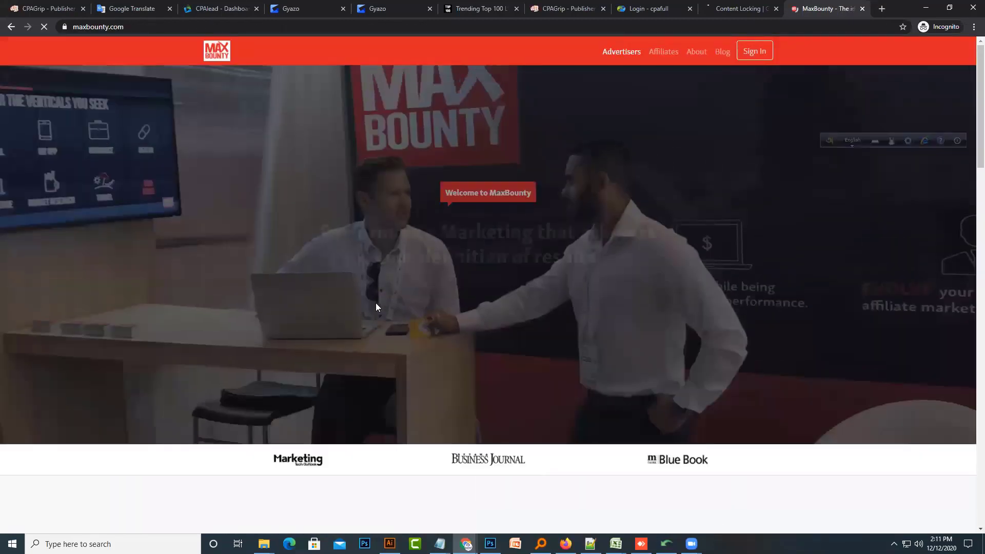
scroll(508, 219, down, 3)
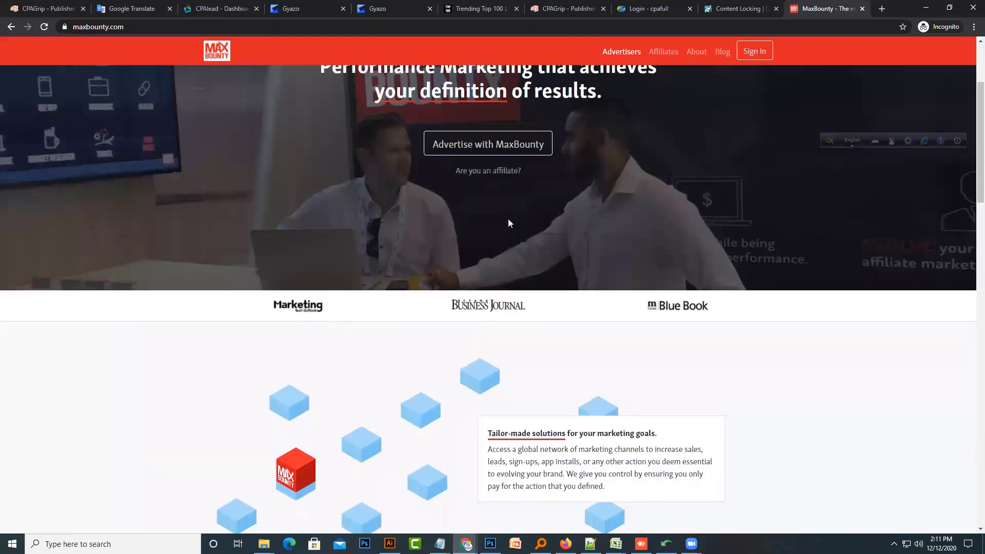
scroll(496, 275, down, 5)
scroll(497, 276, down, 5)
scroll(486, 301, up, 12)
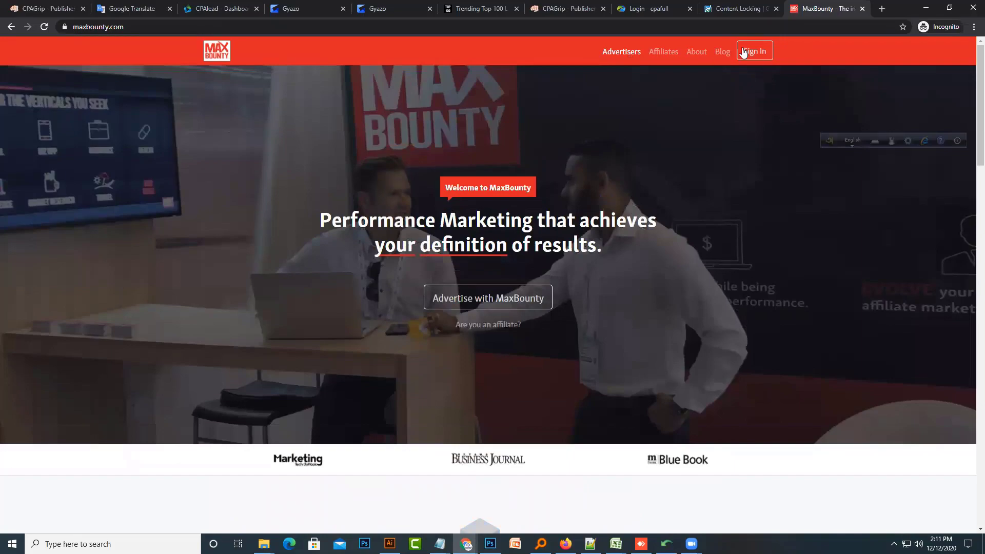
Step: Scroll further, view MaxBounty's Get Started contact options, then close the MaxBounty tab
scroll(629, 305, down, 15)
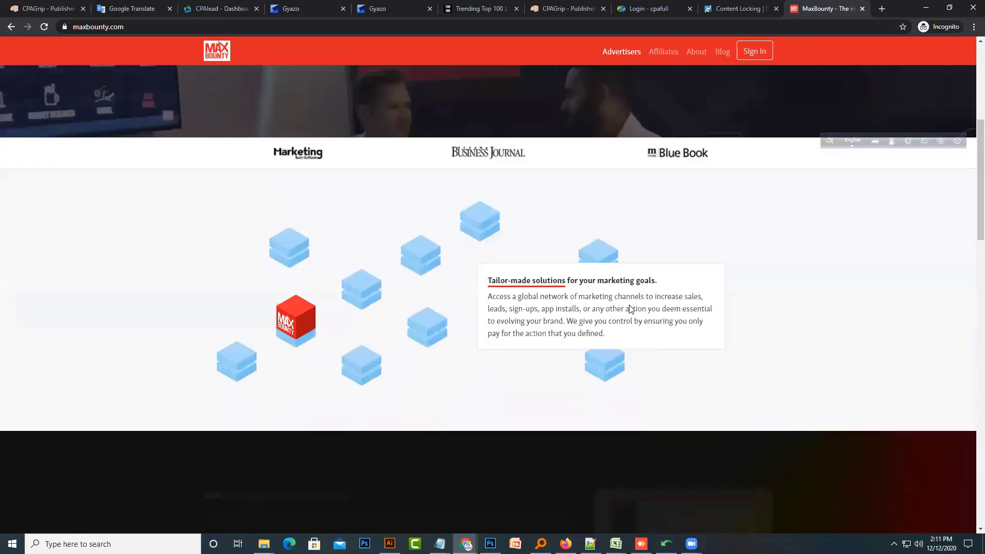
scroll(629, 316, down, 6)
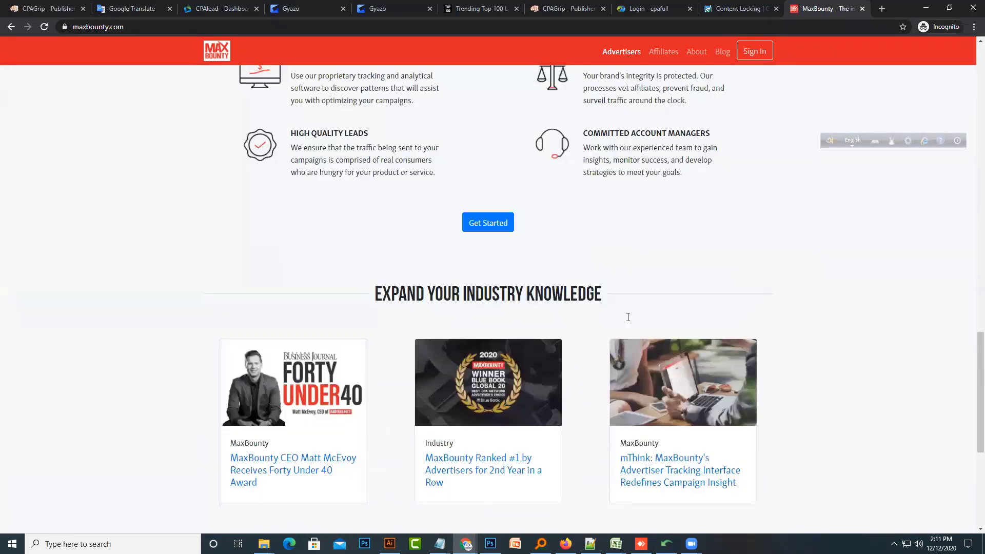
scroll(524, 365, down, 5)
scroll(490, 305, up, 6)
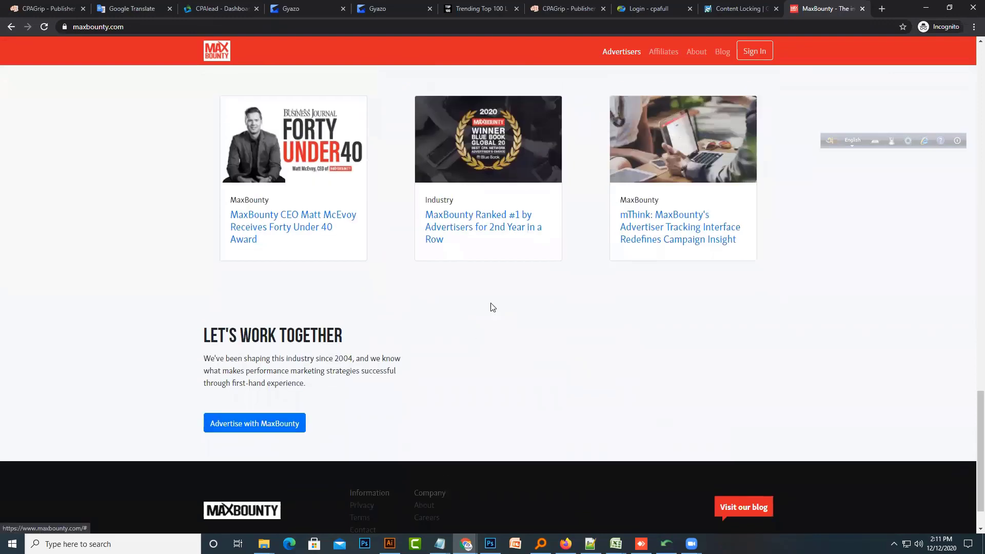
click(493, 272)
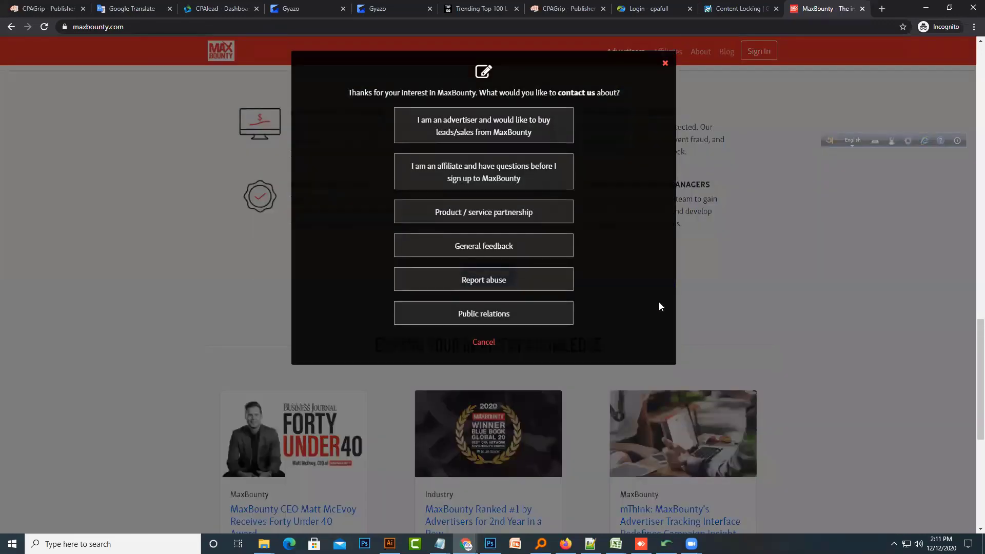
key(ctrl+w)
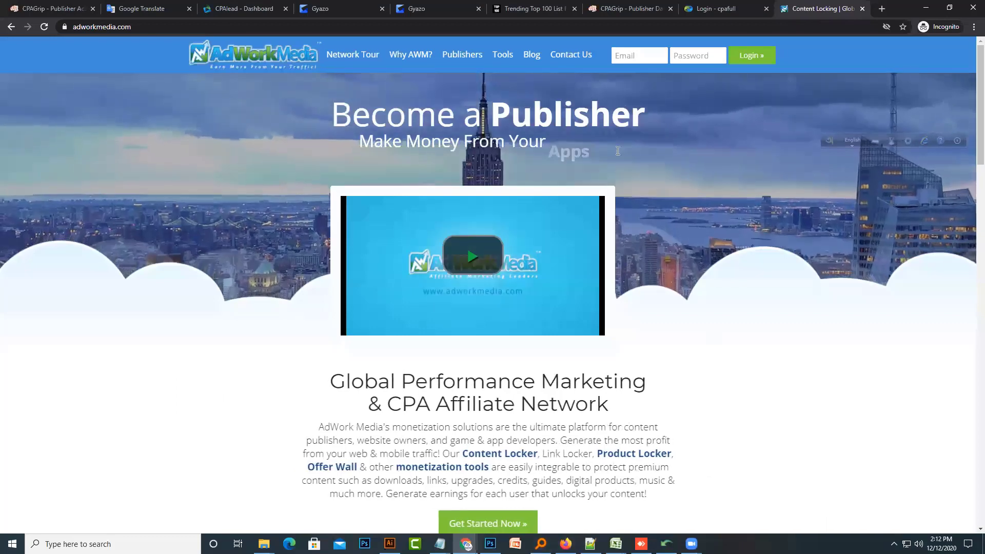
Step: Scroll the adworkmedia.com homepage from the Become a Publisher hero to the PUBLISHERS banner and Most recent awards
scroll(665, 427, down, 4)
scroll(583, 468, up, 4)
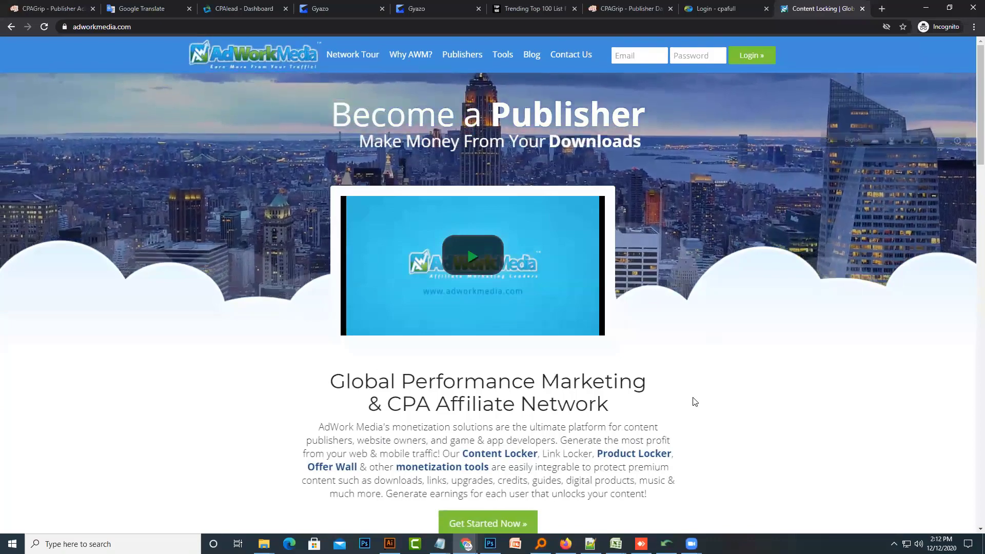
scroll(710, 246, down, 8)
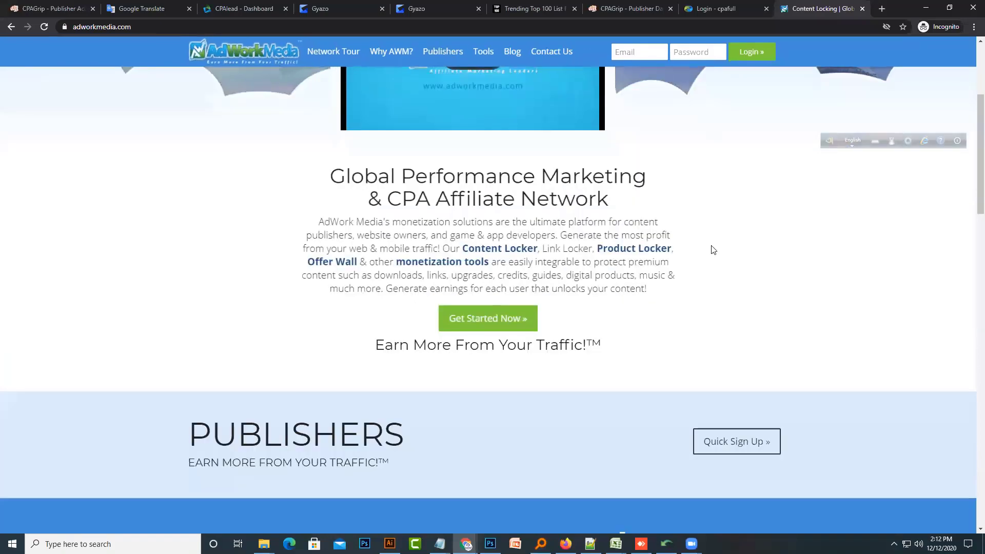
scroll(711, 245, up, 3)
scroll(712, 248, up, 4)
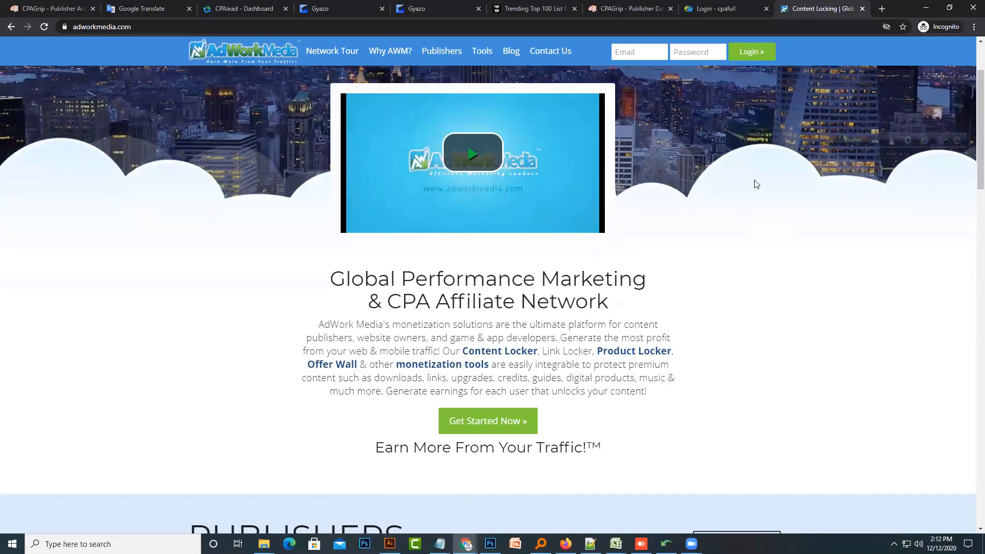
scroll(637, 306, down, 9)
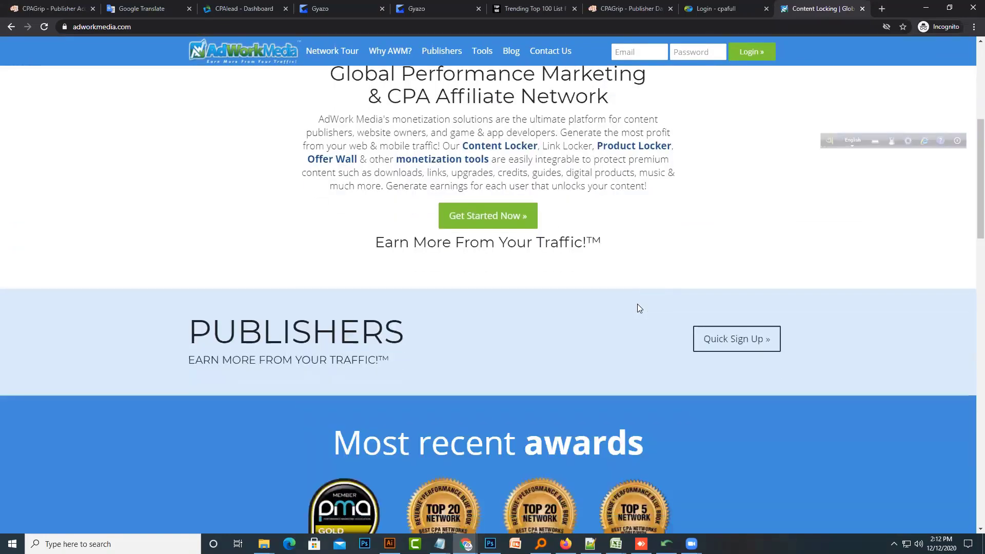
scroll(635, 312, up, 6)
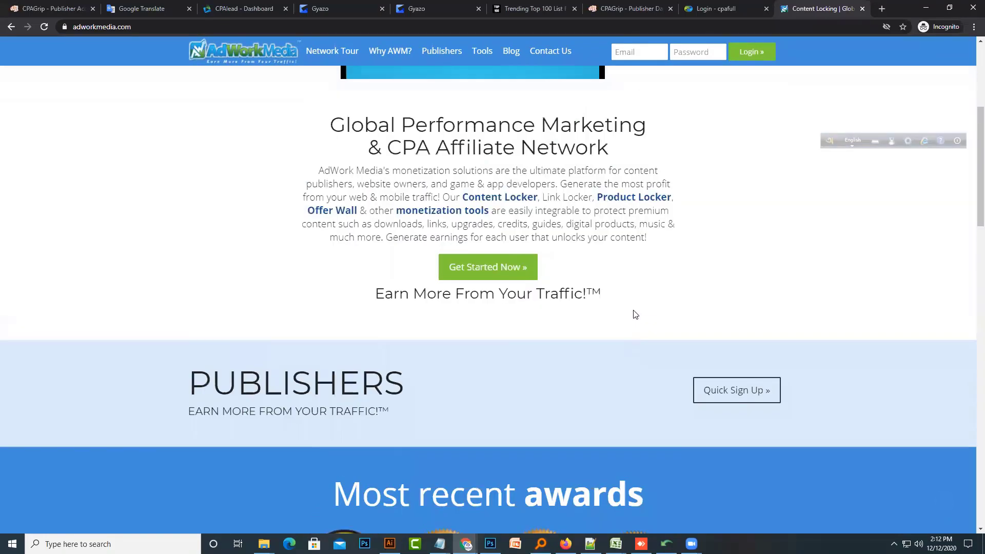
scroll(635, 313, up, 5)
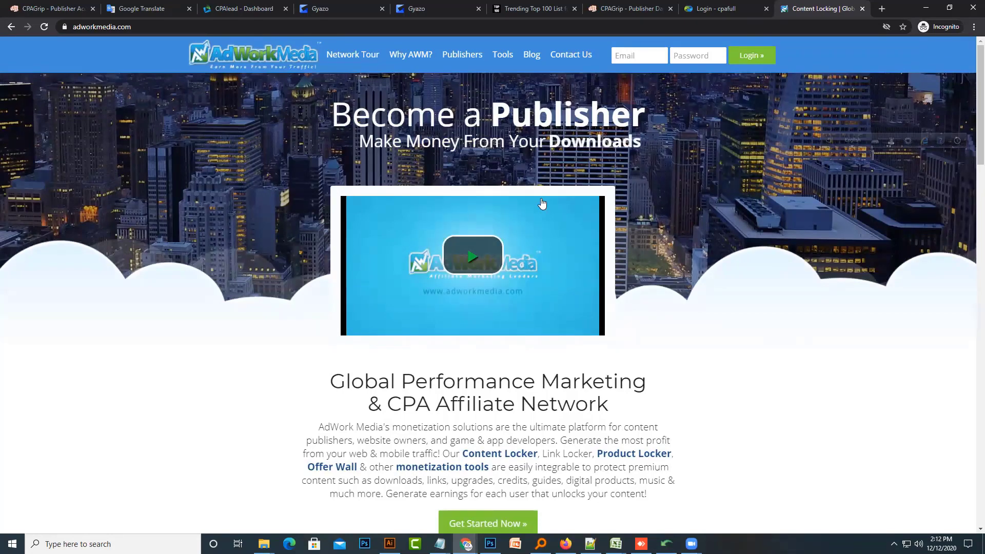
scroll(543, 203, down, 7)
scroll(542, 204, up, 7)
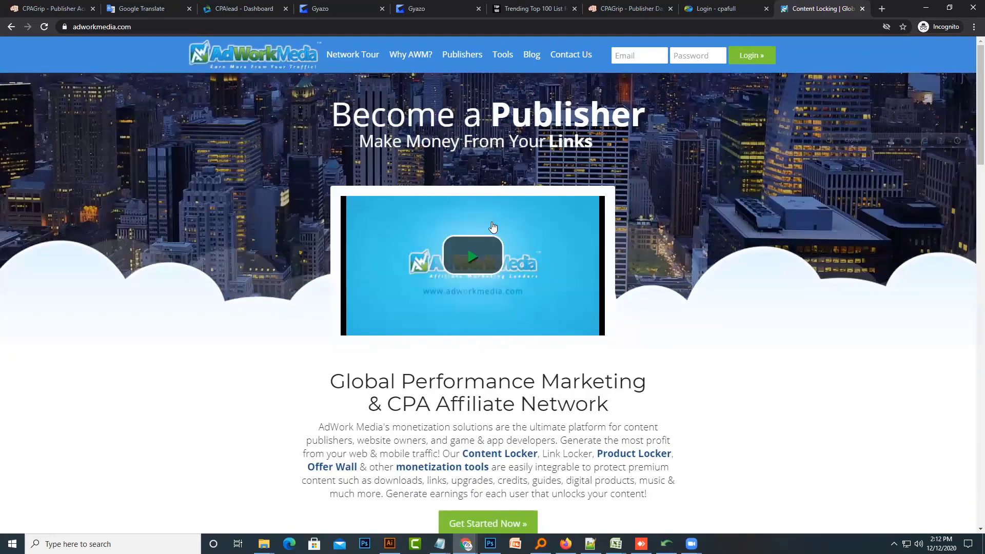
scroll(490, 231, down, 3)
scroll(477, 241, up, 3)
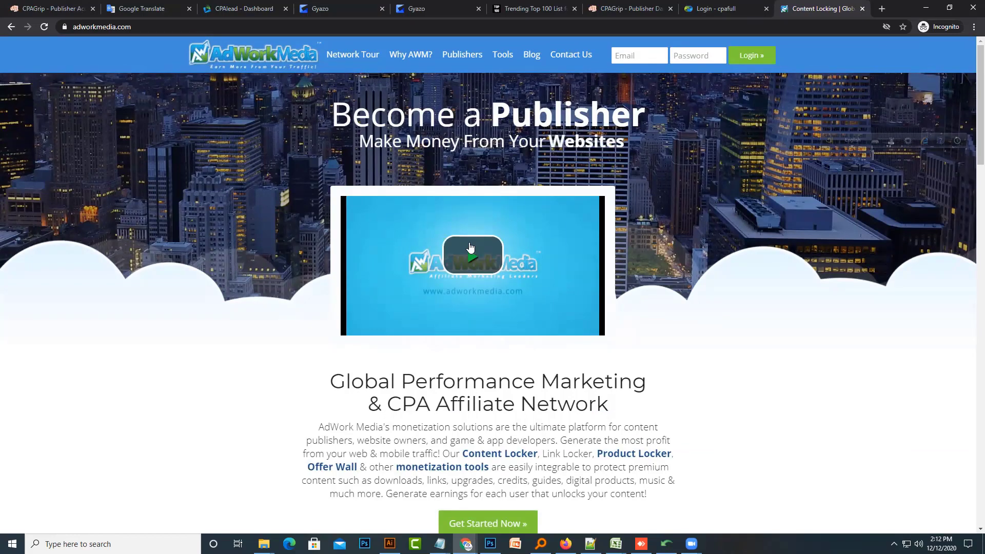
scroll(457, 284, down, 12)
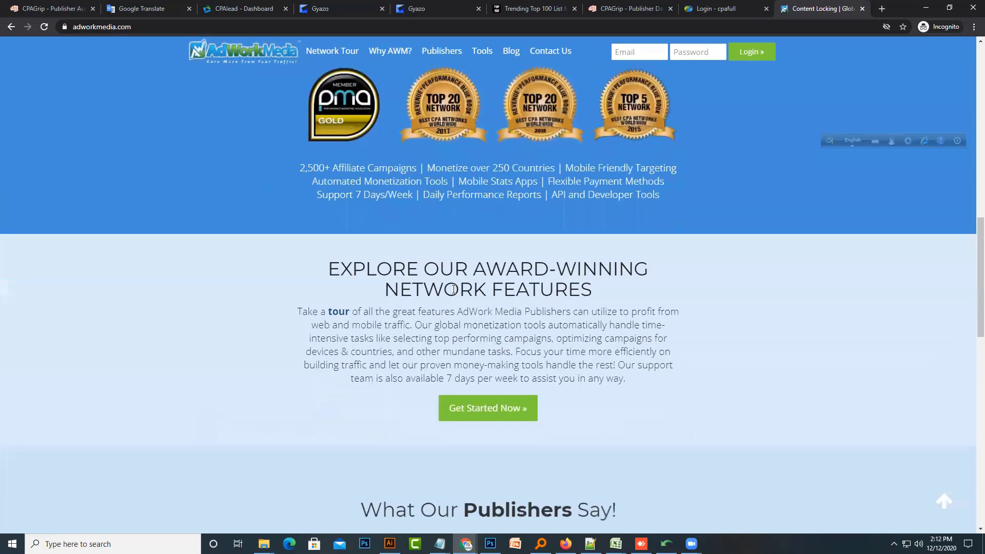
scroll(454, 289, down, 5)
scroll(448, 304, up, 6)
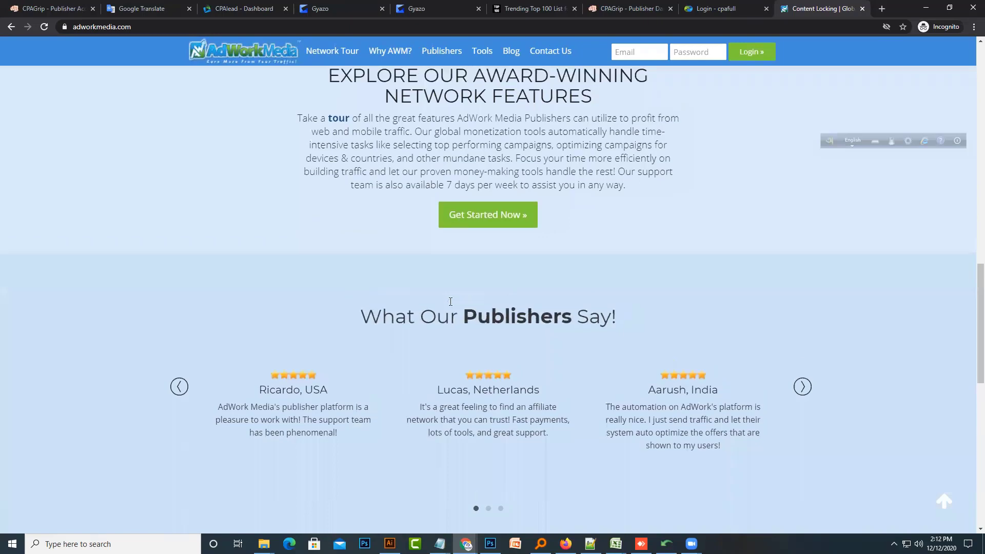
scroll(449, 306, up, 12)
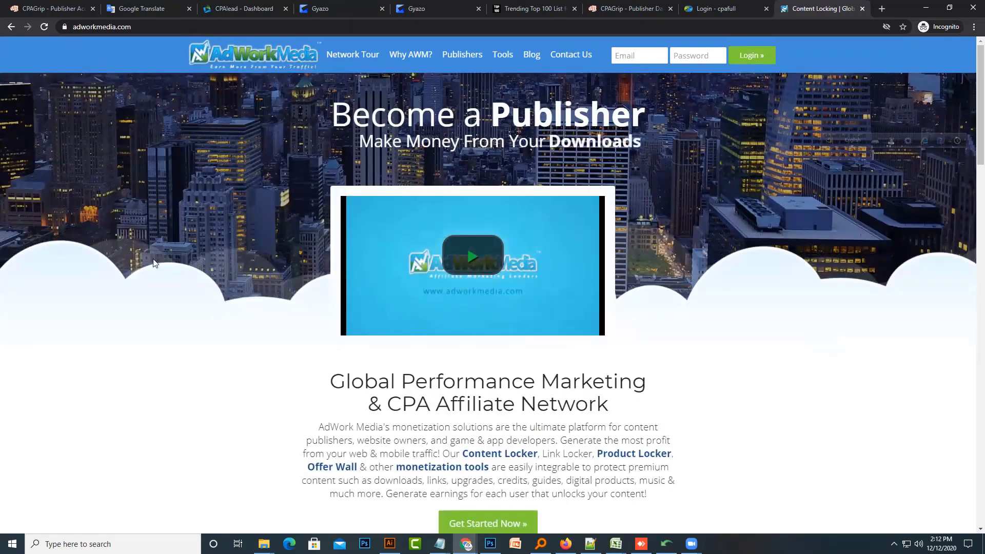
scroll(195, 380, down, 12)
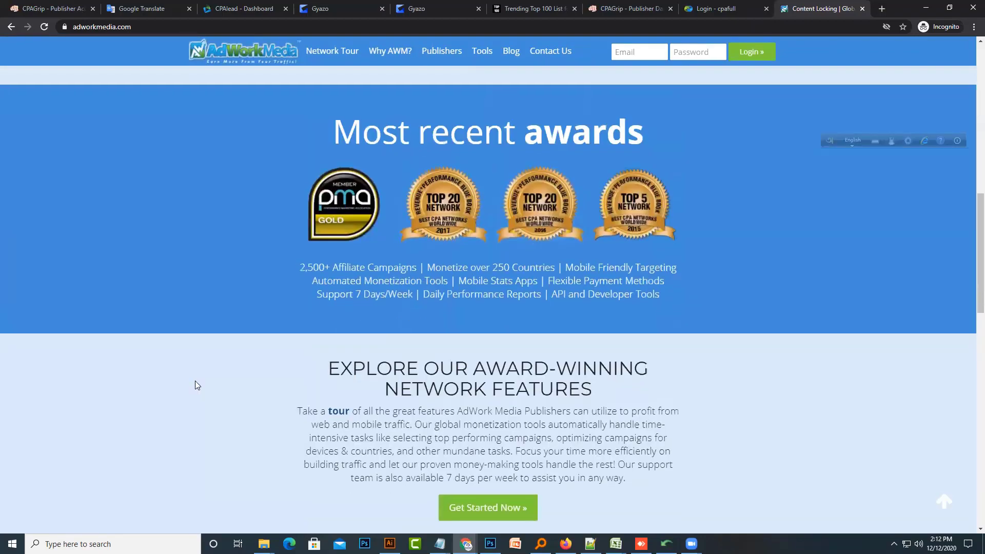
scroll(195, 380, down, 7)
scroll(195, 380, up, 11)
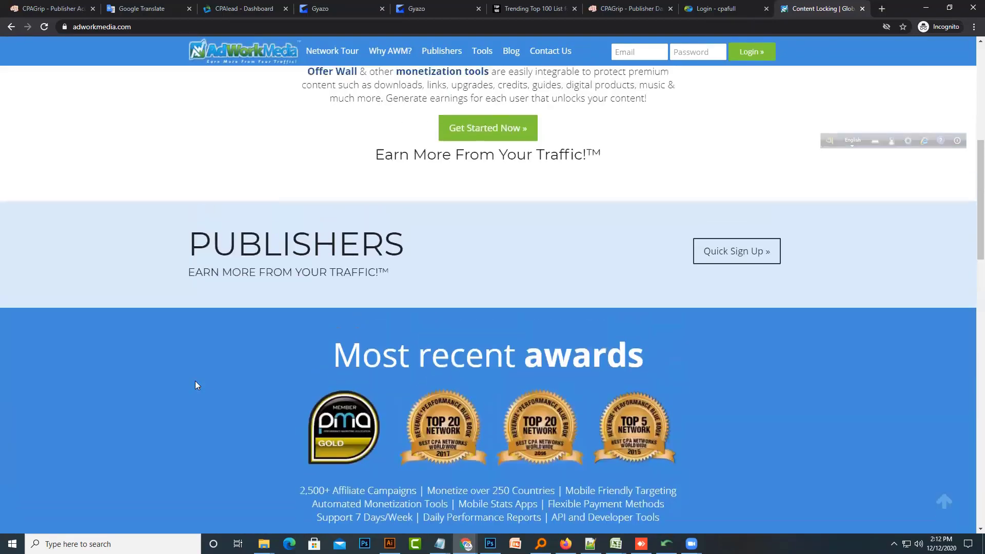
scroll(195, 382, up, 8)
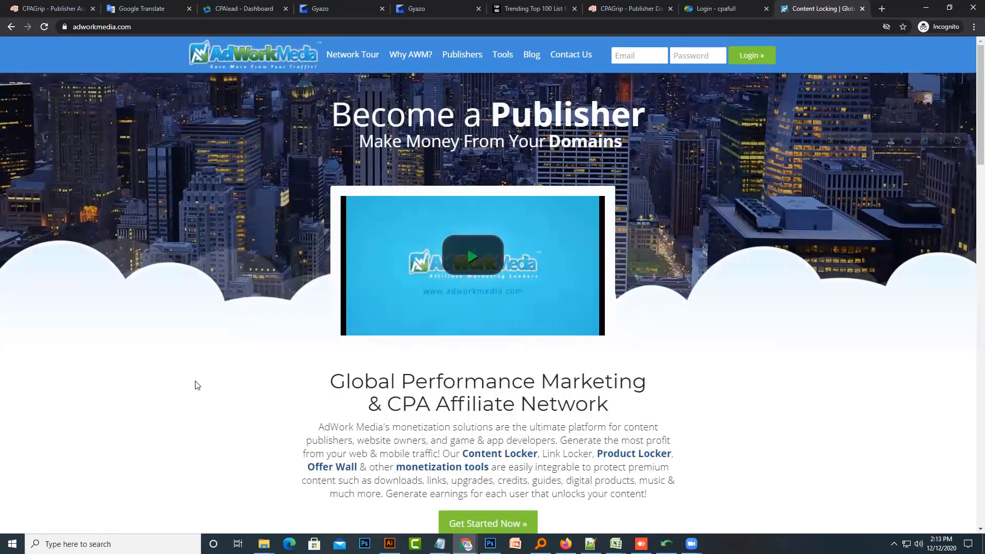
scroll(195, 385, down, 4)
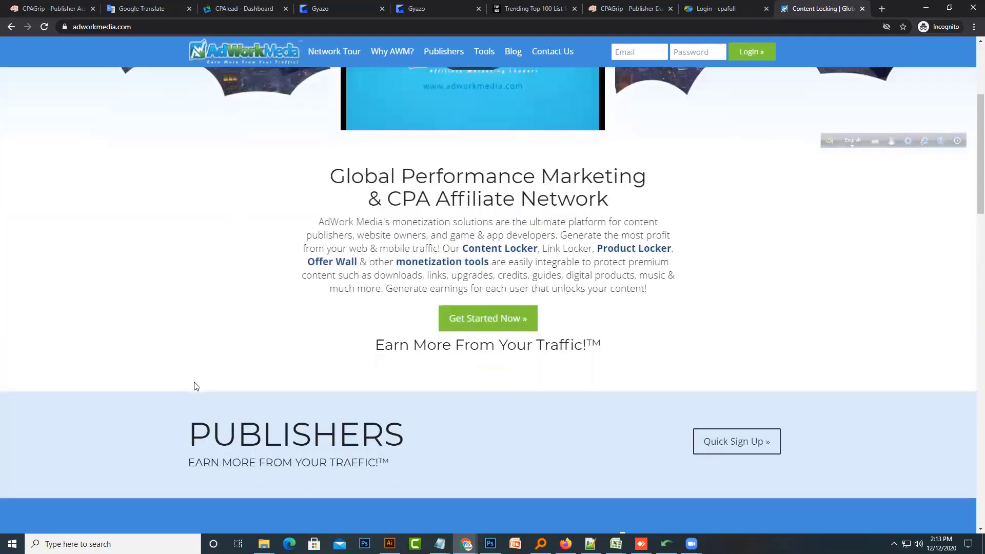
scroll(195, 385, up, 5)
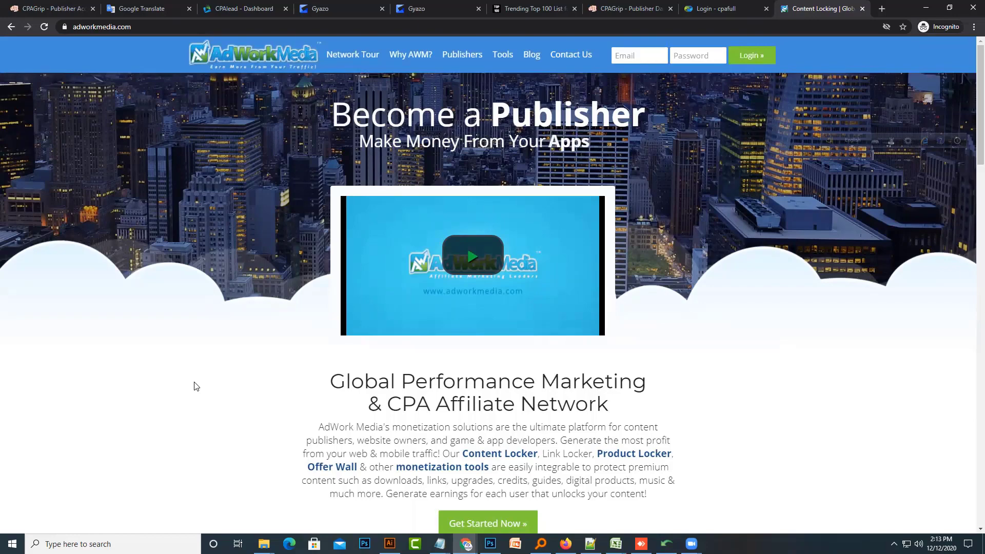
scroll(194, 391, down, 5)
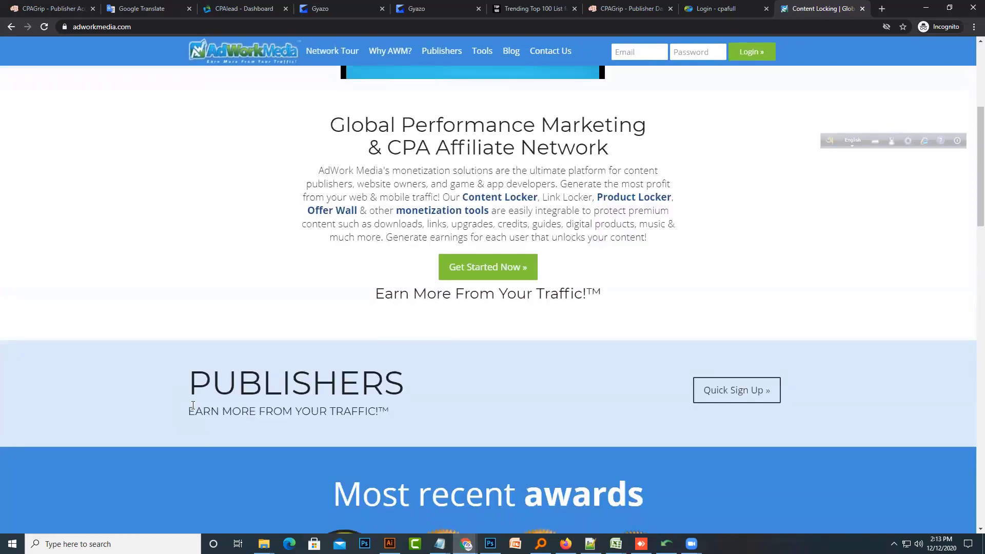
scroll(192, 405, down, 18)
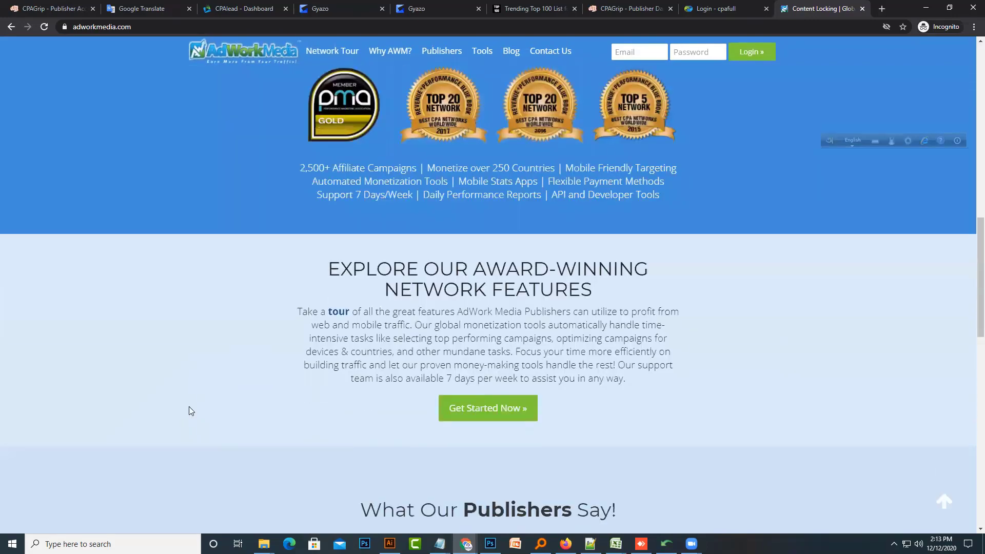
scroll(188, 407, down, 5)
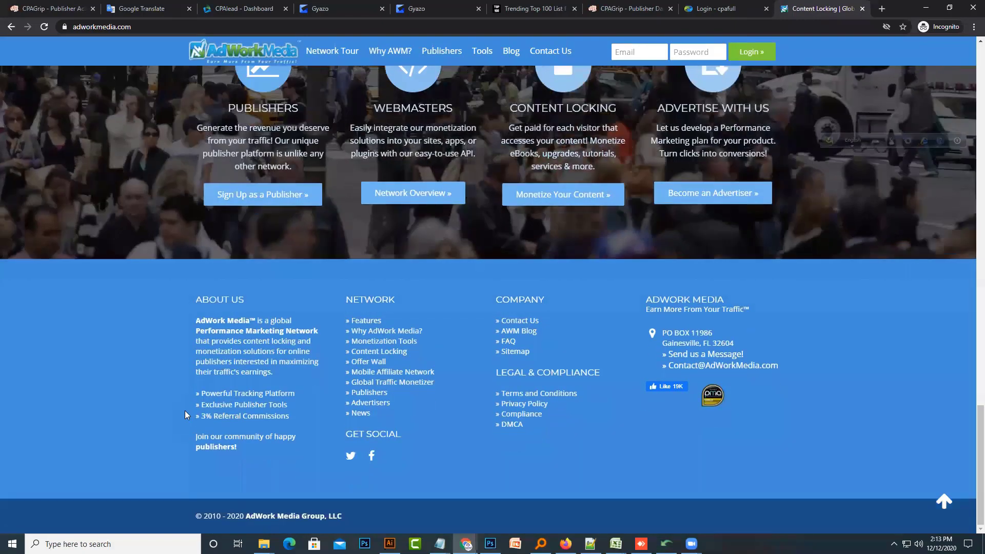
scroll(186, 405, up, 13)
scroll(187, 405, up, 10)
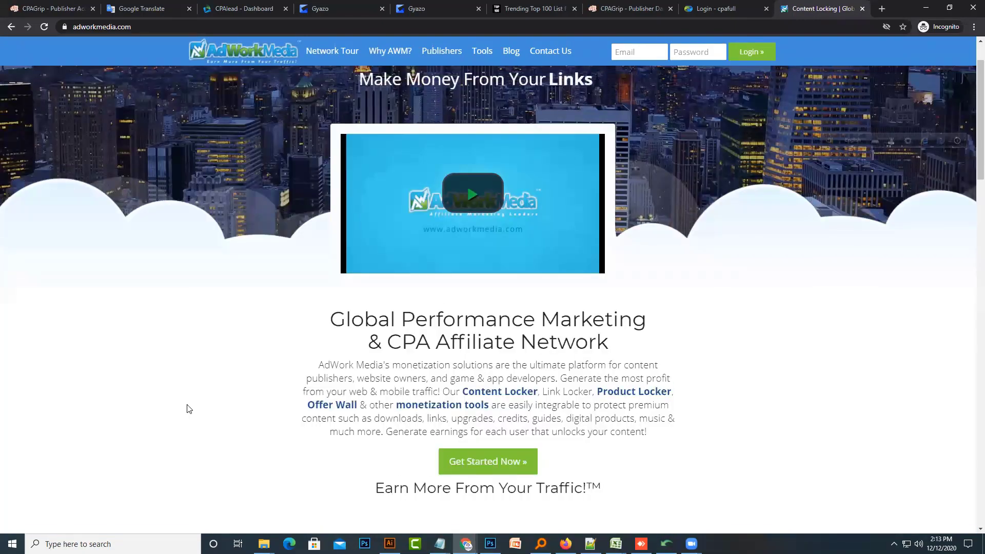
scroll(189, 408, up, 1)
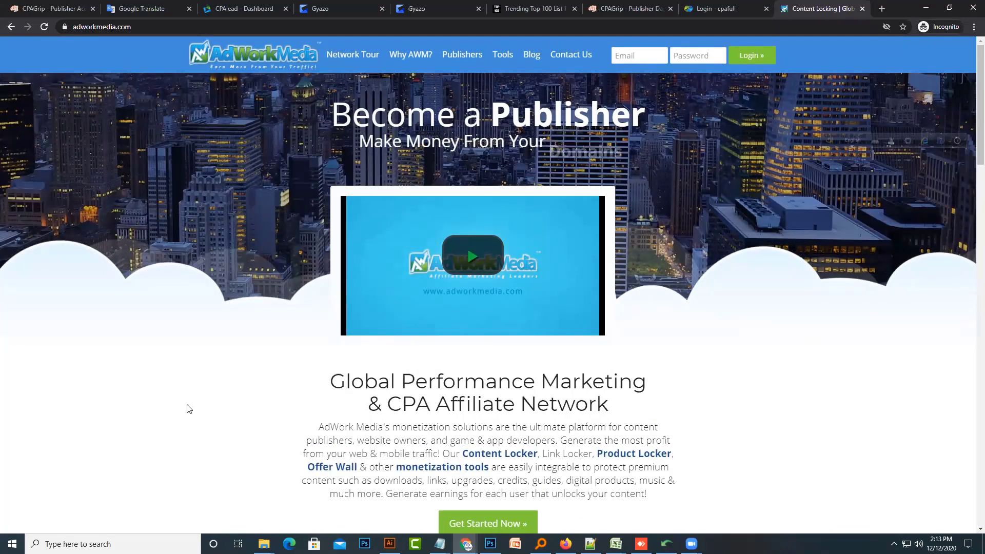
scroll(186, 405, down, 4)
scroll(186, 404, up, 4)
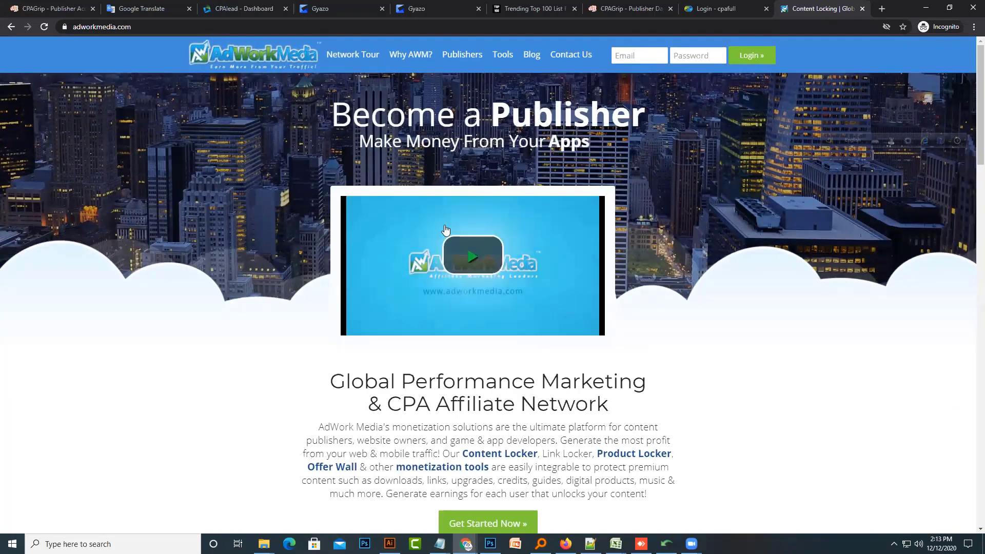
scroll(376, 418, down, 3)
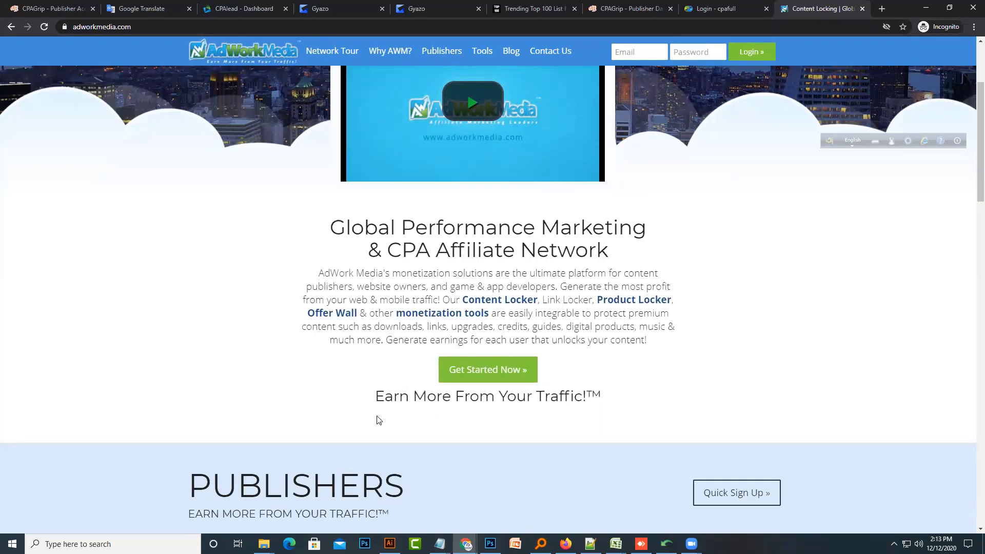
scroll(378, 420, up, 3)
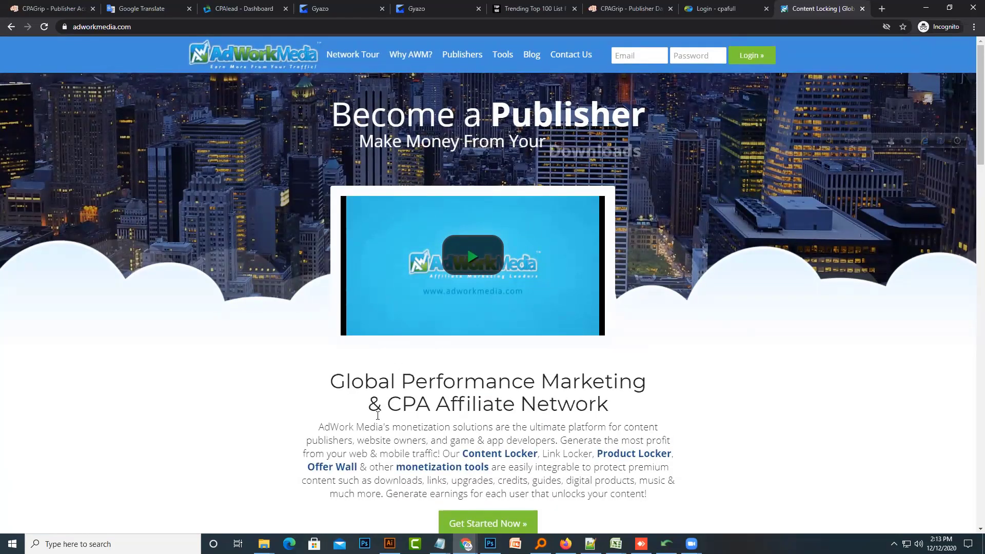
scroll(370, 420, down, 5)
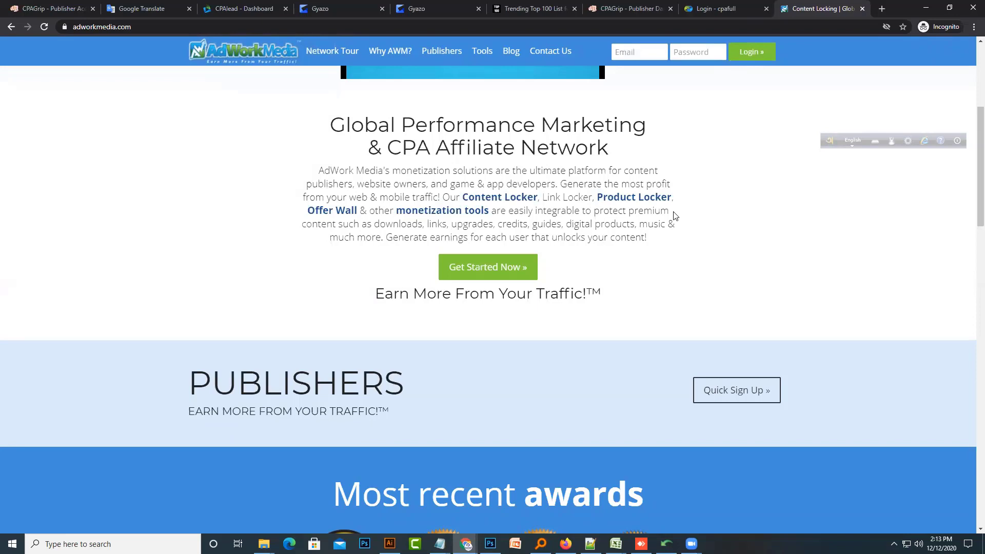
scroll(674, 216, down, 4)
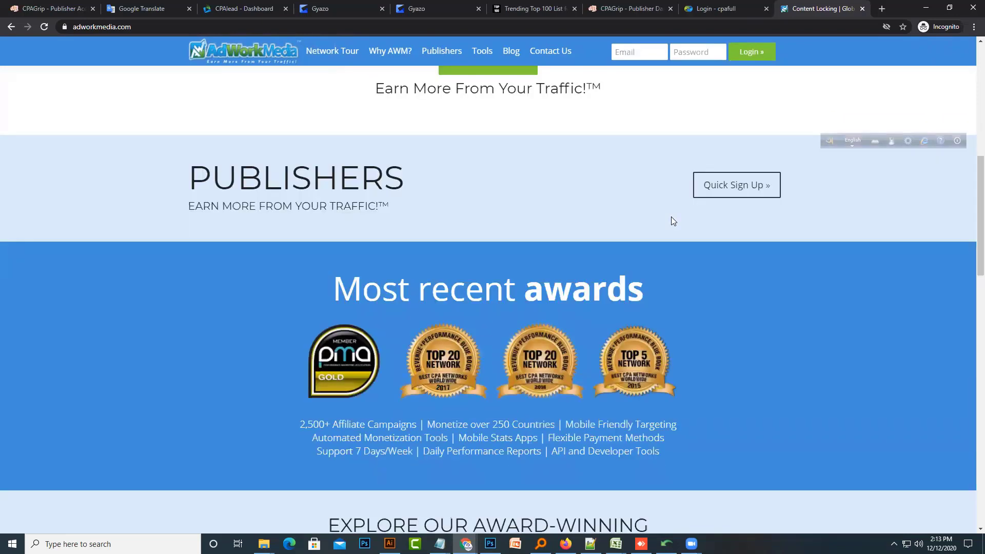